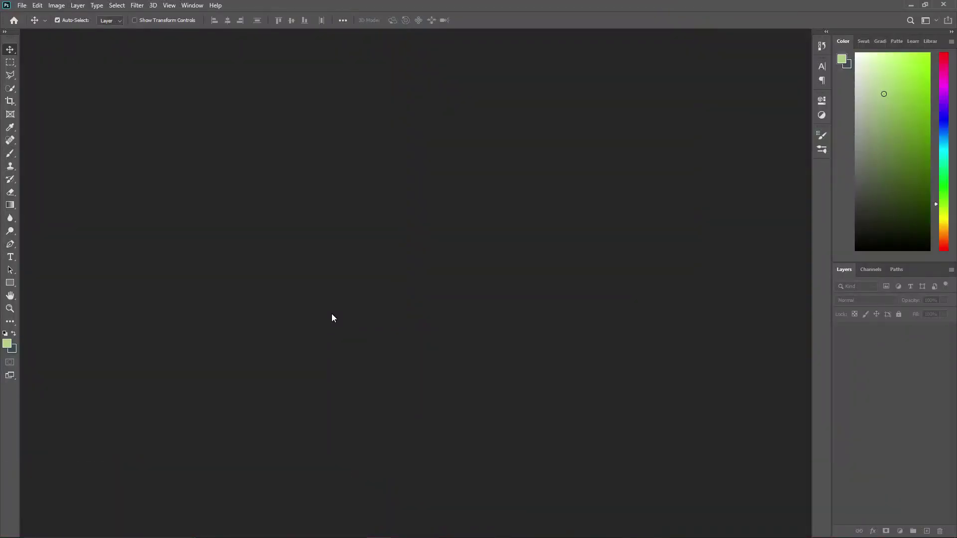
# Create a new 1000×1000 px custom white document.
pyautogui.click(22, 5)
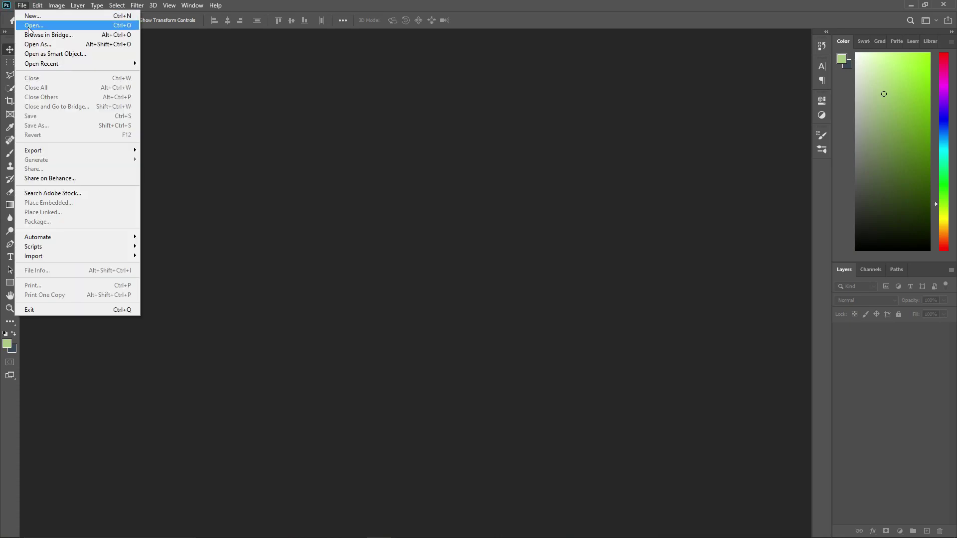
pyautogui.click(31, 16)
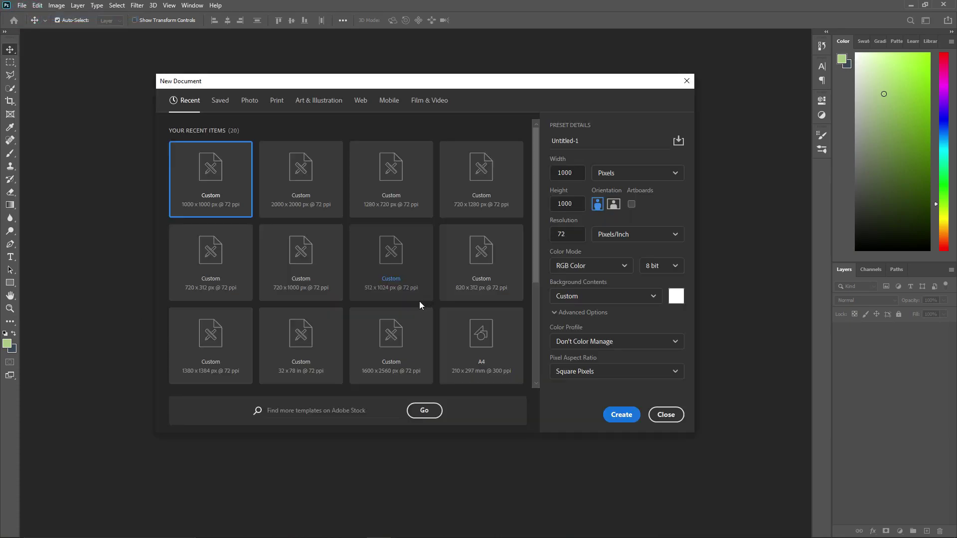
pyautogui.click(311, 173)
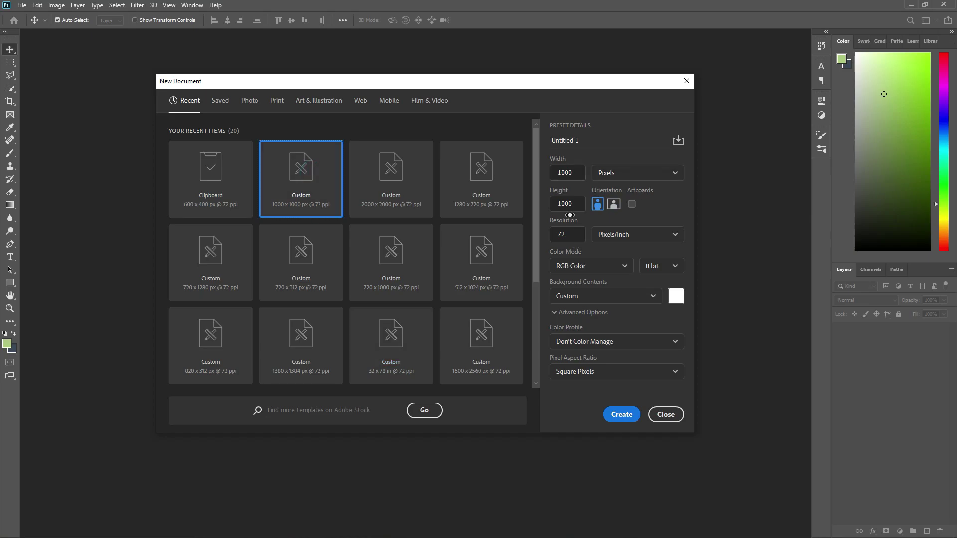
pyautogui.click(616, 415)
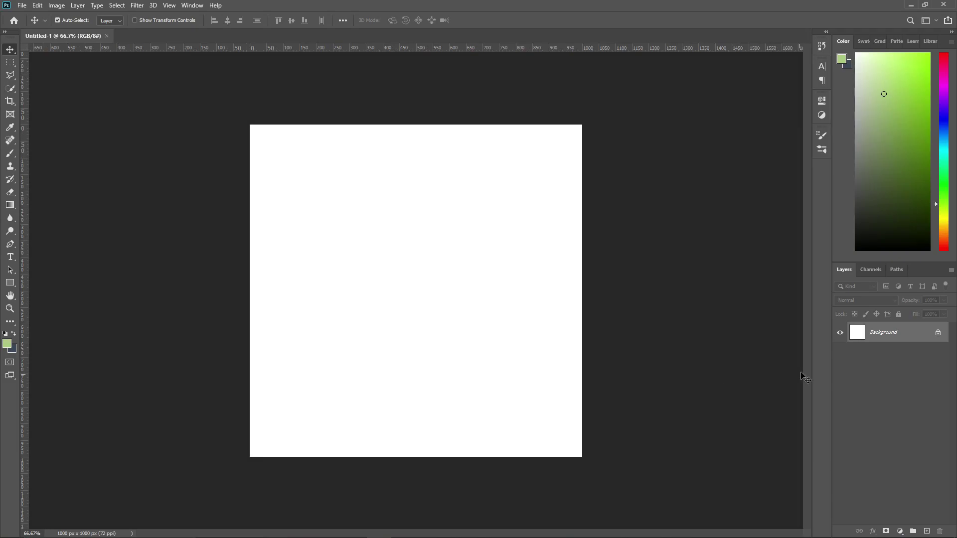
# Convert the locked Background into an editable Layer 0.
pyautogui.doubleClick(898, 333)
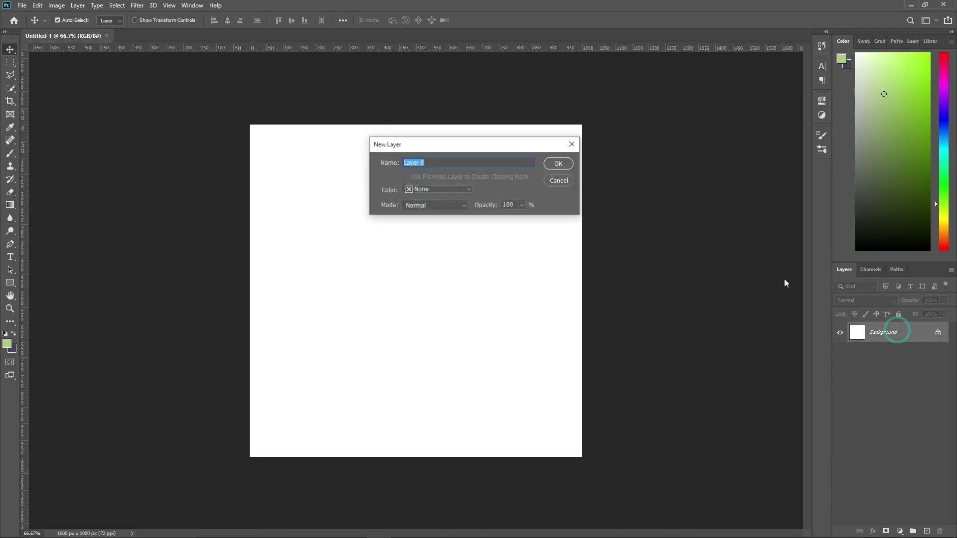
pyautogui.click(560, 161)
pyautogui.click(917, 402)
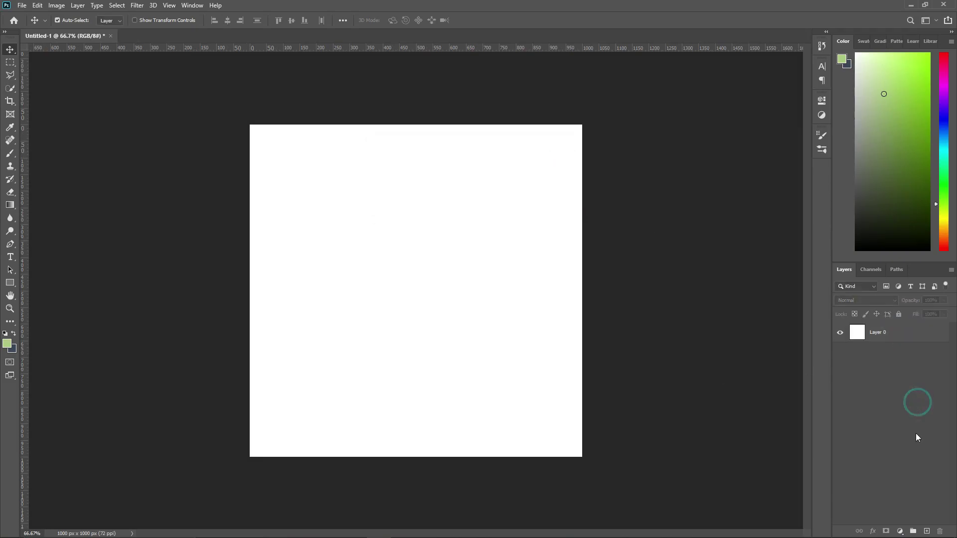
pyautogui.click(901, 532)
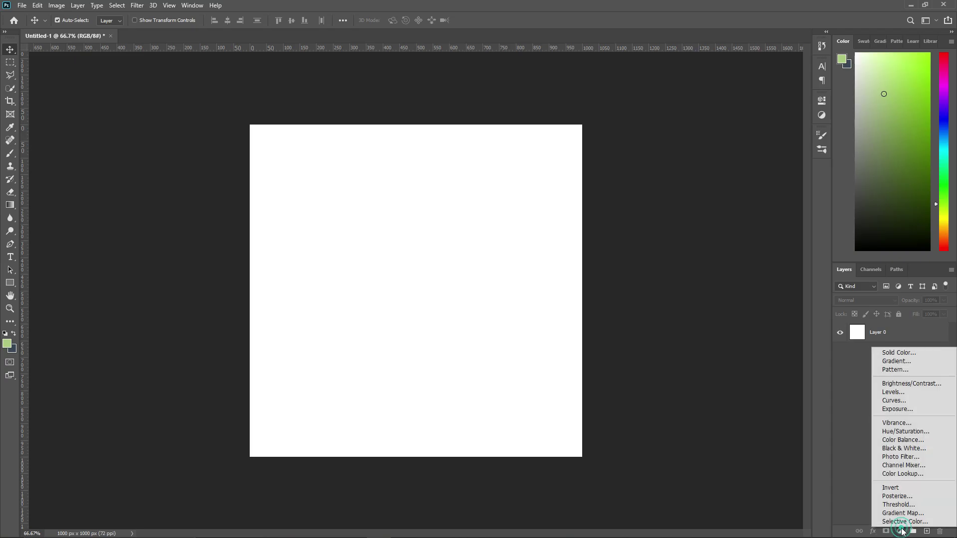
# Add a Gradient Fill layer using a gray preset from the Grays set.
pyautogui.click(894, 362)
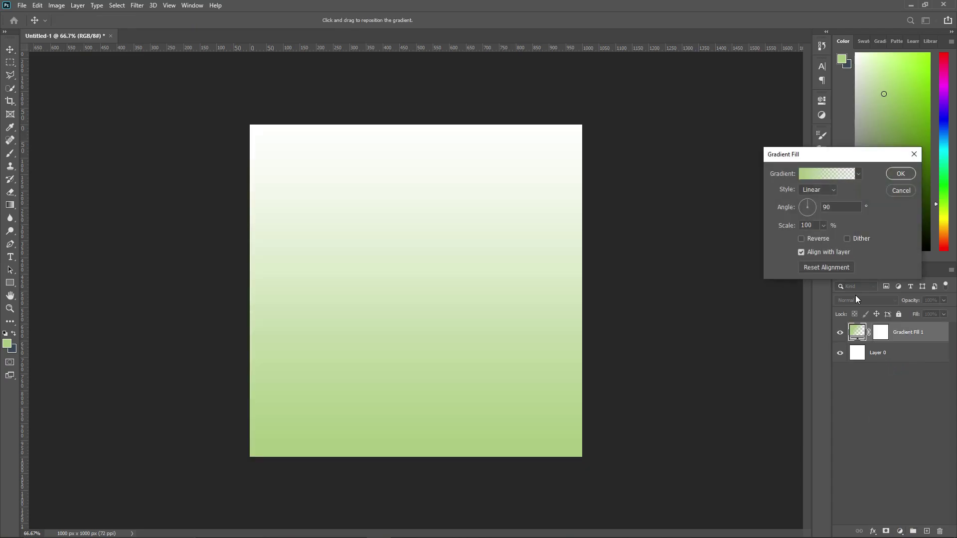
pyautogui.click(858, 174)
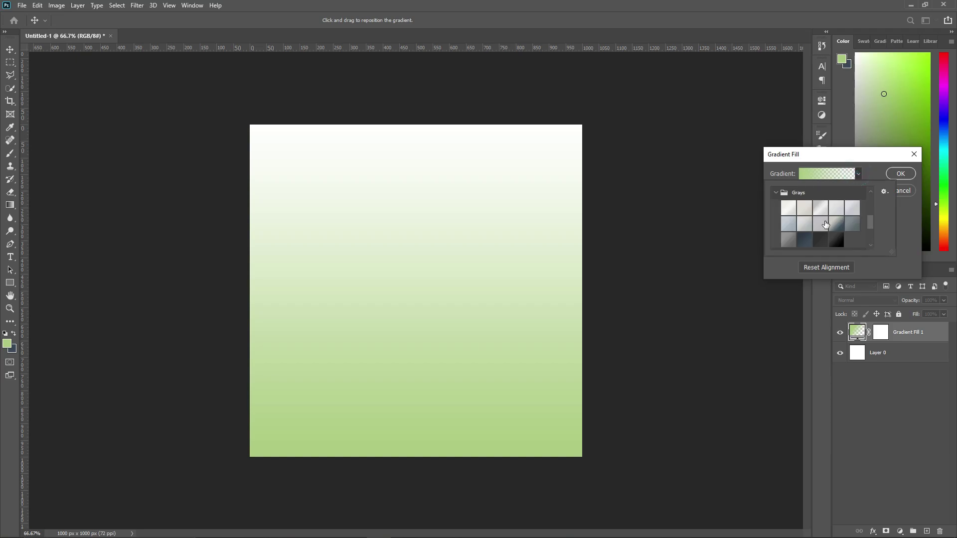
pyautogui.scroll(-1, 826, 224)
pyautogui.scroll(2, 808, 220)
pyautogui.scroll(-2, 795, 215)
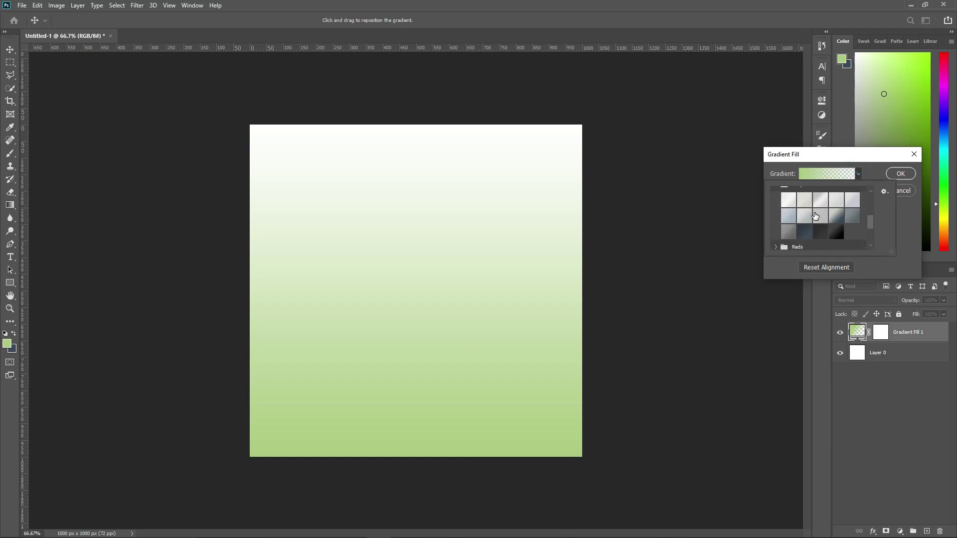
pyautogui.click(854, 219)
pyautogui.scroll(-2, 835, 230)
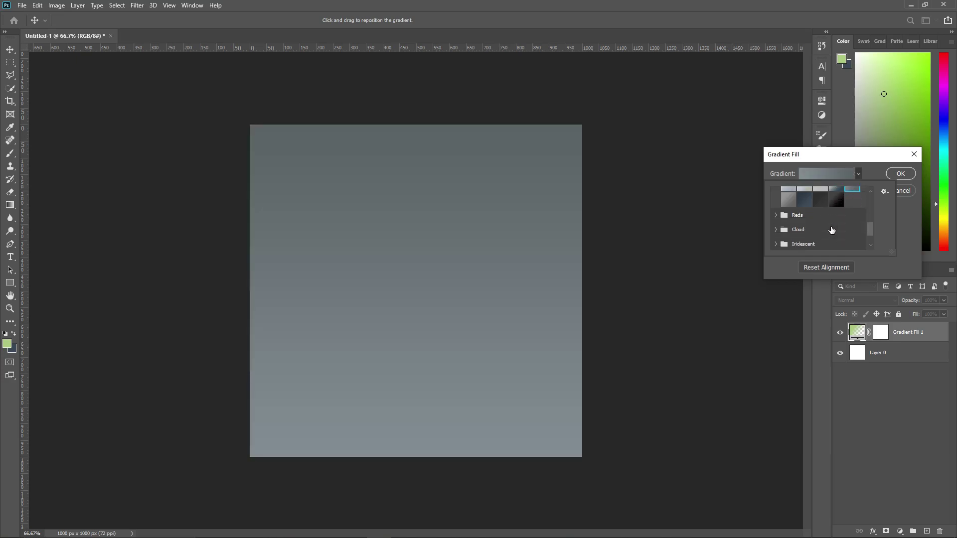
pyautogui.scroll(2, 833, 230)
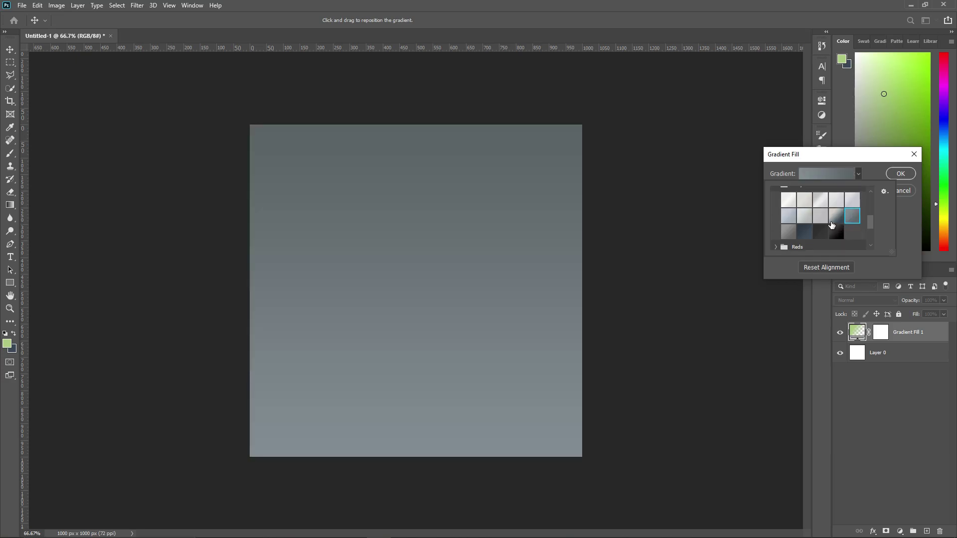
pyautogui.click(900, 171)
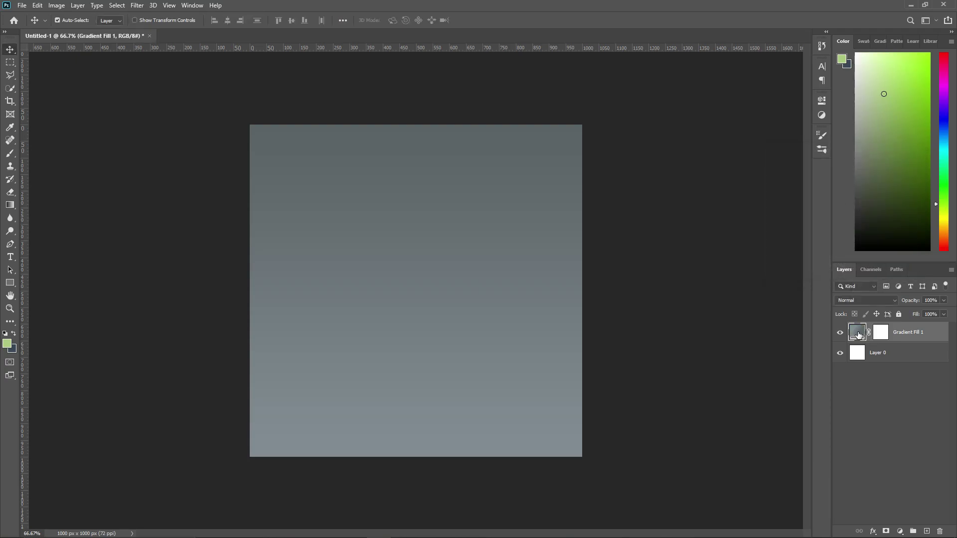
# Change the gradient fill's style to Radial.
pyautogui.doubleClick(857, 335)
pyautogui.click(829, 193)
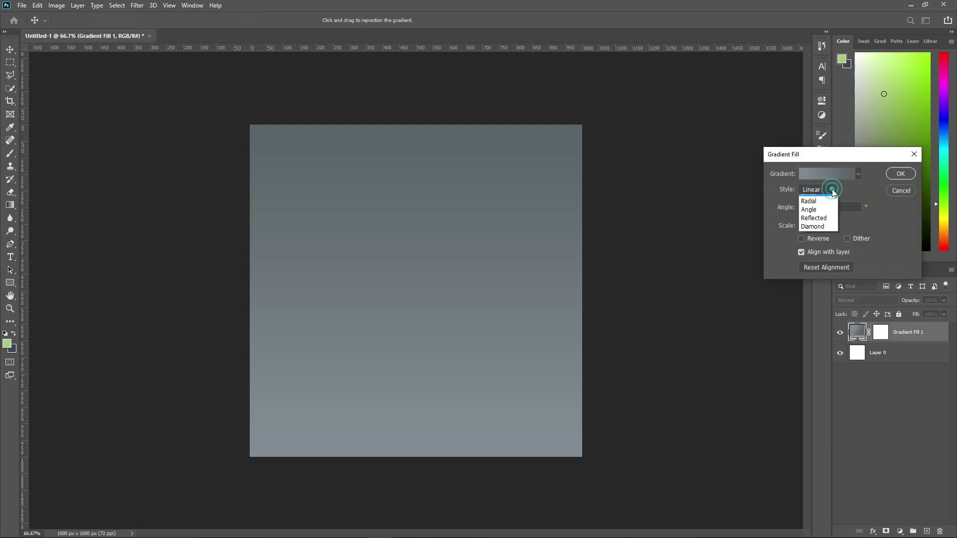
pyautogui.click(814, 209)
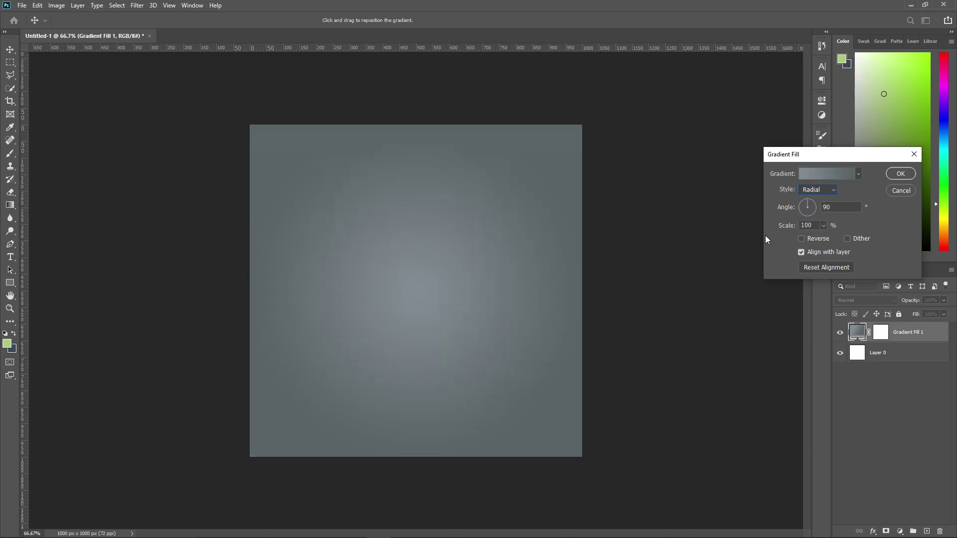
pyautogui.click(831, 174)
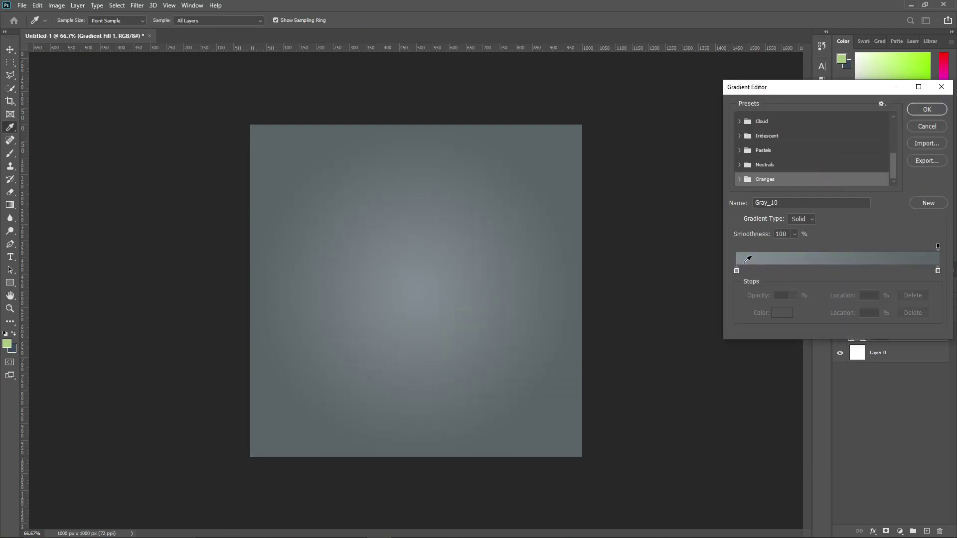
# Move the light stop to 26% and make the outer stop dark gray #505253.
pyautogui.moveTo(737, 269); pyautogui.dragTo(807, 270)
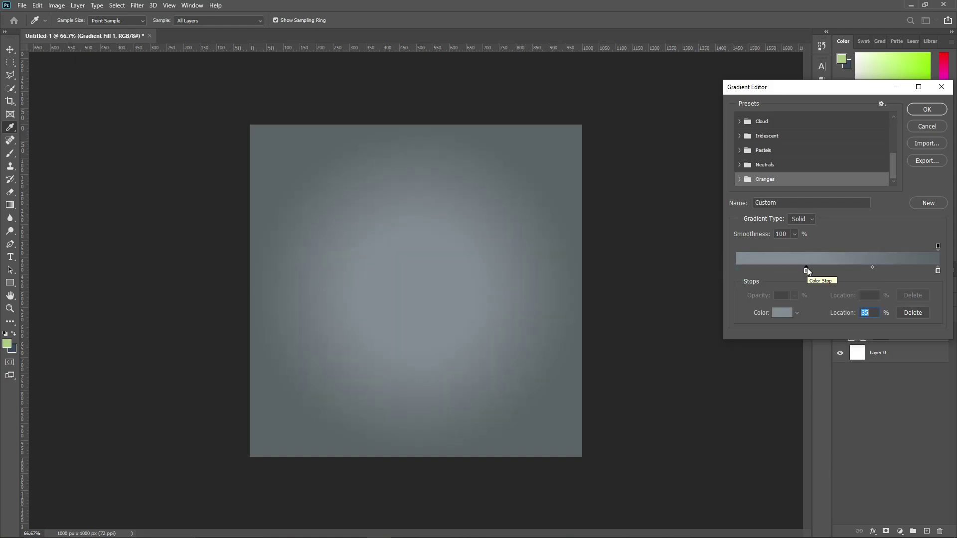
pyautogui.click(937, 271)
pyautogui.doubleClick(938, 271)
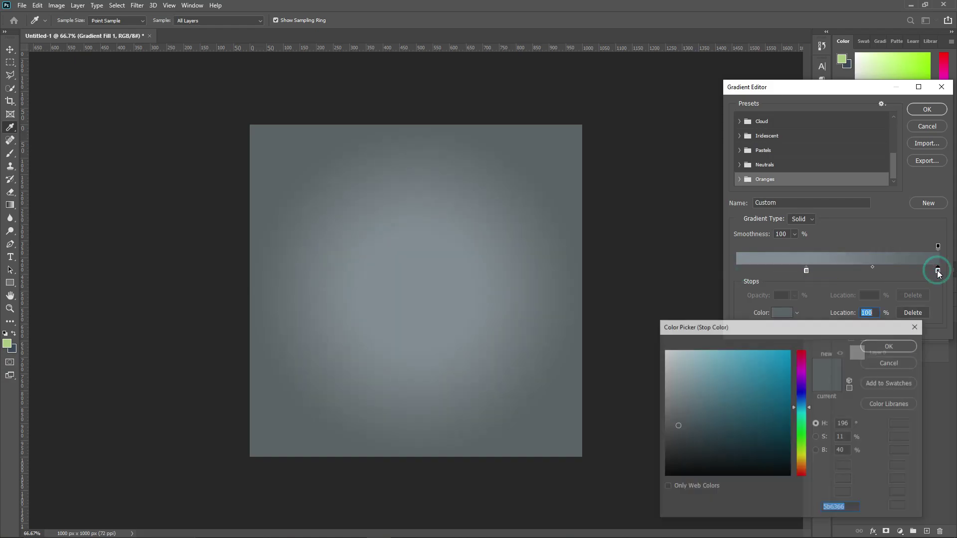
pyautogui.moveTo(676, 427); pyautogui.dragTo(668, 435)
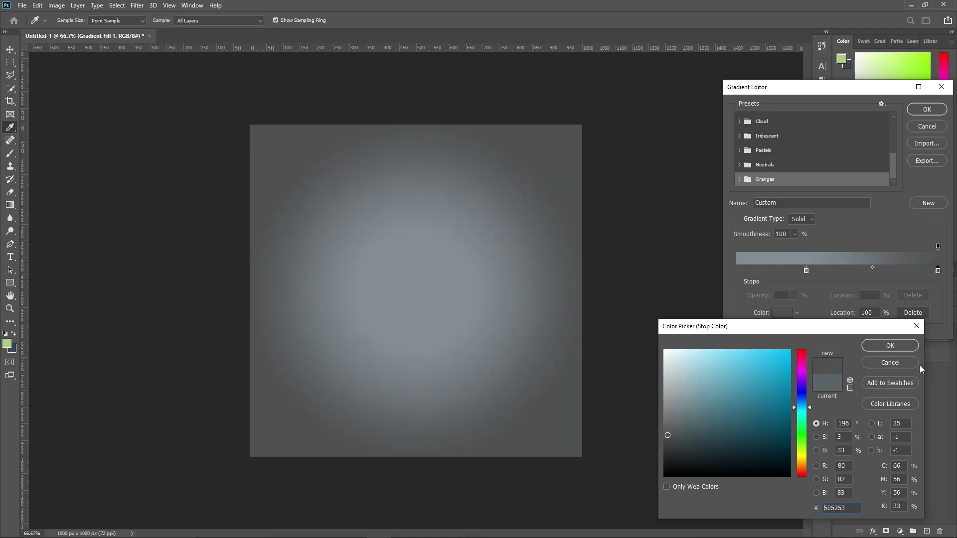
pyautogui.click(807, 271)
pyautogui.click(879, 346)
pyautogui.moveTo(806, 271); pyautogui.dragTo(789, 274)
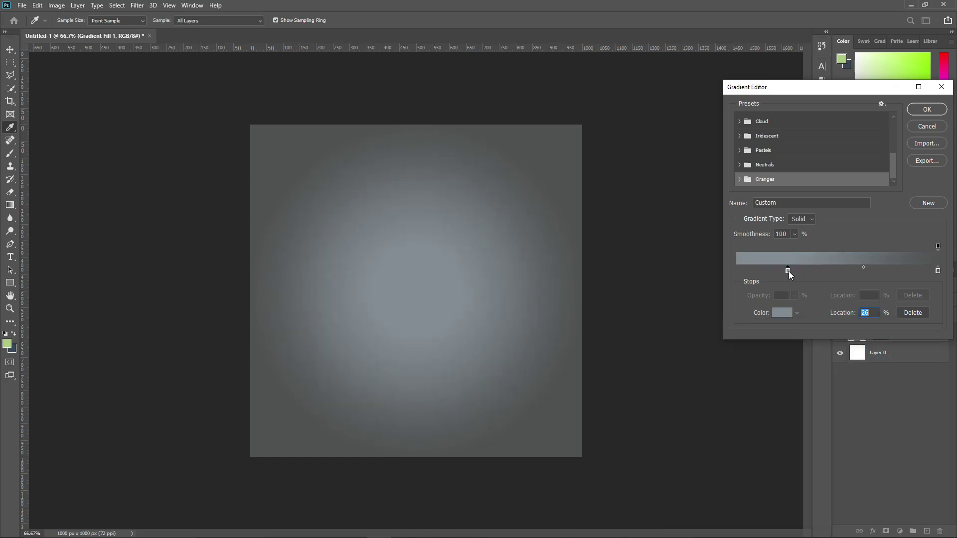
pyautogui.click(926, 109)
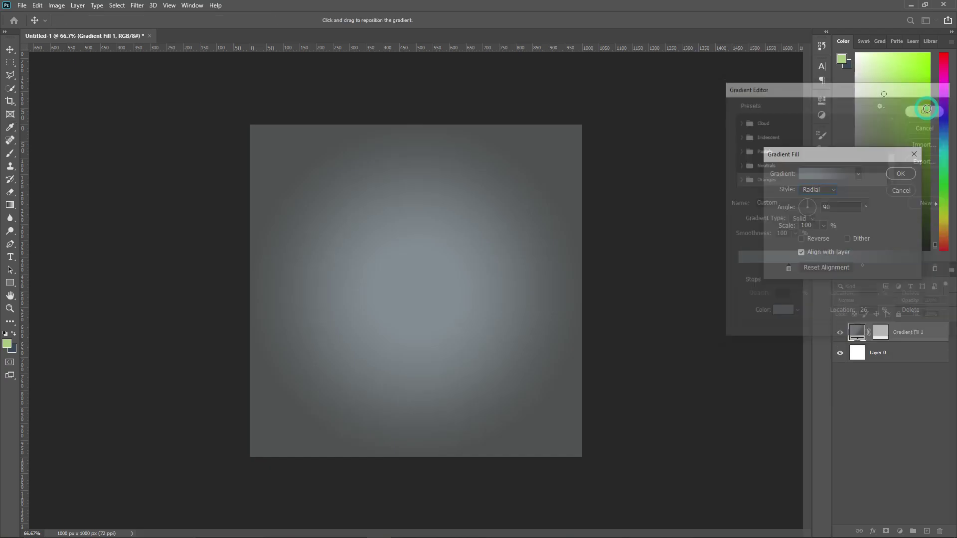
# Set the radial gradient to 133% scale and a 24.56° angle, then commit it.
pyautogui.click(822, 227)
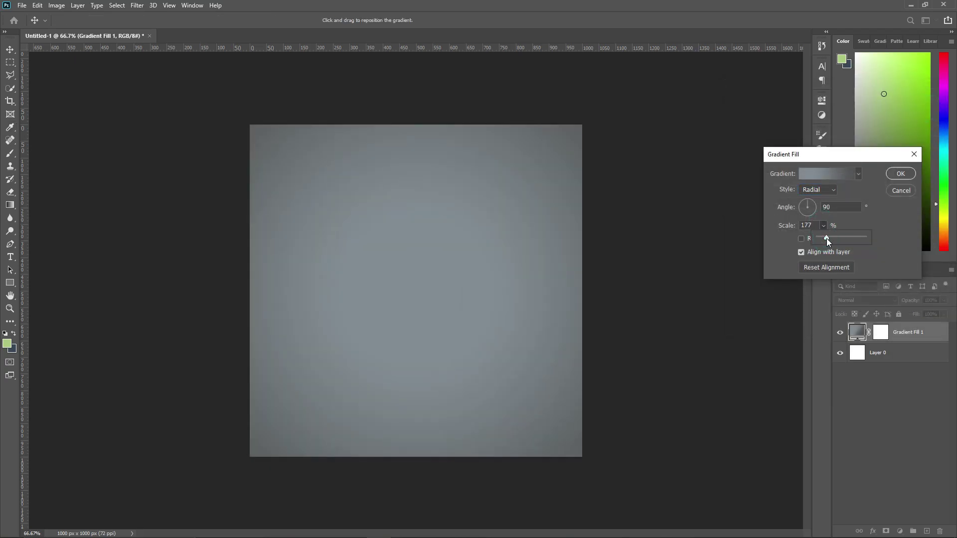
pyautogui.moveTo(827, 239); pyautogui.dragTo(824, 236)
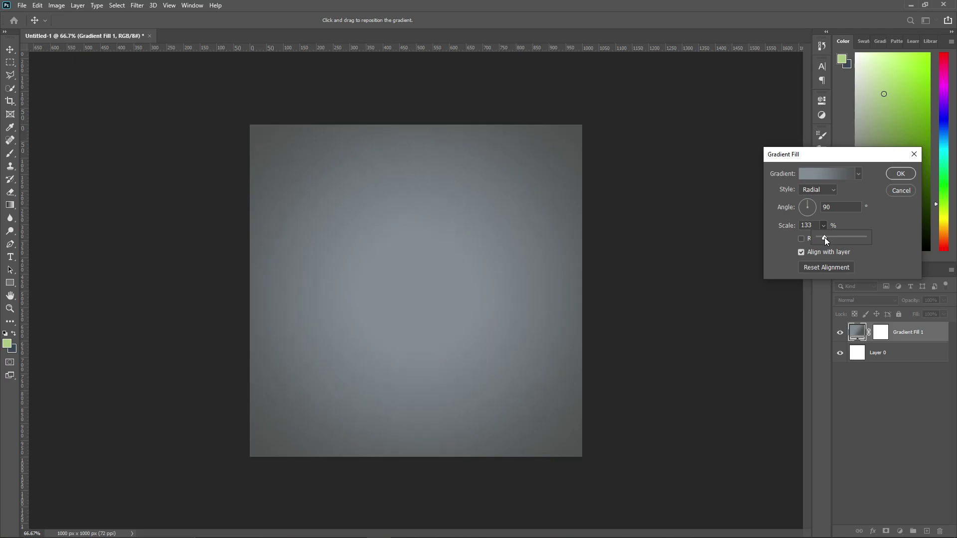
pyautogui.click(812, 205)
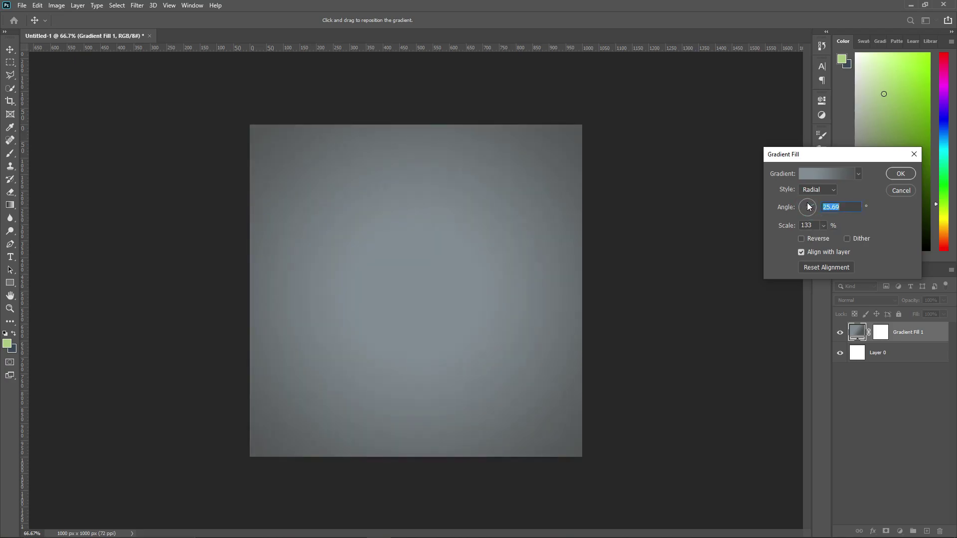
pyautogui.click(815, 214)
pyautogui.click(897, 174)
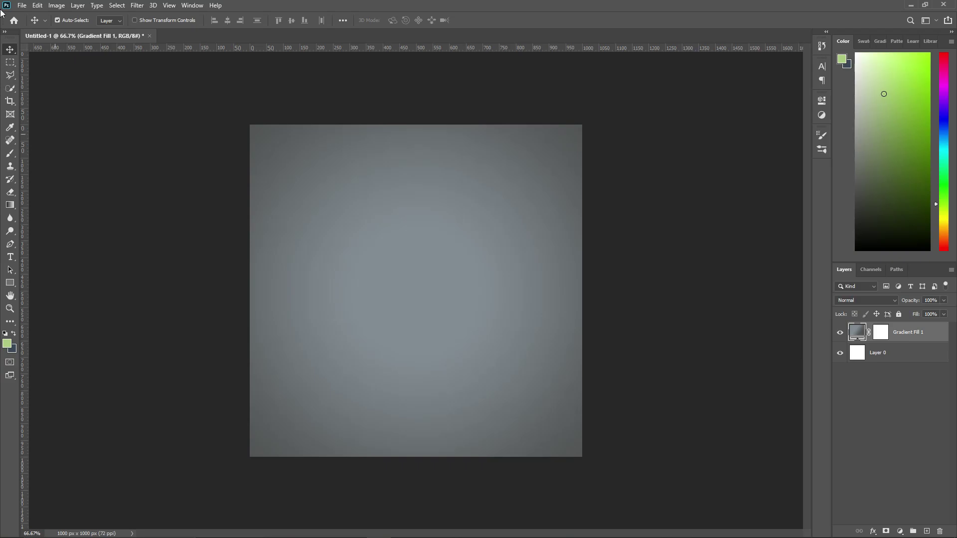
# Place dove.png from the face wash folder as an embedded layer.
pyautogui.click(22, 6)
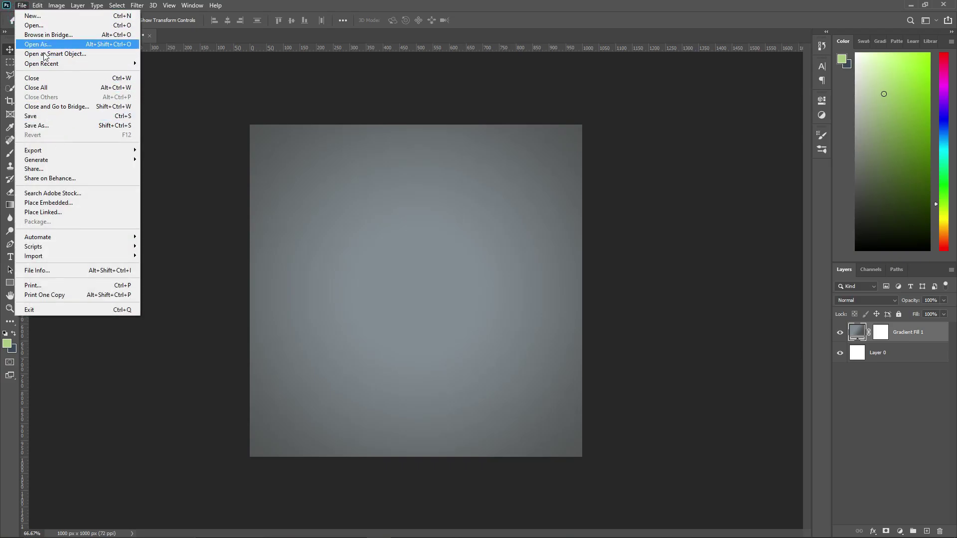
pyautogui.click(50, 202)
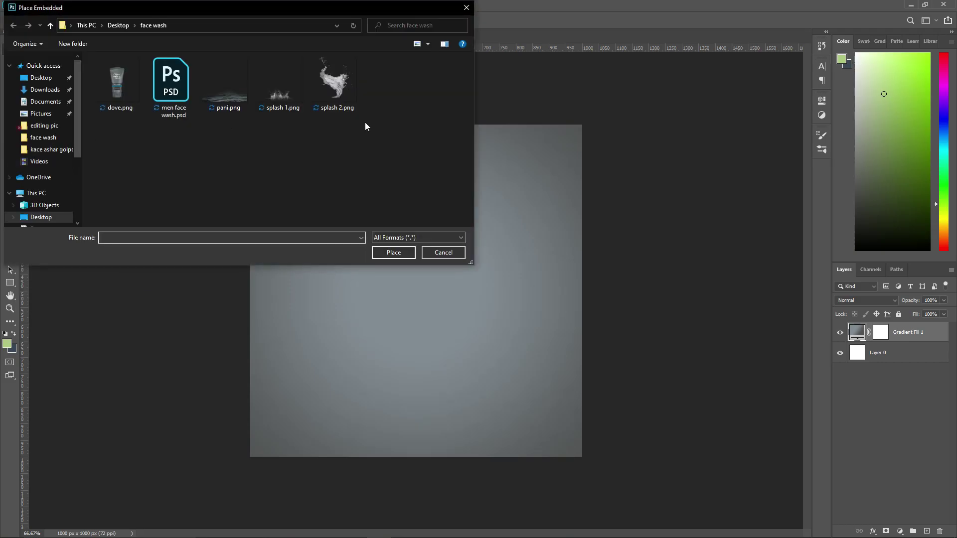
pyautogui.click(112, 85)
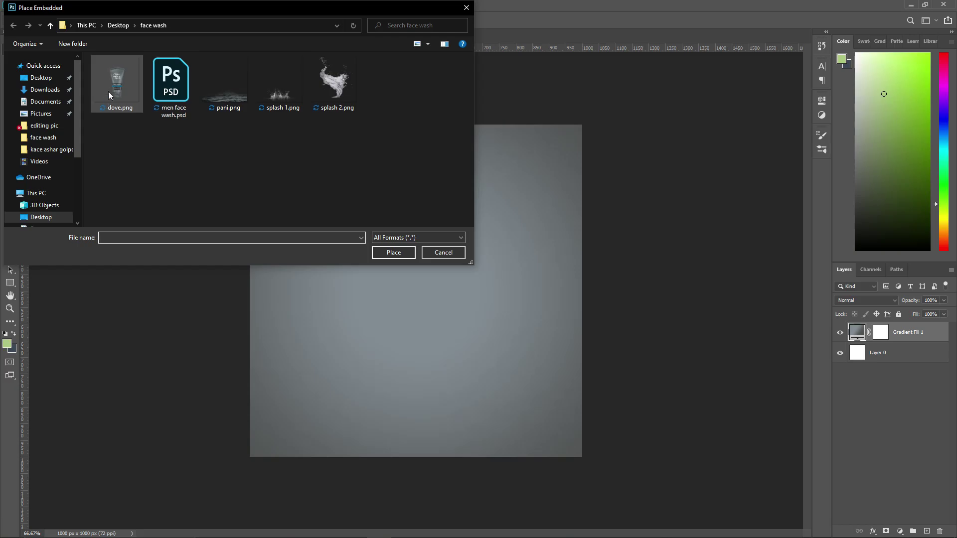
pyautogui.click(401, 252)
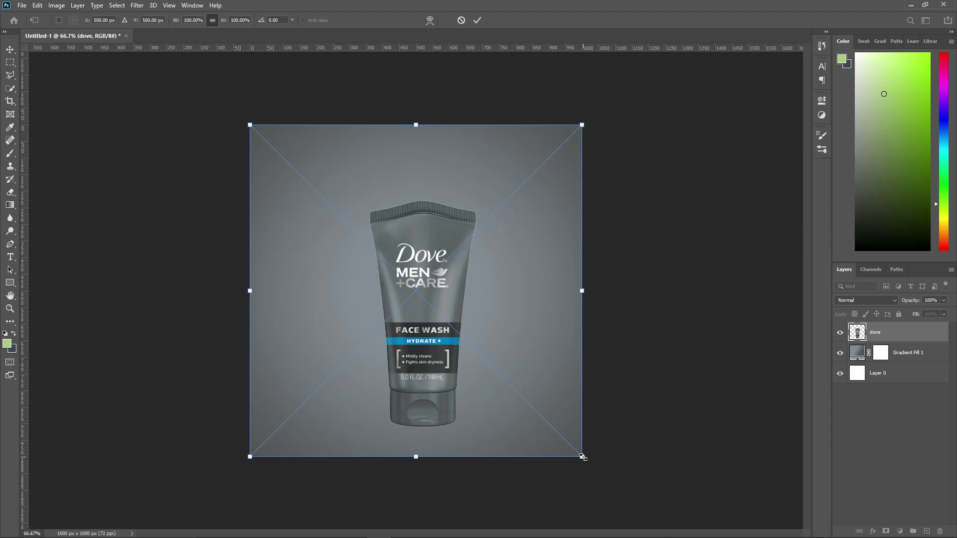
# Scale the dove tube to about 94%, centre it horizontally, and commit the placement.
pyautogui.moveTo(582, 456); pyautogui.dragTo(528, 401)
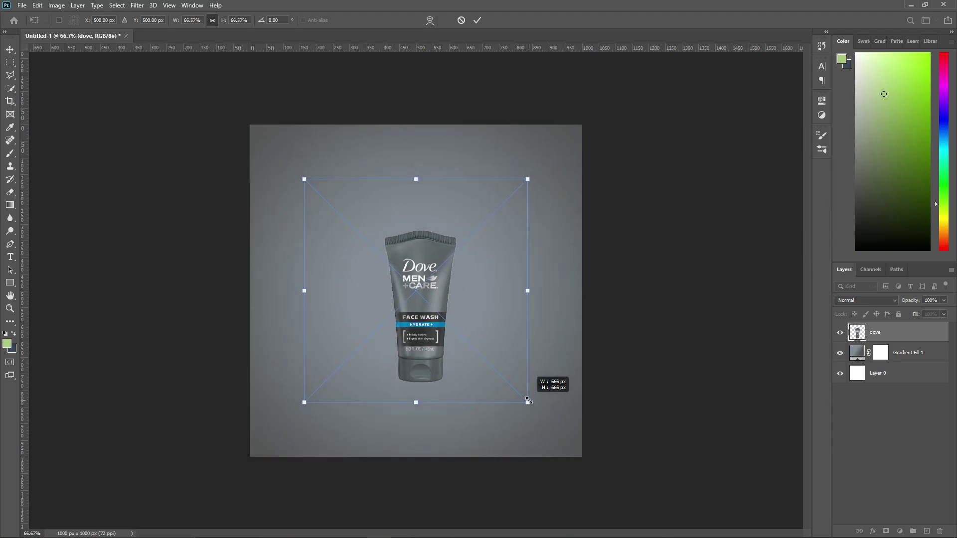
pyautogui.moveTo(422, 333)
pyautogui.mouseDown()
pyautogui.moveTo(409, 288)
pyautogui.moveTo(415, 328)
pyautogui.mouseUp()
pyautogui.moveTo(518, 385); pyautogui.dragTo(534, 404)
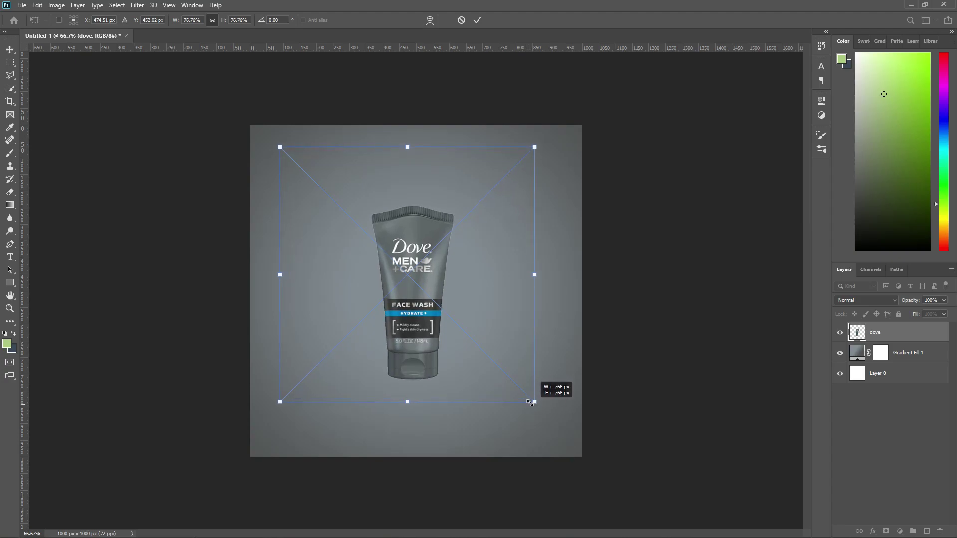
pyautogui.moveTo(414, 310)
pyautogui.mouseDown()
pyautogui.moveTo(423, 309)
pyautogui.moveTo(417, 320)
pyautogui.mouseUp()
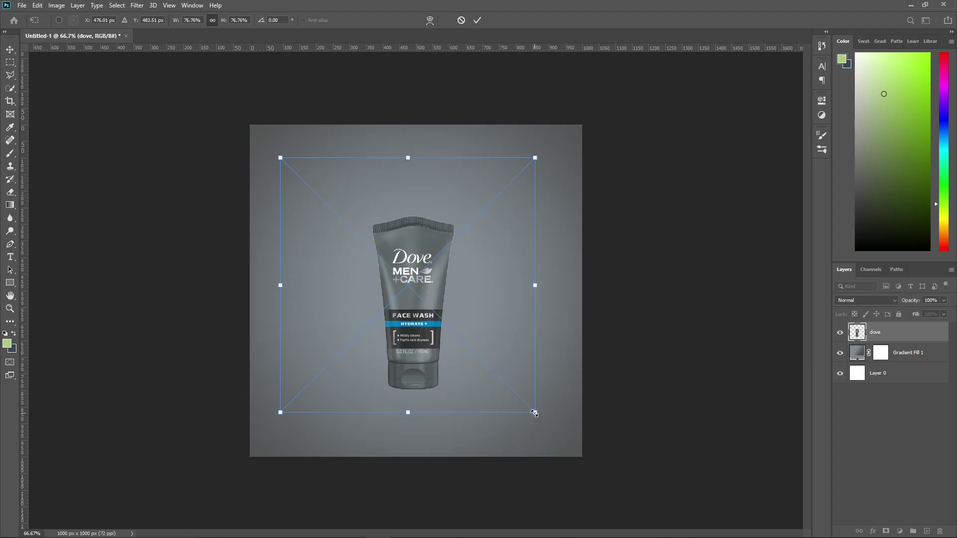
pyautogui.moveTo(535, 414); pyautogui.dragTo(564, 441)
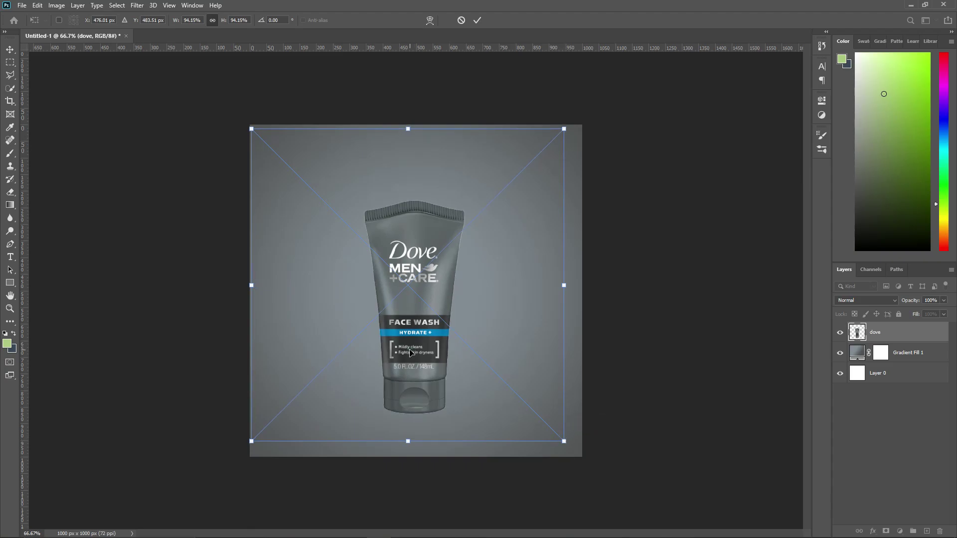
pyautogui.moveTo(410, 352); pyautogui.dragTo(415, 340)
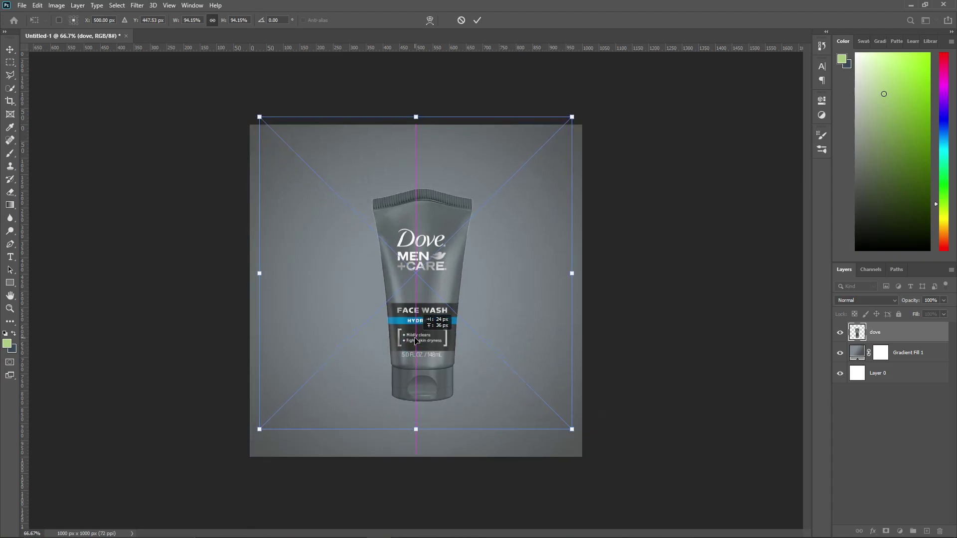
pyautogui.click(477, 20)
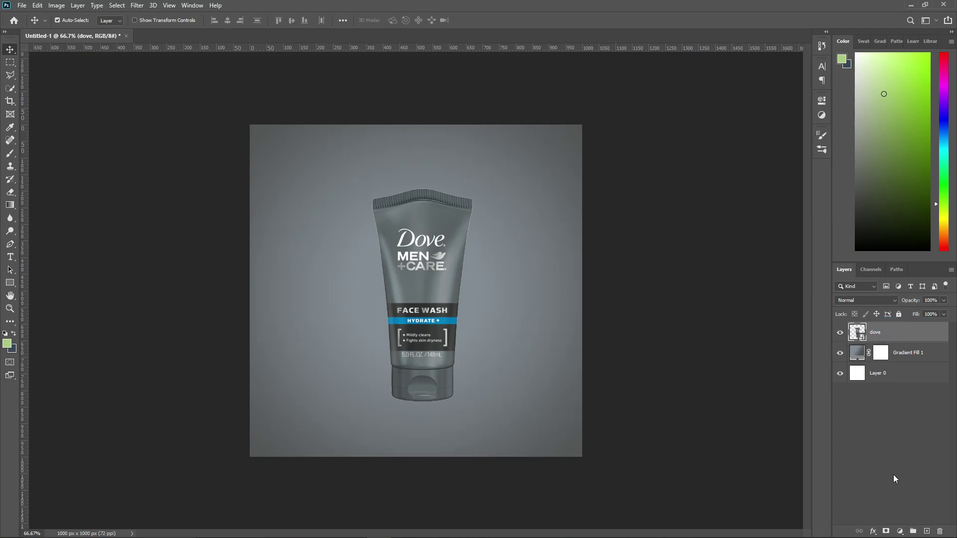
# Add a Vibrance layer clipped to dove with Vibrance +10 and Saturation +13.
pyautogui.click(901, 532)
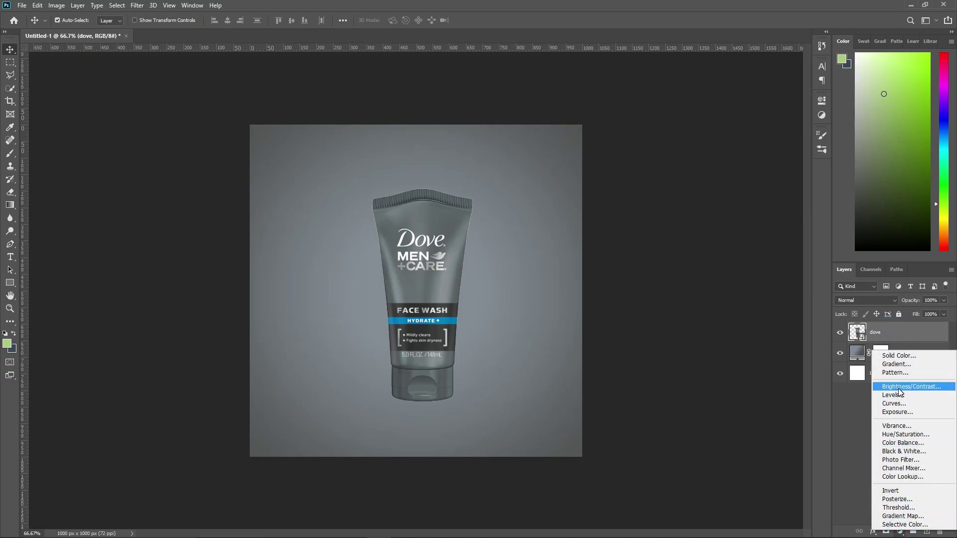
pyautogui.click(898, 426)
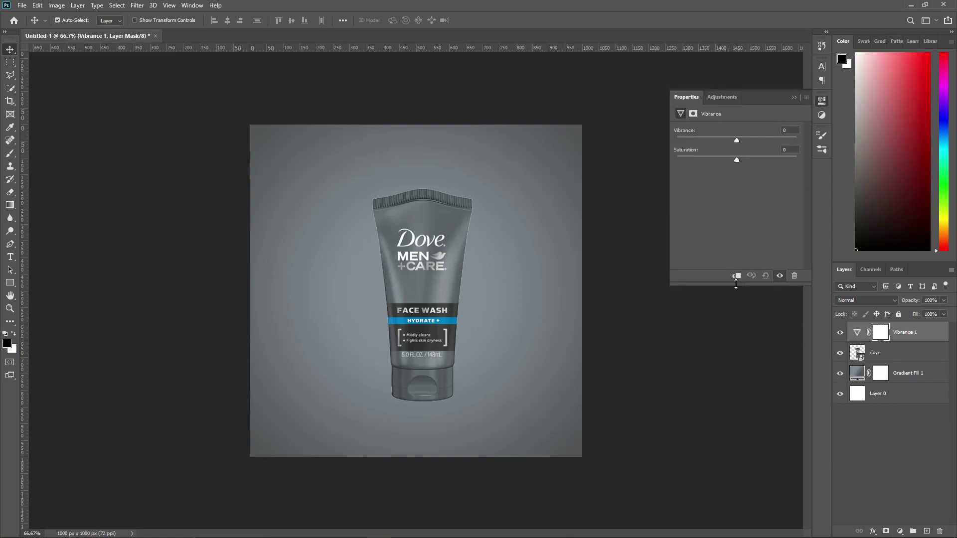
pyautogui.click(737, 275)
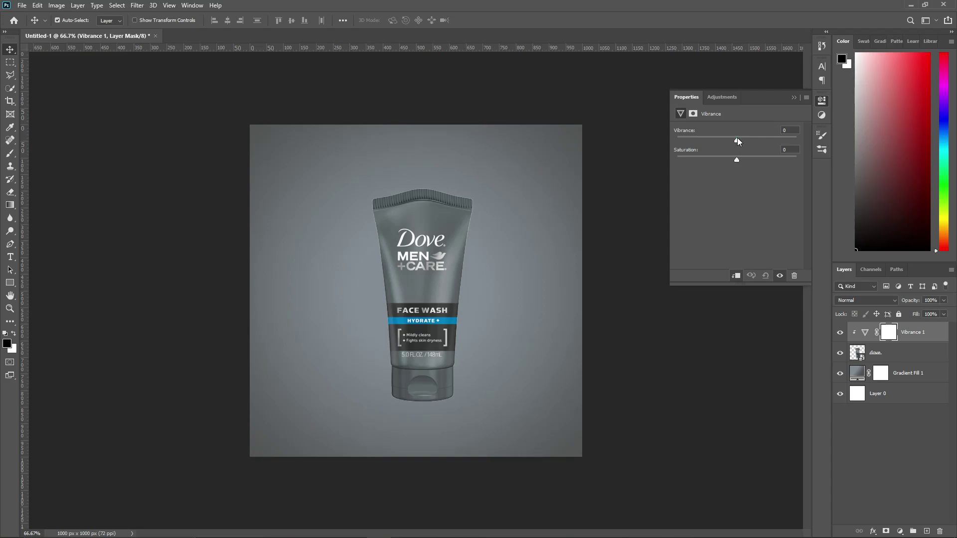
pyautogui.moveTo(738, 141)
pyautogui.mouseDown()
pyautogui.moveTo(764, 142)
pyautogui.moveTo(746, 142)
pyautogui.moveTo(735, 165)
pyautogui.moveTo(746, 166)
pyautogui.mouseUp()
pyautogui.click(789, 97)
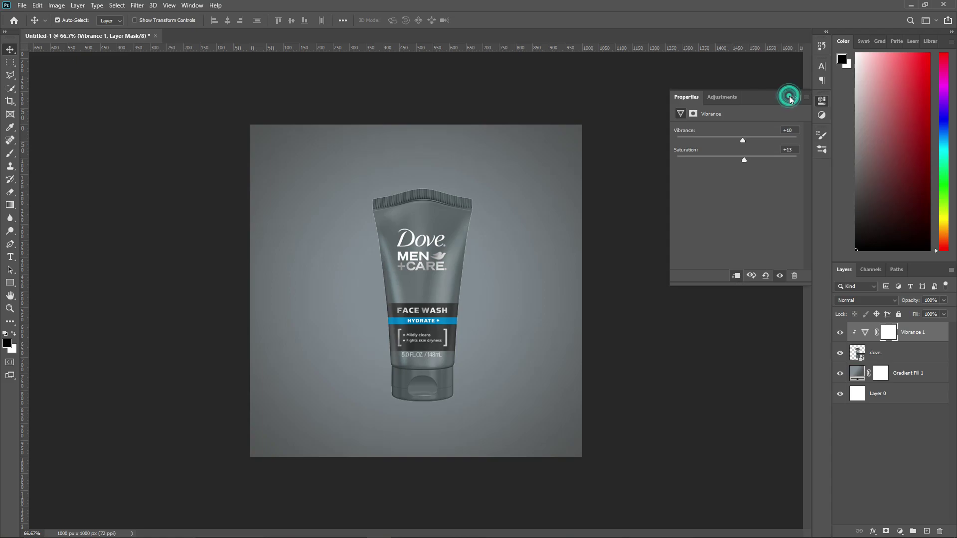
pyautogui.click(792, 98)
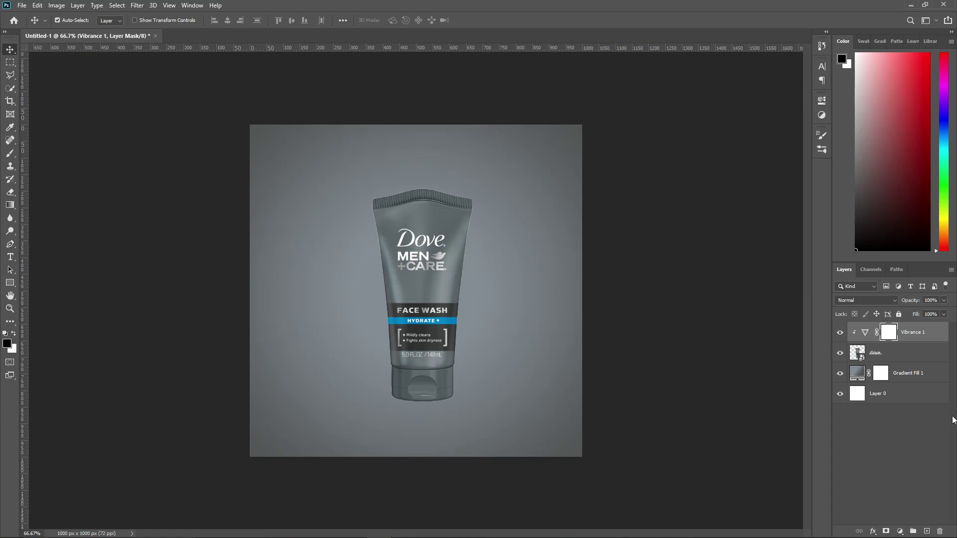
# Reselect the Vibrance 1 layer and dismiss the adjustment layer list unchanged.
pyautogui.click(912, 334)
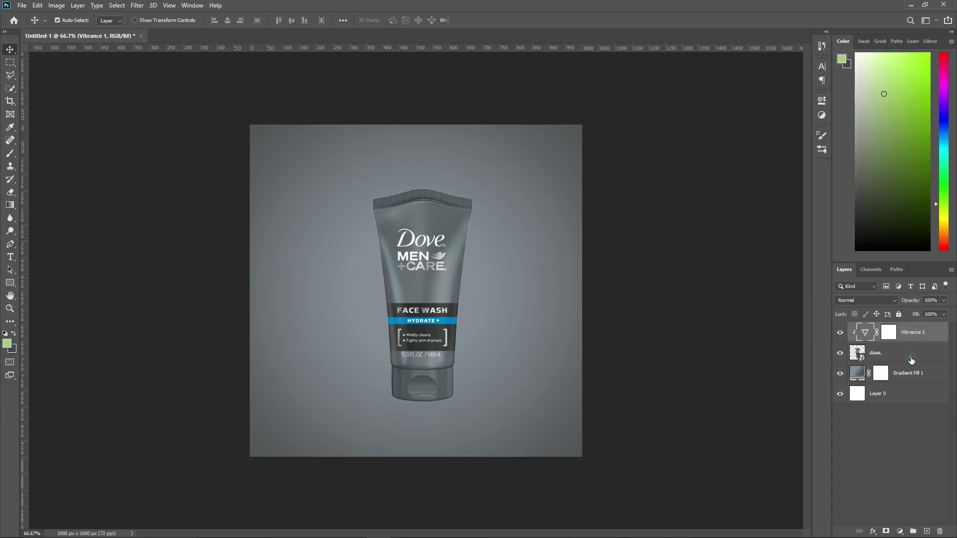
pyautogui.click(911, 358)
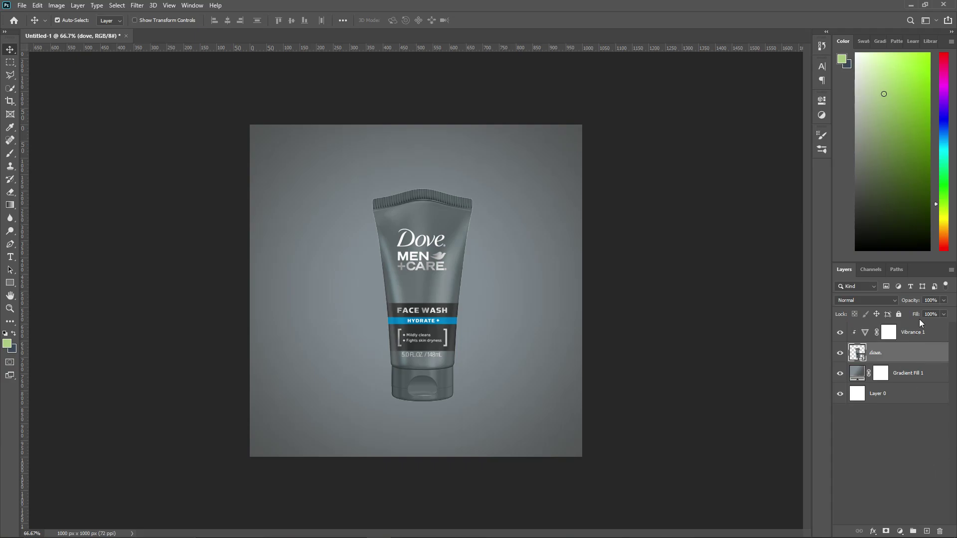
pyautogui.click(912, 332)
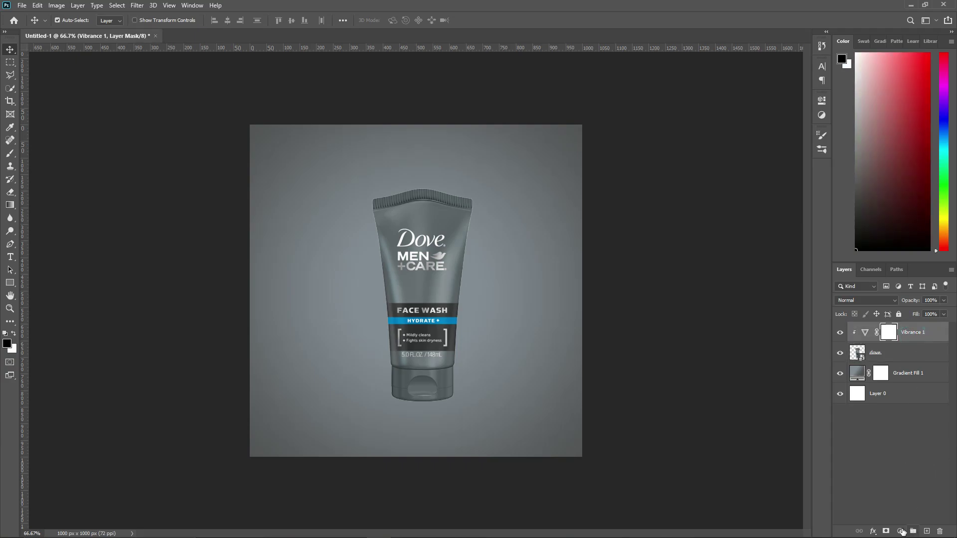
pyautogui.click(900, 531)
pyautogui.click(796, 456)
pyautogui.click(22, 5)
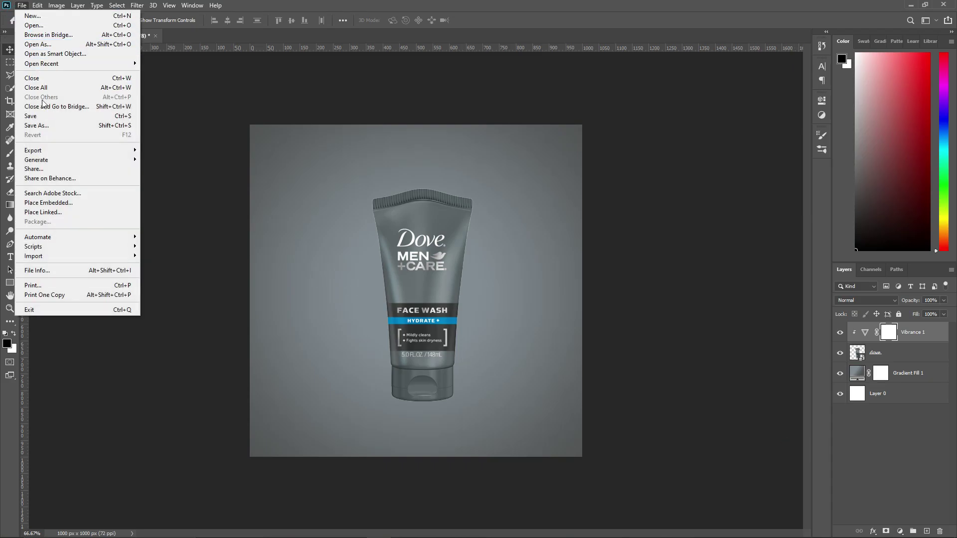
pyautogui.moveTo(33, 150)
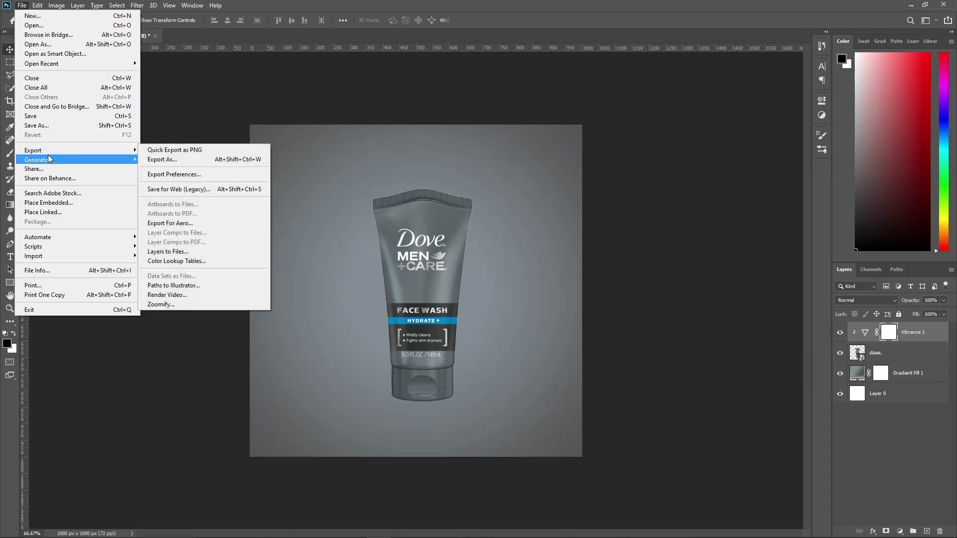
# Place splash 1.png embedded and position it around the tube's base.
pyautogui.click(49, 202)
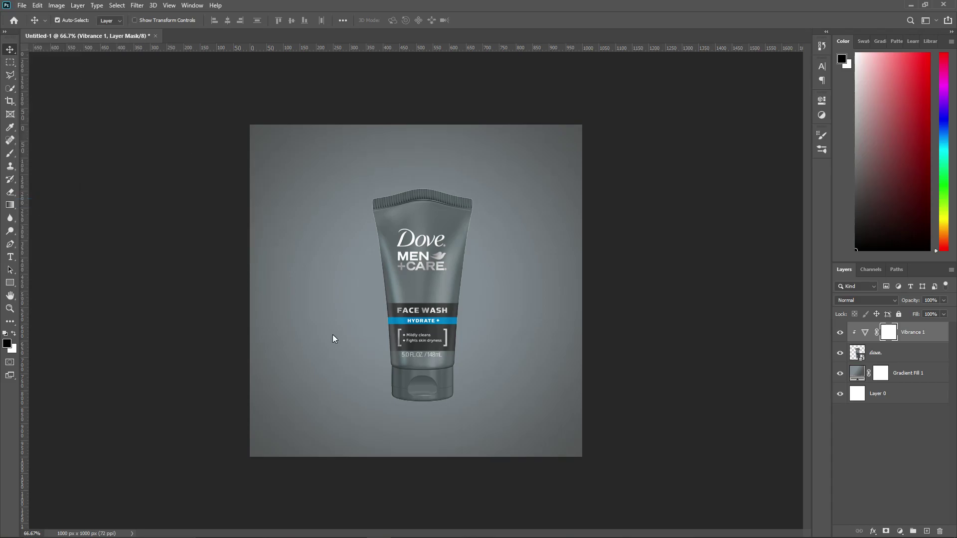
pyautogui.click(279, 90)
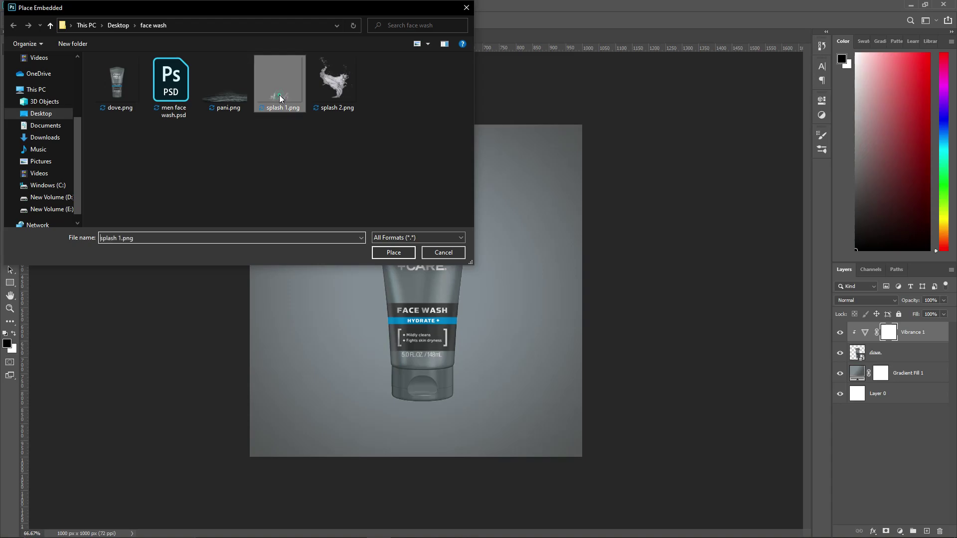
pyautogui.click(393, 253)
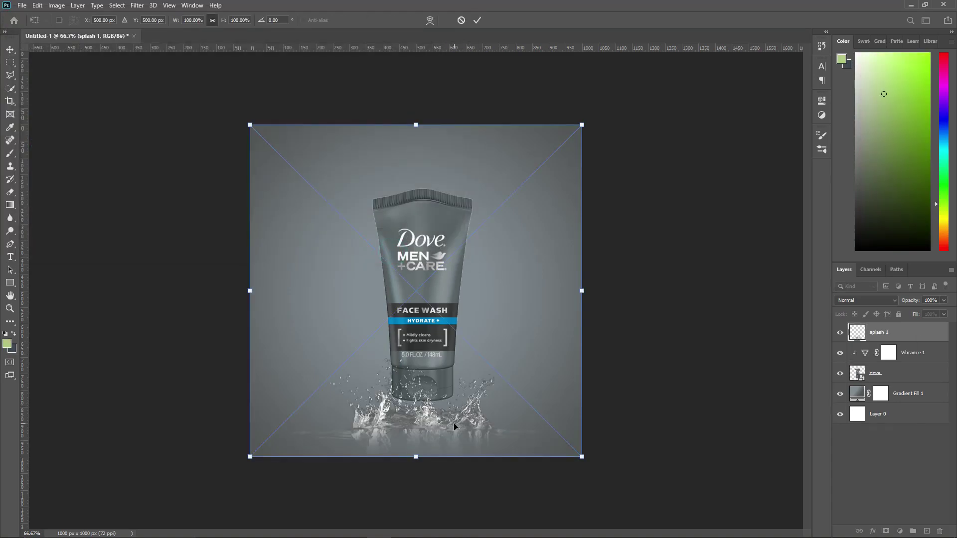
pyautogui.moveTo(453, 423); pyautogui.dragTo(452, 404)
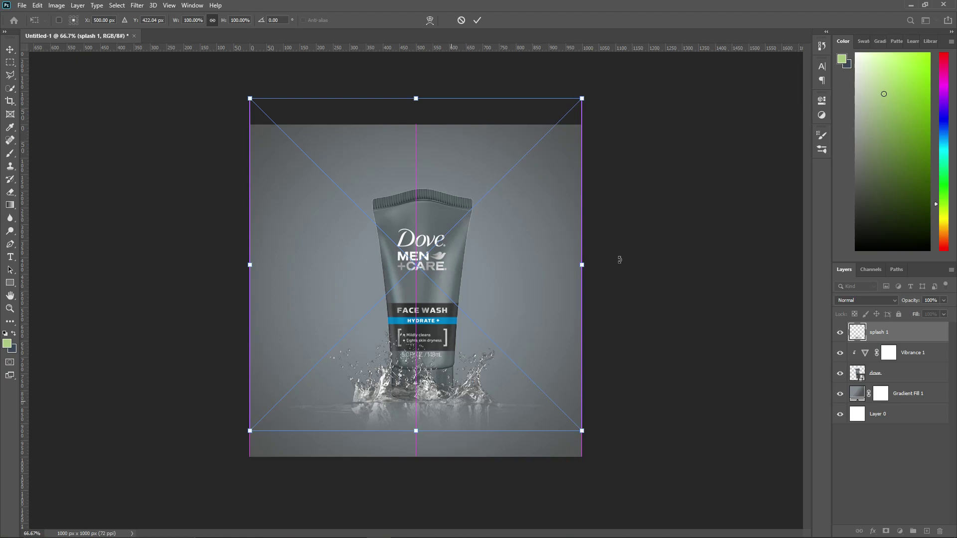
pyautogui.click(477, 21)
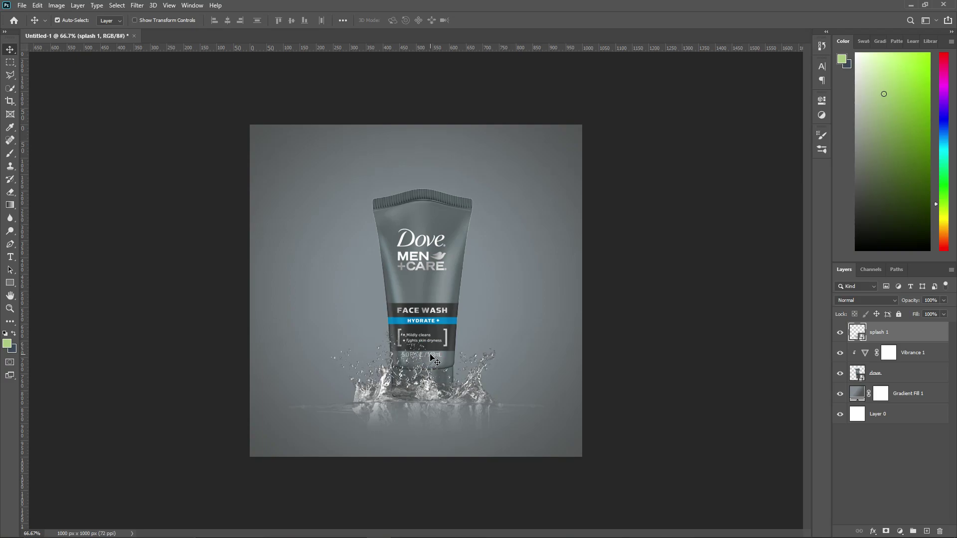
pyautogui.moveTo(431, 357); pyautogui.dragTo(428, 354)
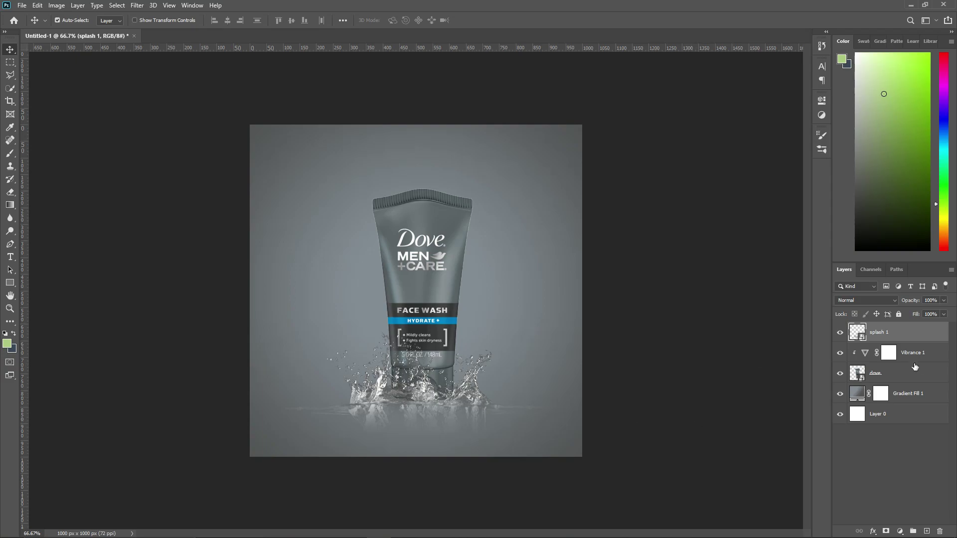
# Place the pani.png water surface image as an embedded layer.
pyautogui.click(23, 5)
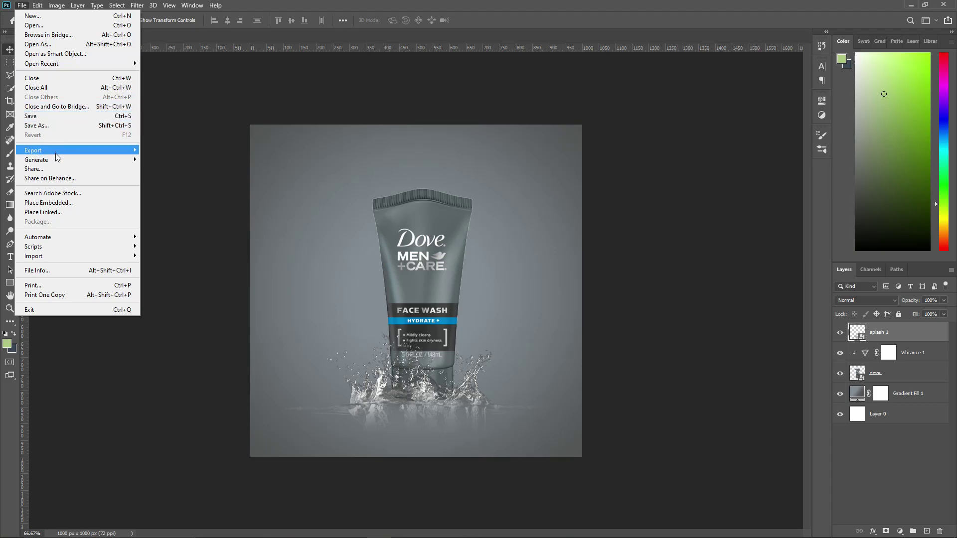
pyautogui.click(58, 202)
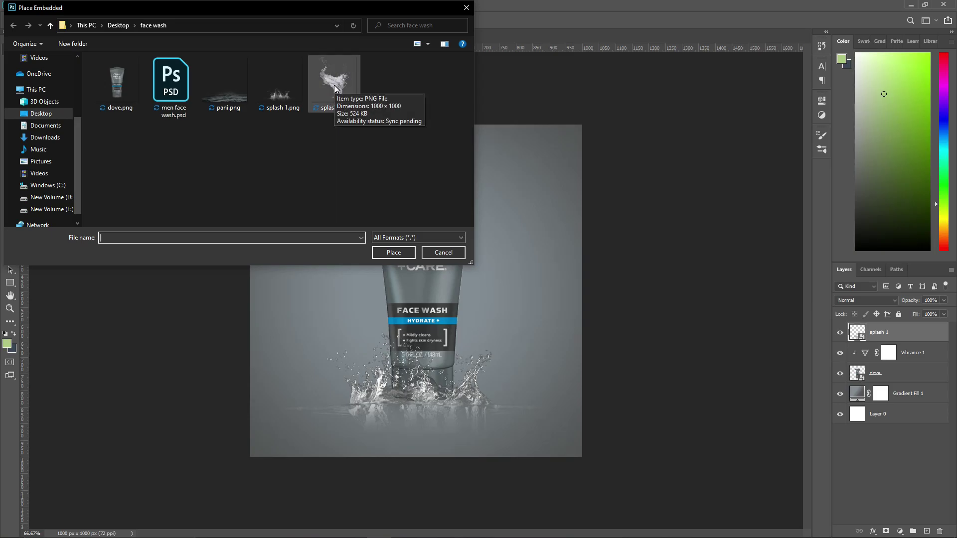
pyautogui.click(227, 85)
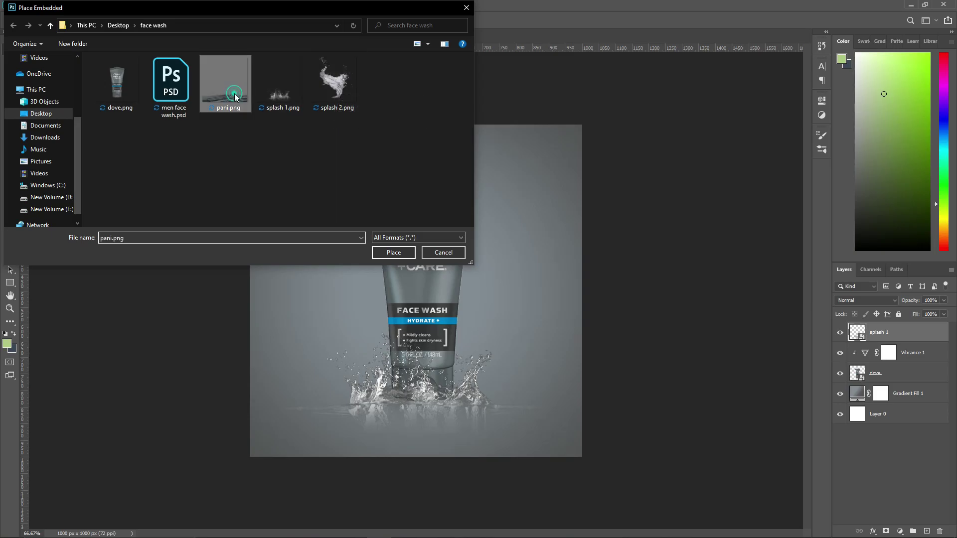
pyautogui.click(394, 252)
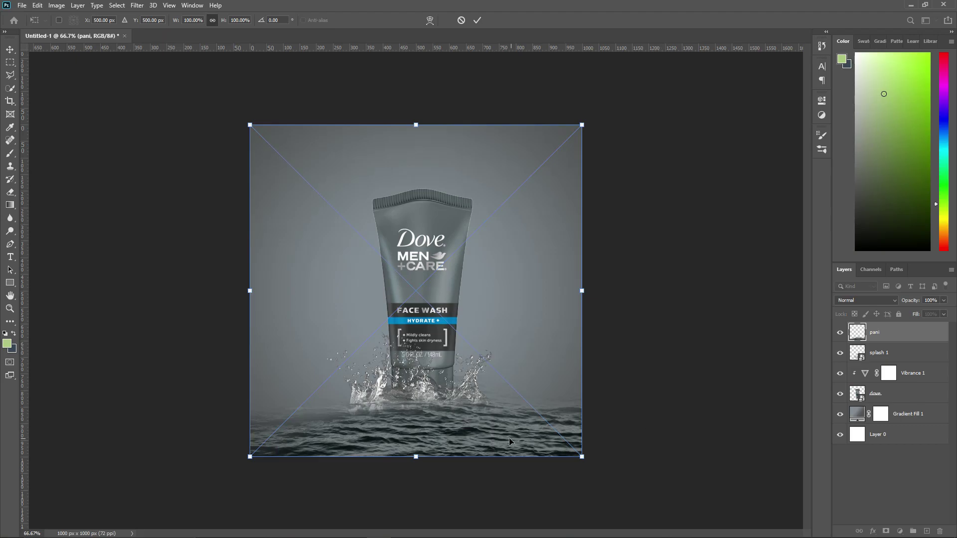
pyautogui.moveTo(475, 429); pyautogui.dragTo(479, 430)
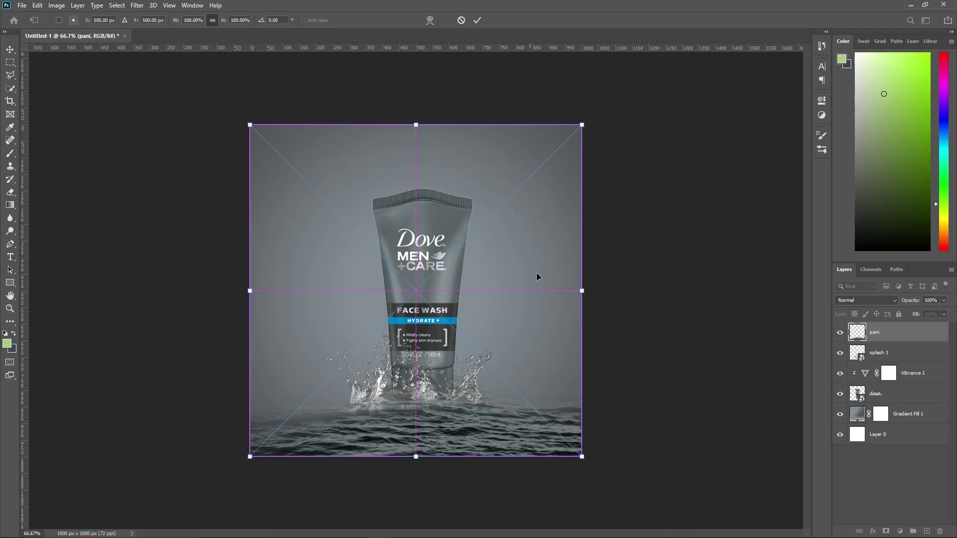
pyautogui.click(477, 19)
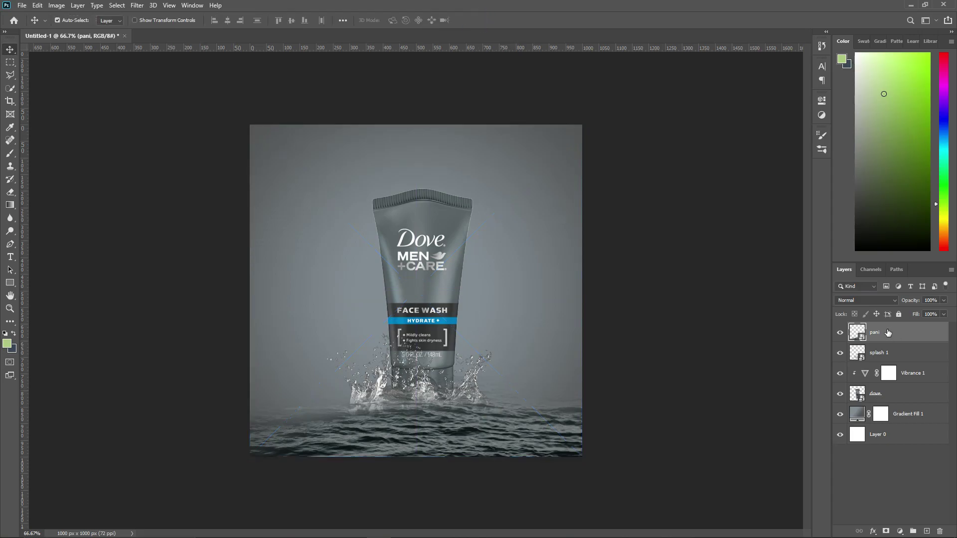
# Lower the pani layer's opacity to 21% and start Free Transform on it.
pyautogui.click(942, 301)
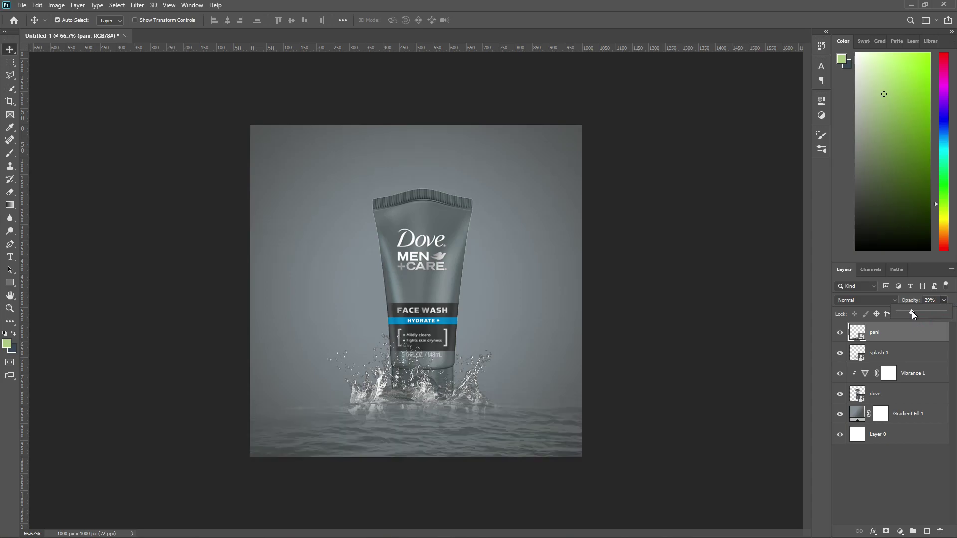
pyautogui.moveTo(911, 313); pyautogui.dragTo(910, 313)
pyautogui.click(724, 339)
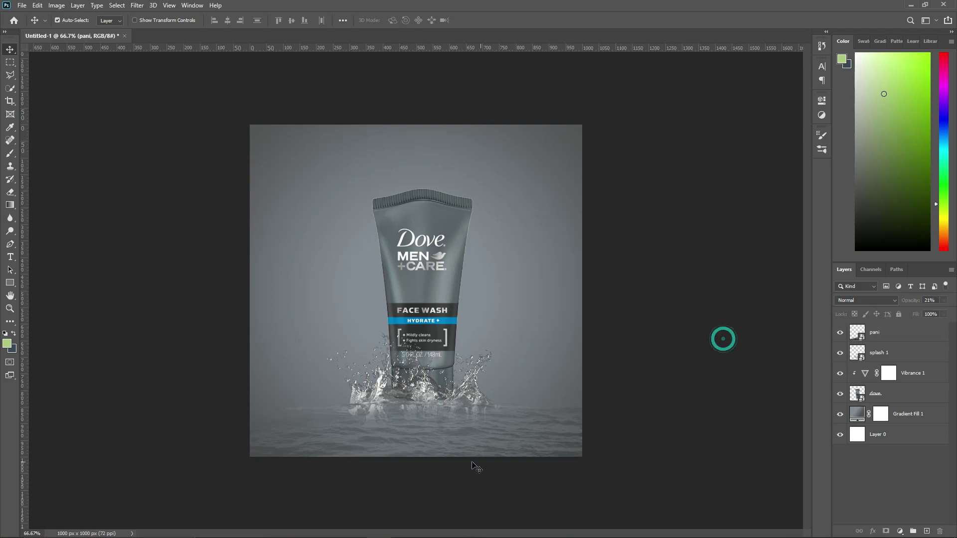
pyautogui.click(456, 434)
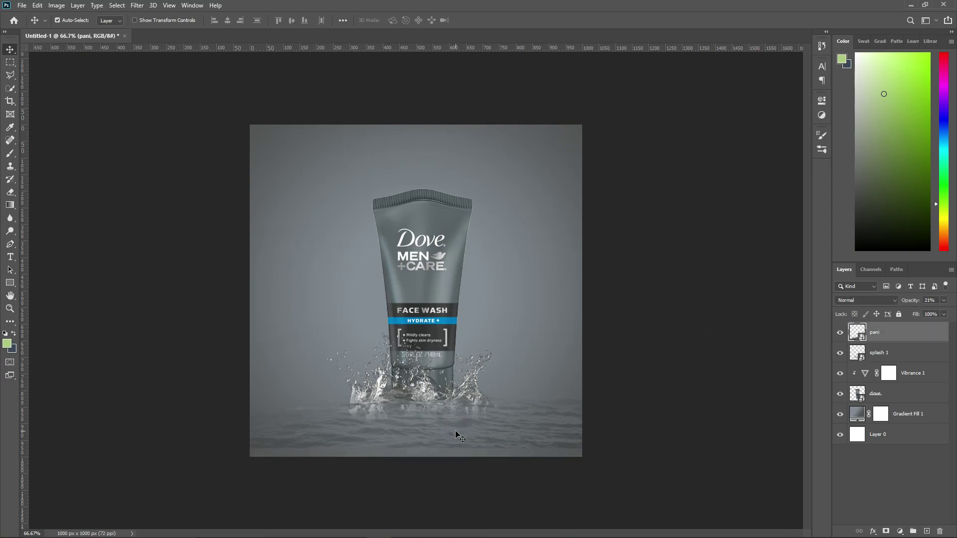
pyautogui.hotkey('ctrl', 't')
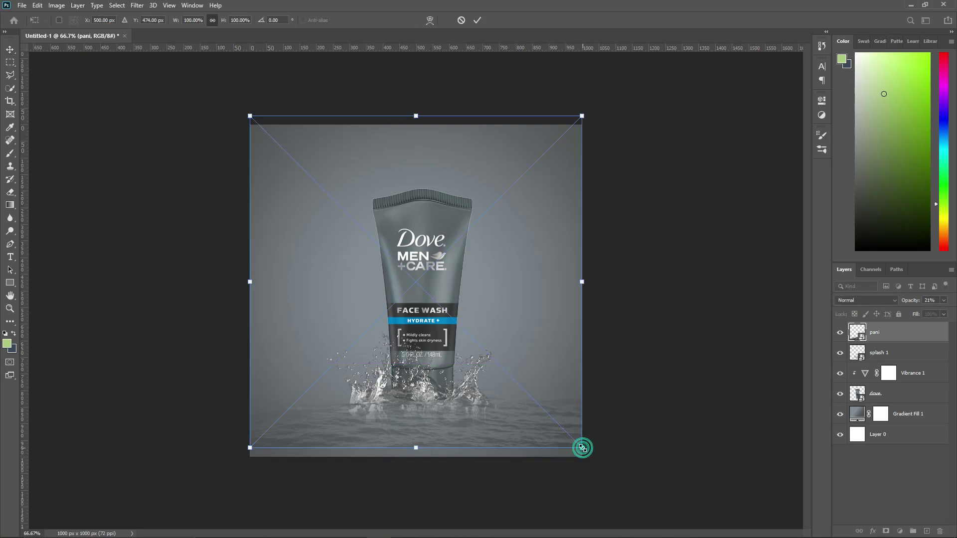
# Scale the pani water layer to about 108%, nudge it into place, and commit.
pyautogui.moveTo(582, 448); pyautogui.dragTo(595, 466)
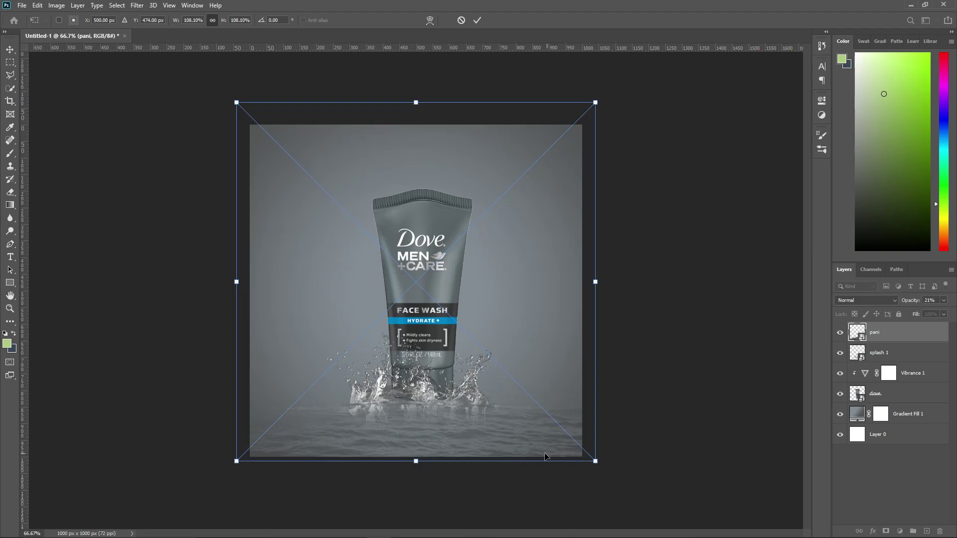
pyautogui.moveTo(525, 439); pyautogui.dragTo(515, 445)
pyautogui.press('Up')
pyautogui.press('Up')
pyautogui.press('Up')
pyautogui.press('Up')
pyautogui.press('Up')
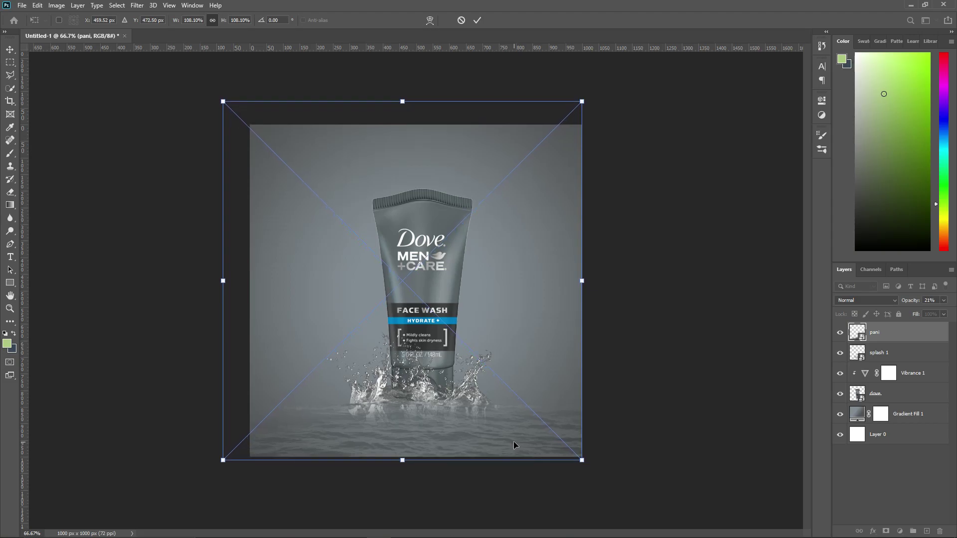
pyautogui.press('Up')
pyautogui.press('Up')
pyautogui.press('Up')
pyautogui.press('Up')
pyautogui.press('Up')
pyautogui.press('Up')
pyautogui.press('Up')
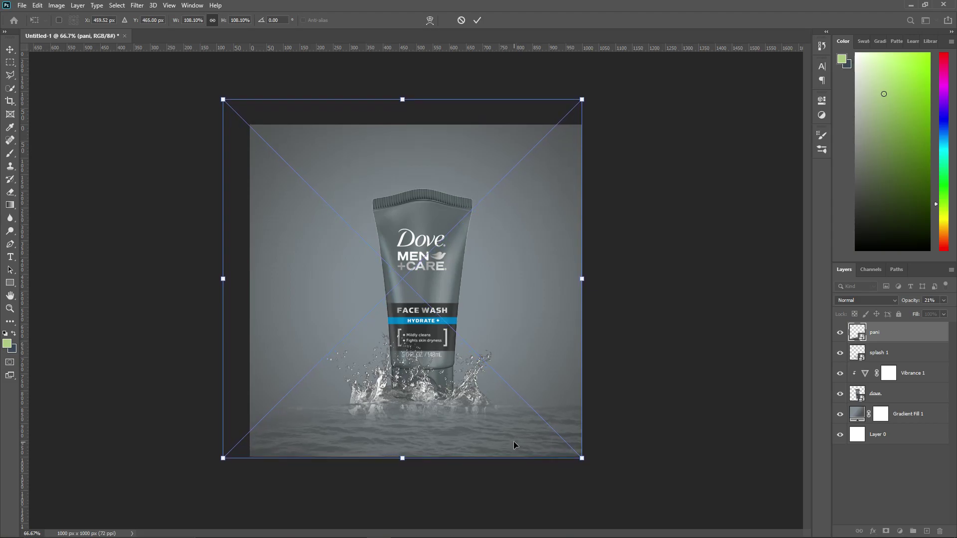
pyautogui.press('Down')
pyautogui.click(476, 21)
pyautogui.click(677, 427)
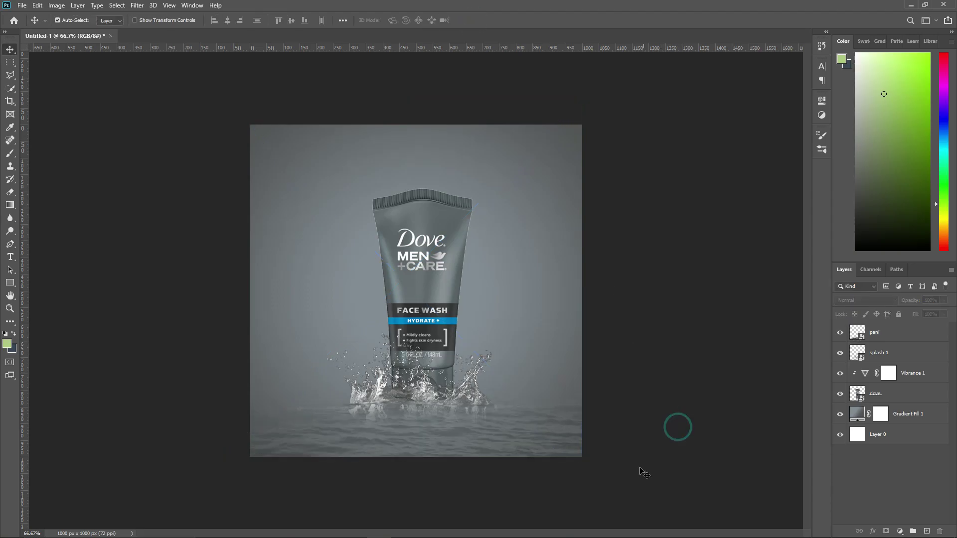
# Move the pani layer below splash 1 in the layer stack.
pyautogui.click(426, 396)
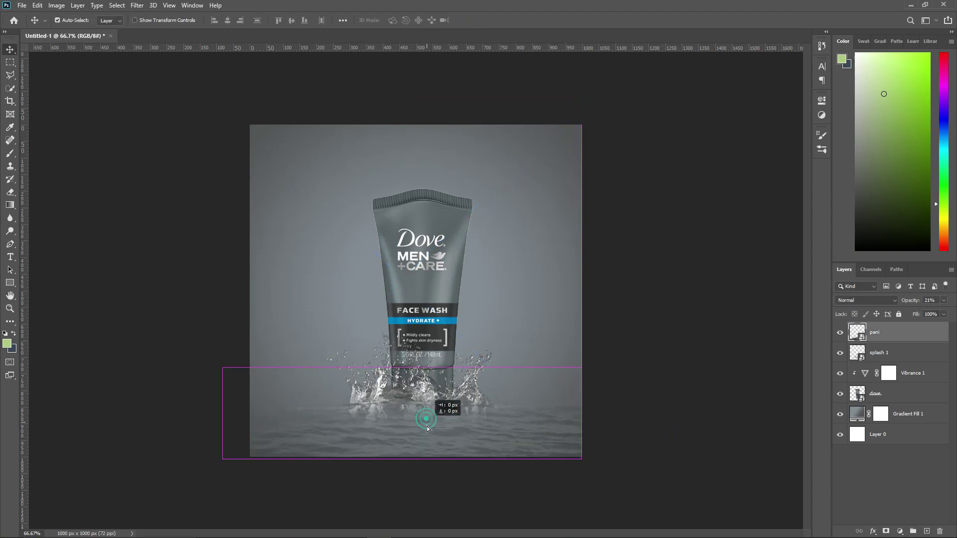
pyautogui.moveTo(427, 398); pyautogui.dragTo(429, 402)
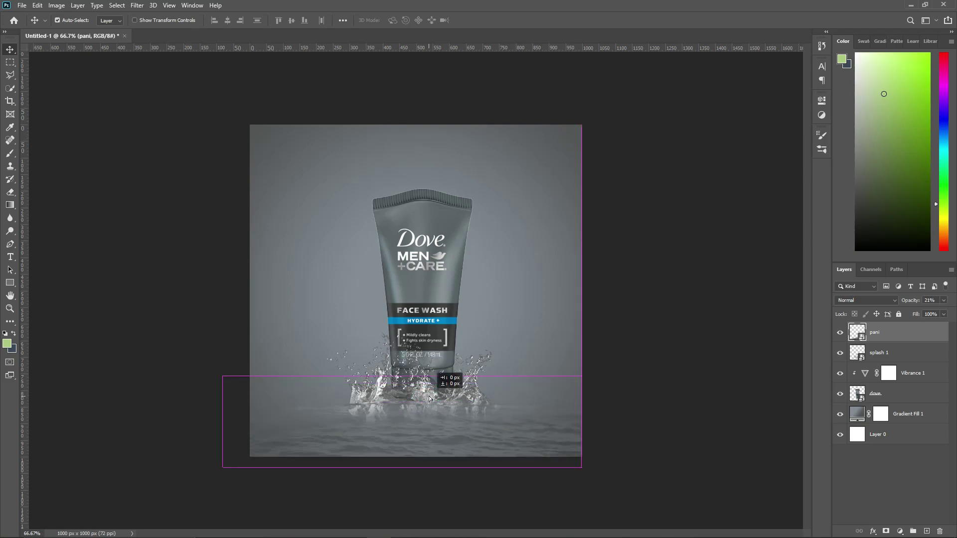
pyautogui.moveTo(885, 337); pyautogui.dragTo(889, 365)
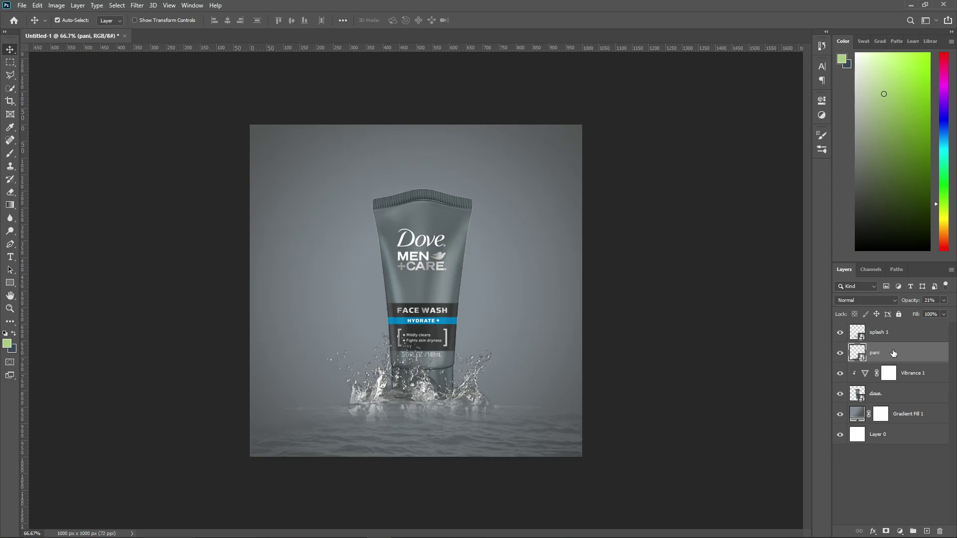
# Lower the pani water layer and fit splash 1 around the tube's base, nudging it left twice.
pyautogui.moveTo(428, 430)
pyautogui.mouseDown()
pyautogui.moveTo(434, 445)
pyautogui.moveTo(435, 417)
pyautogui.mouseUp()
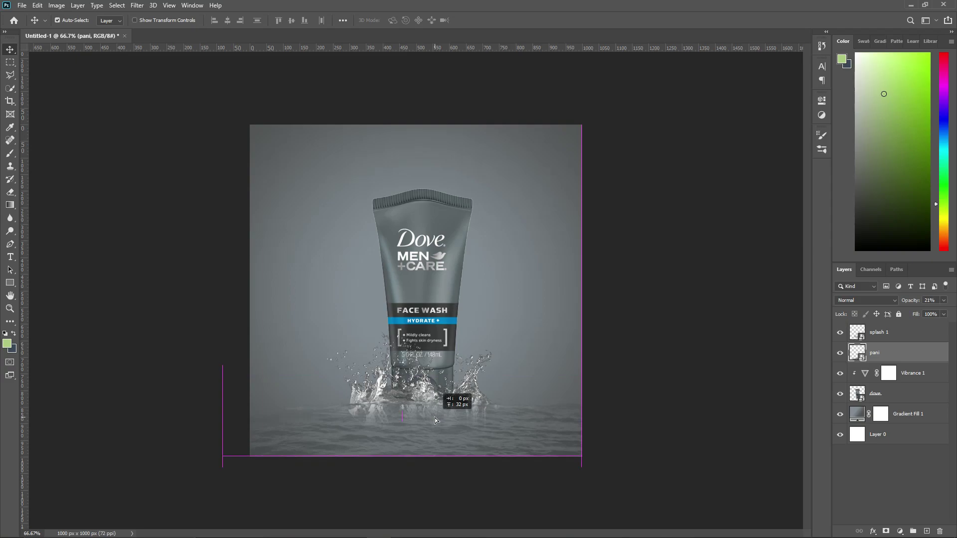
pyautogui.click(648, 448)
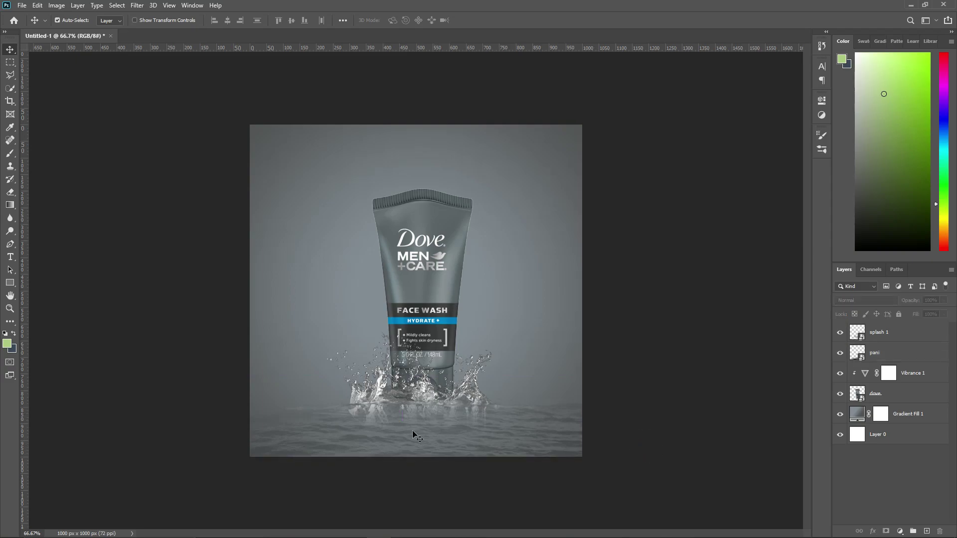
pyautogui.moveTo(422, 388)
pyautogui.mouseDown()
pyautogui.moveTo(423, 358)
pyautogui.moveTo(431, 404)
pyautogui.mouseUp()
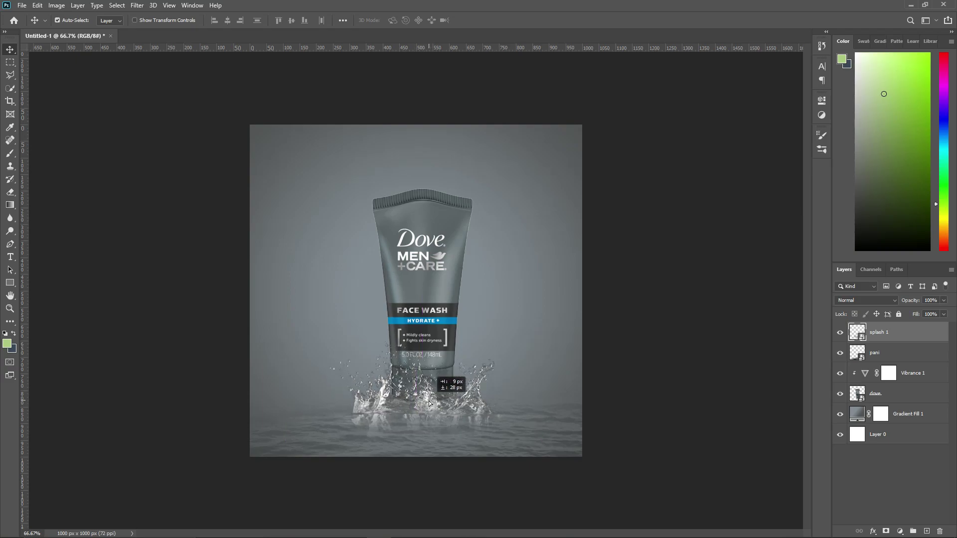
pyautogui.moveTo(431, 404); pyautogui.dragTo(432, 404)
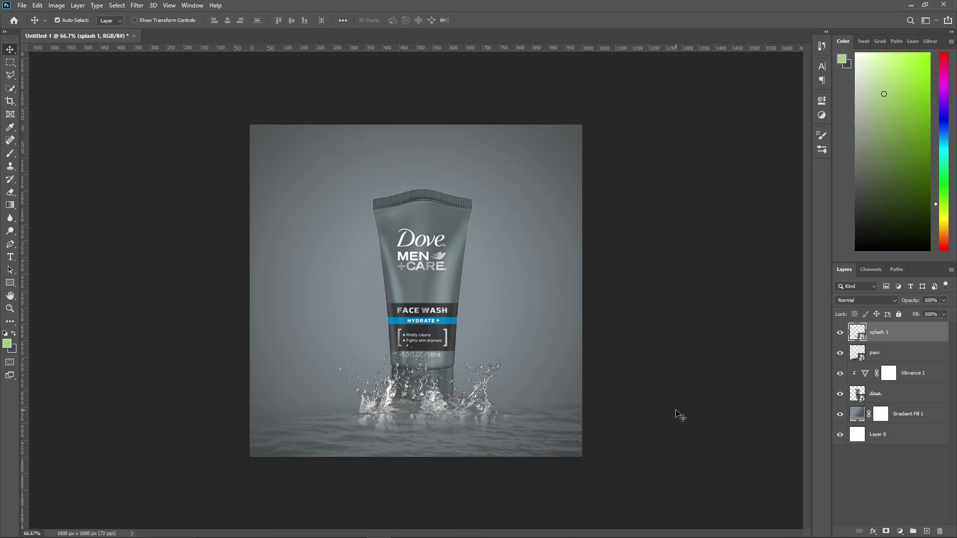
pyautogui.press('Left')
pyautogui.press('Left')
pyautogui.press('Left')
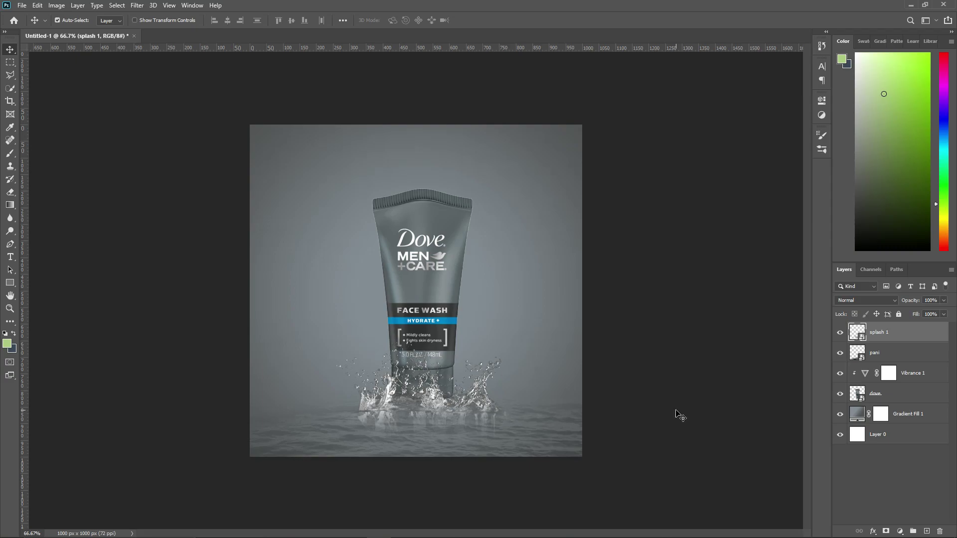
pyautogui.press('Left')
pyautogui.press('Left')
pyautogui.press('Left')
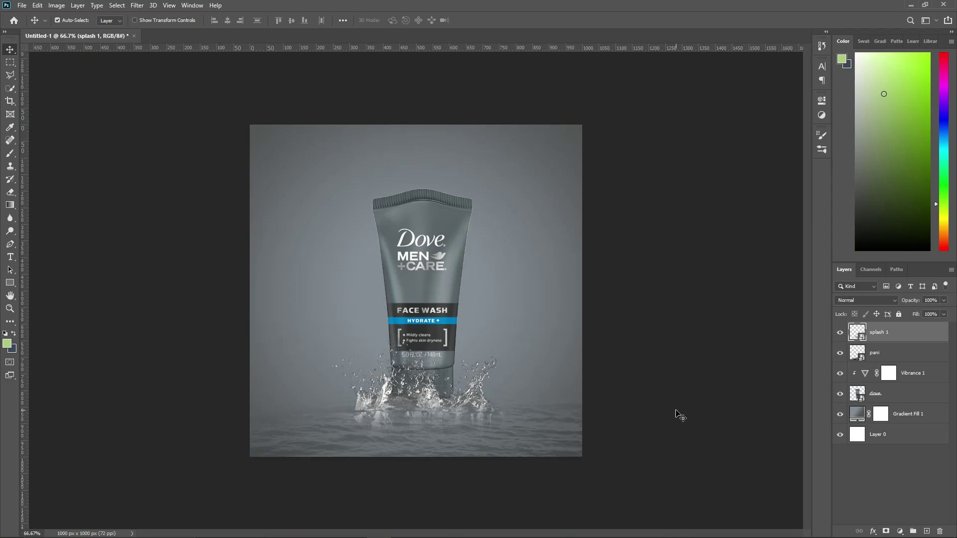
pyautogui.click(413, 281)
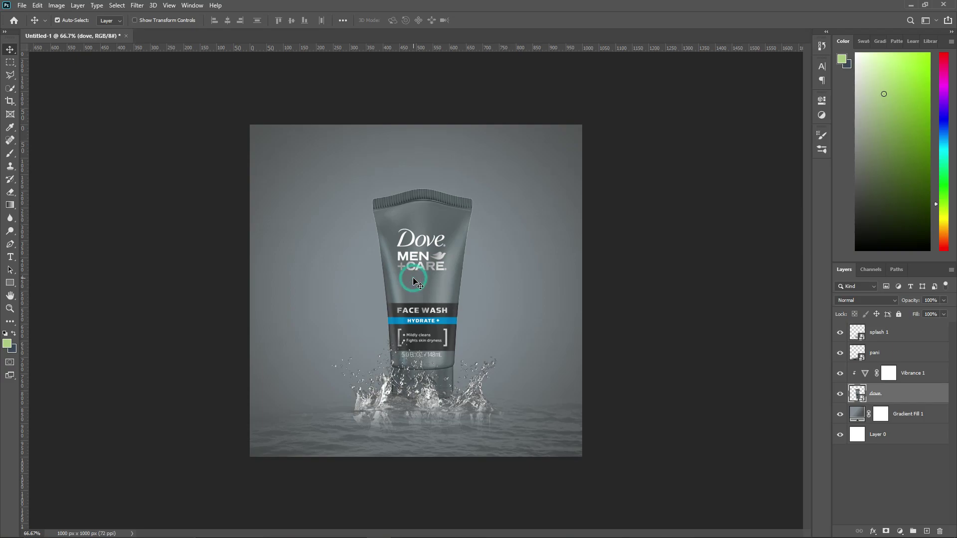
# Nudge the Dove tube down twice and right twice so it sinks deeper into the splash.
pyautogui.press('Down')
pyautogui.press('Down')
pyautogui.press('Down')
pyautogui.press('Down')
pyautogui.press('Down')
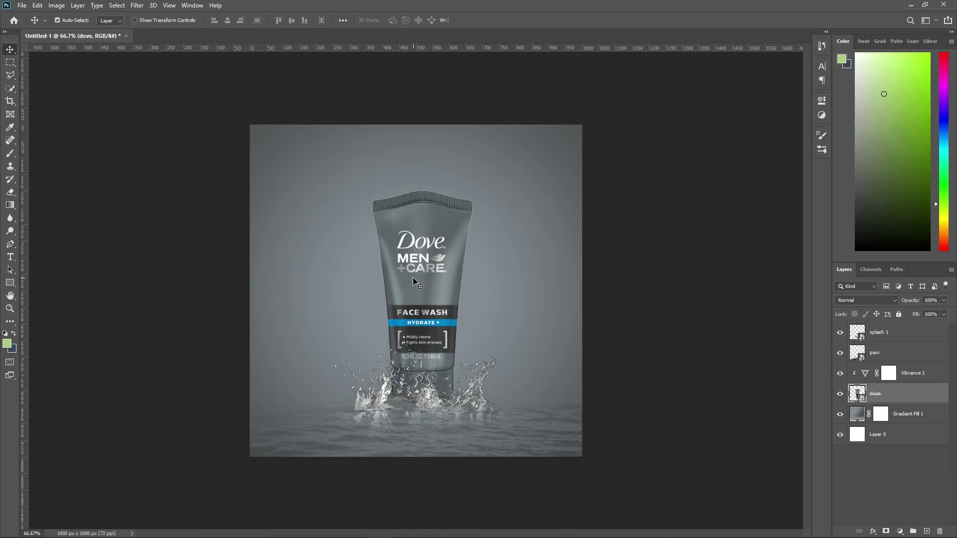
pyautogui.press('Right')
pyautogui.press('Right')
pyautogui.press('Right')
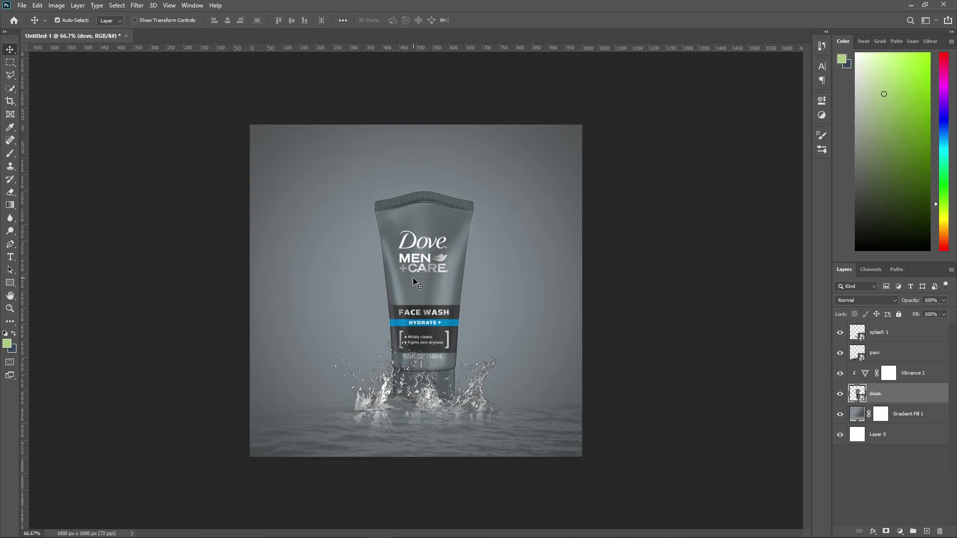
pyautogui.press('Down')
pyautogui.press('Down')
pyautogui.press('Down')
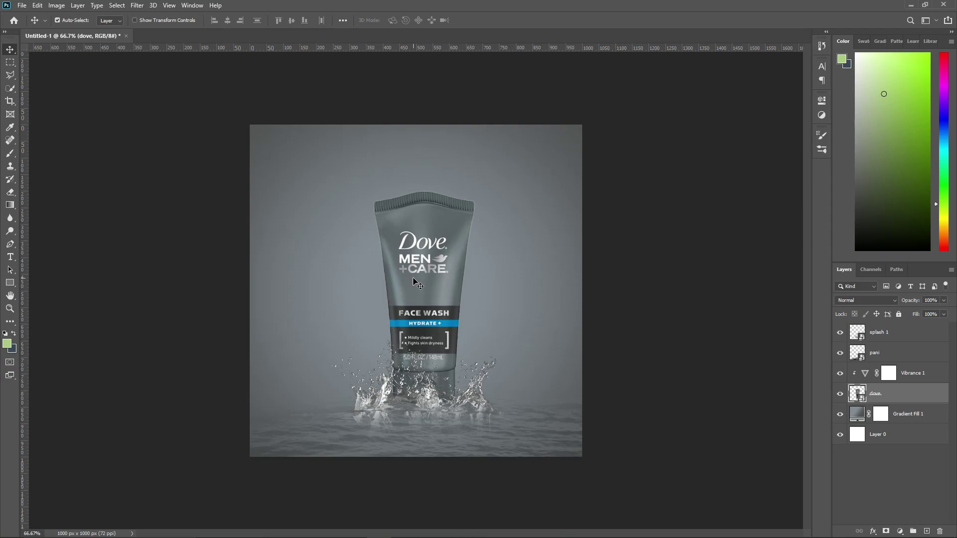
pyautogui.press('Right')
pyautogui.press('Right')
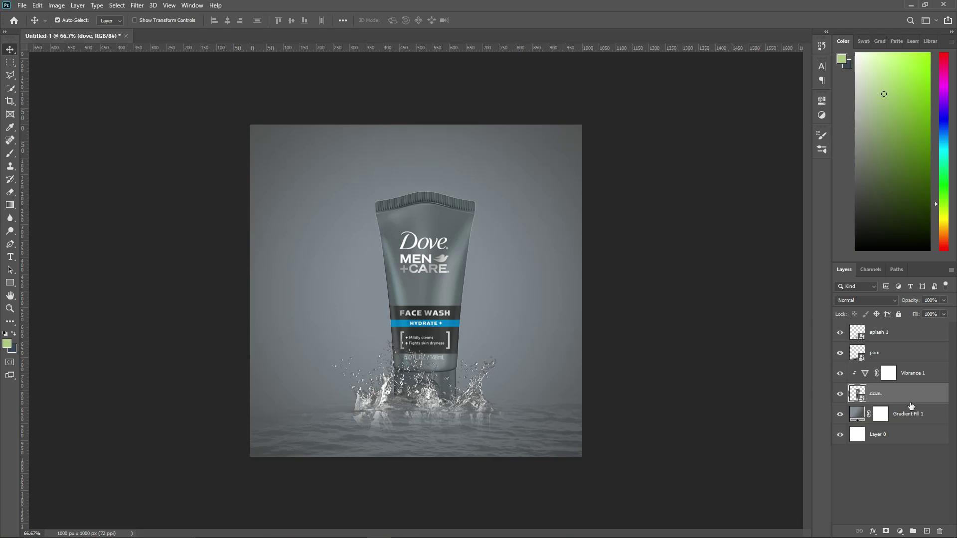
# Place splash 2.png as an embedded image, position it, and move its layer below dove.
pyautogui.click(23, 5)
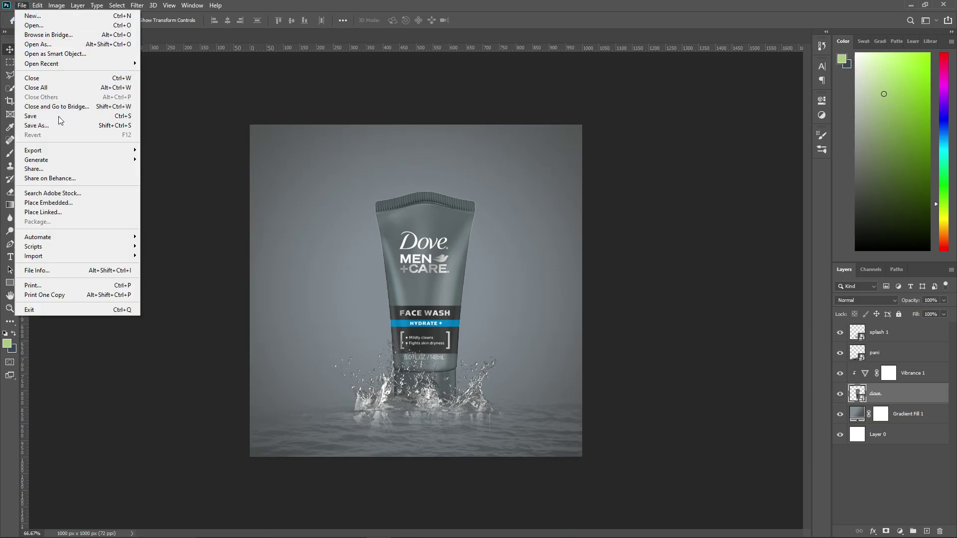
pyautogui.click(68, 202)
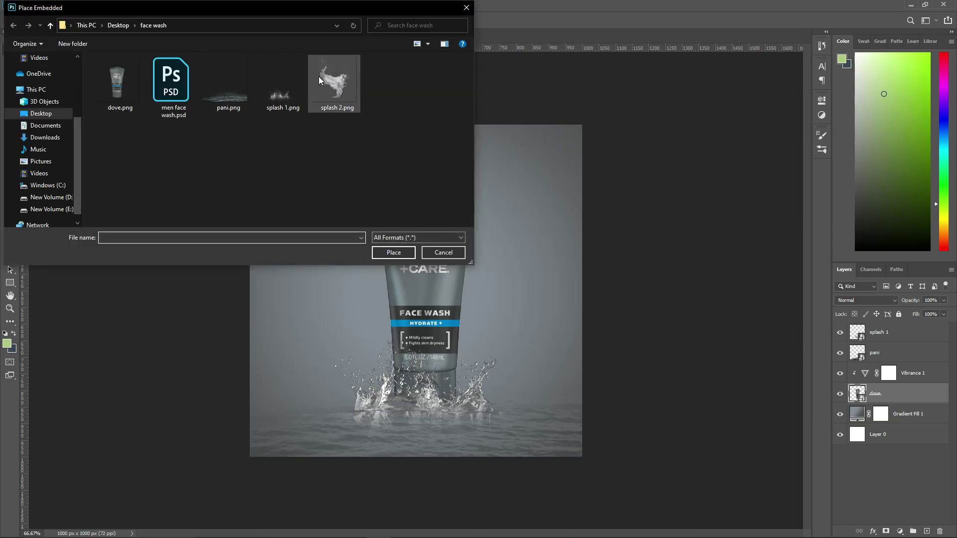
pyautogui.click(326, 79)
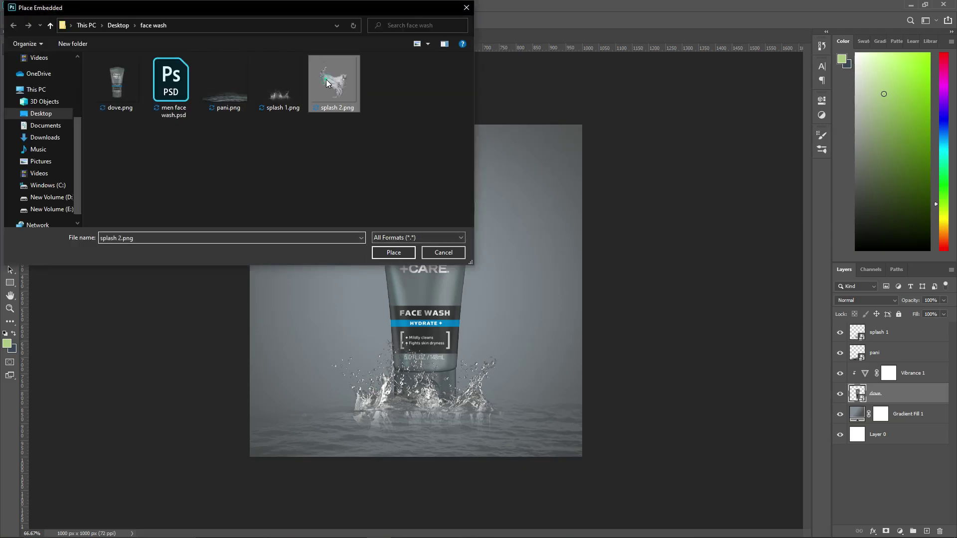
pyautogui.click(383, 253)
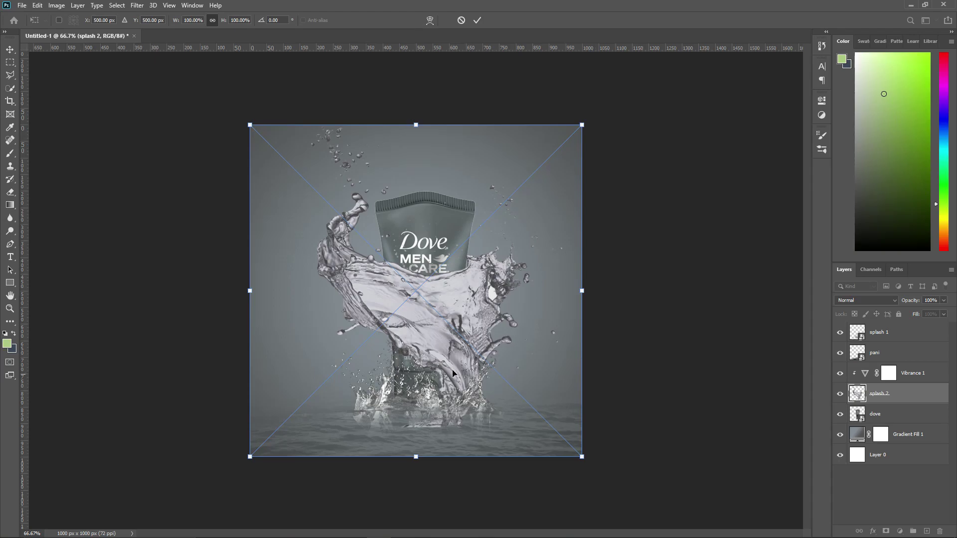
pyautogui.moveTo(429, 344); pyautogui.dragTo(454, 328)
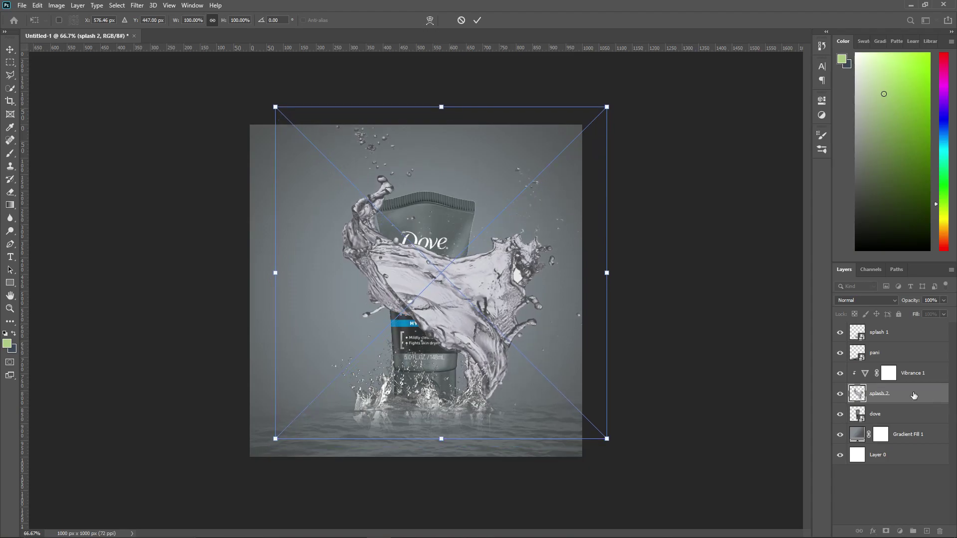
pyautogui.press('Return')
pyautogui.moveTo(908, 396); pyautogui.dragTo(908, 426)
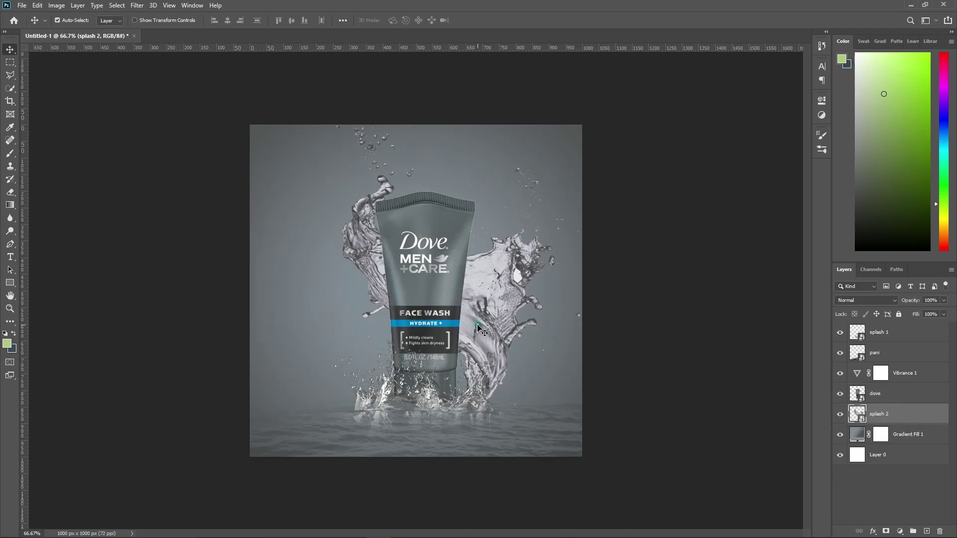
pyautogui.moveTo(475, 325); pyautogui.dragTo(475, 328)
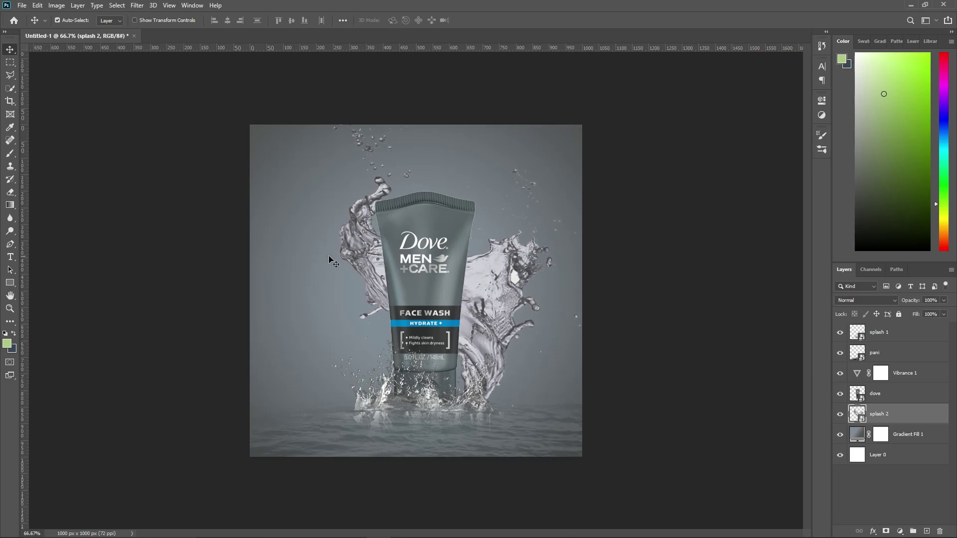
pyautogui.click(420, 243)
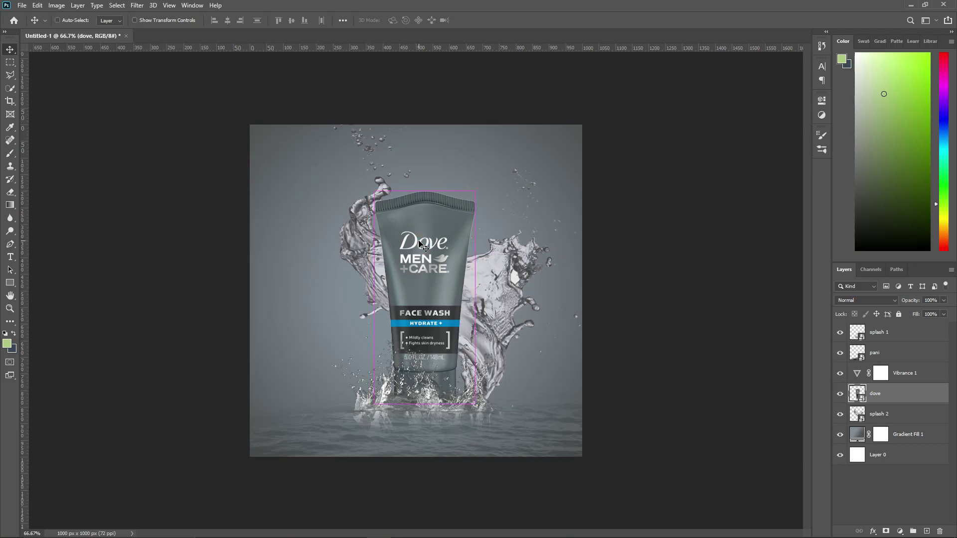
# Try squashing the Dove tube's height, then undo it and commit the tube unchanged.
pyautogui.hotkey('ctrl', 't')
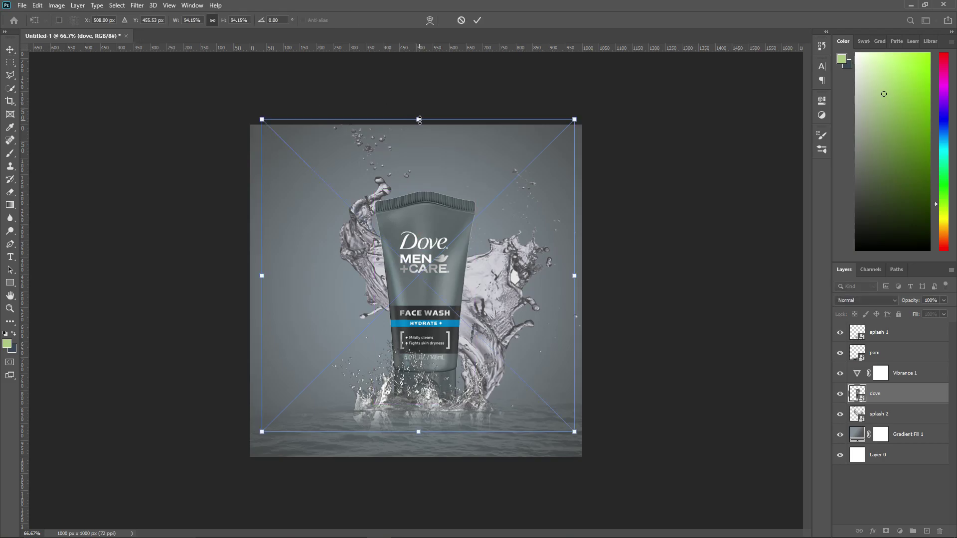
pyautogui.moveTo(421, 119); pyautogui.dragTo(420, 137)
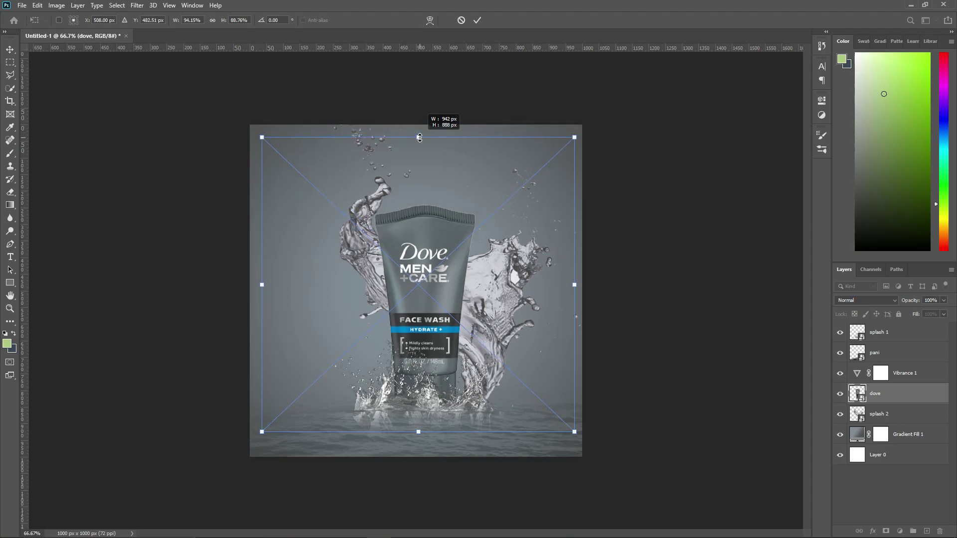
pyautogui.hotkey('ctrl', 'z')
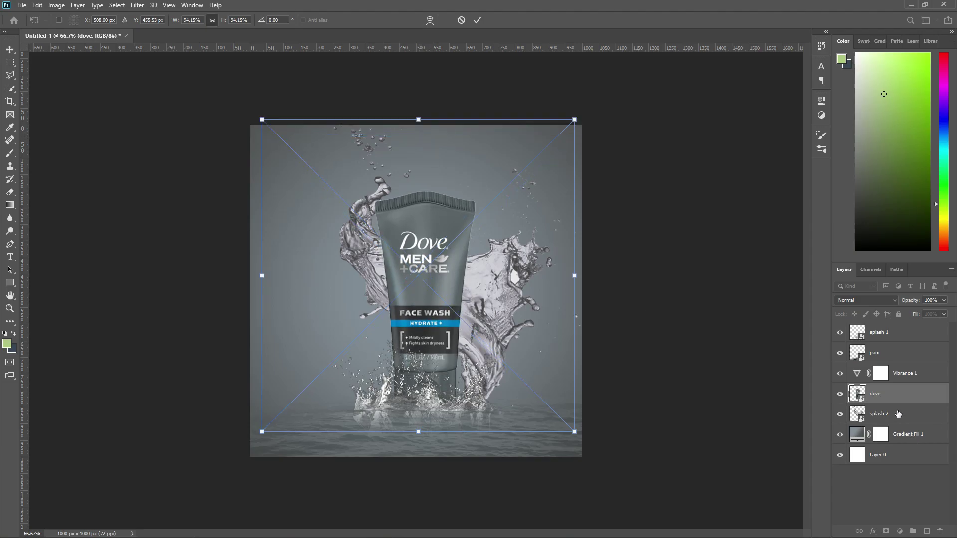
pyautogui.press('Return')
# Stretch splash 2 to about 108.40% width and 95.10% height, then nudge it left.
pyautogui.click(895, 414)
pyautogui.hotkey('ctrl', 't')
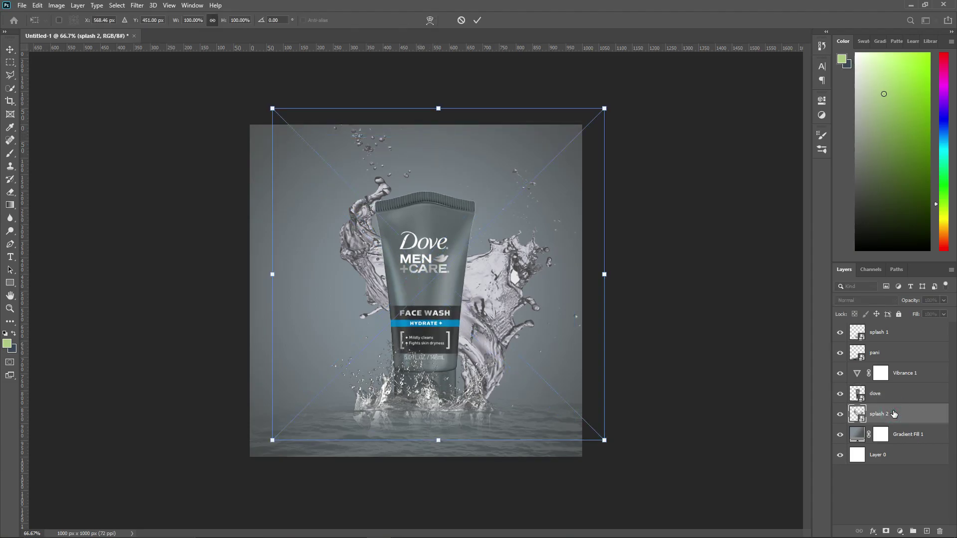
pyautogui.moveTo(439, 113); pyautogui.dragTo(439, 125)
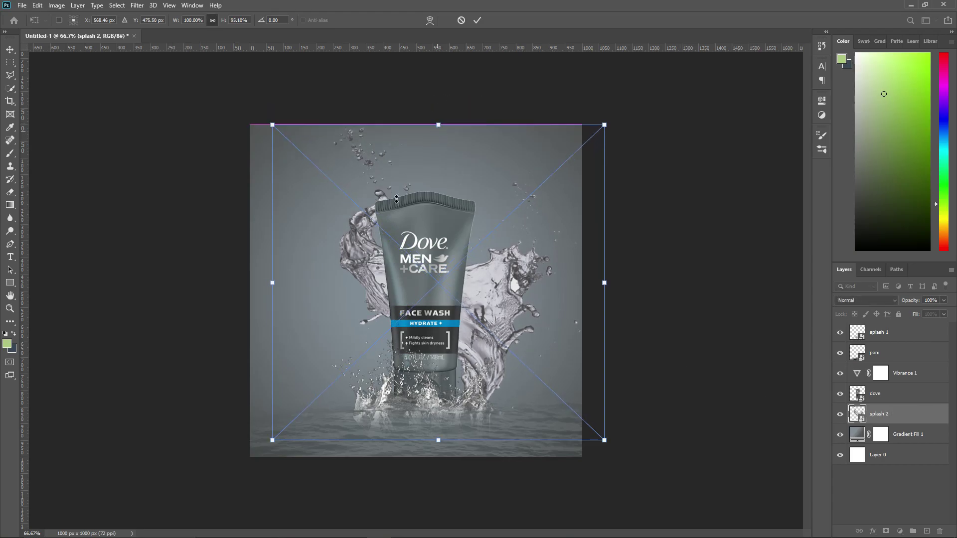
pyautogui.moveTo(272, 282); pyautogui.dragTo(244, 283)
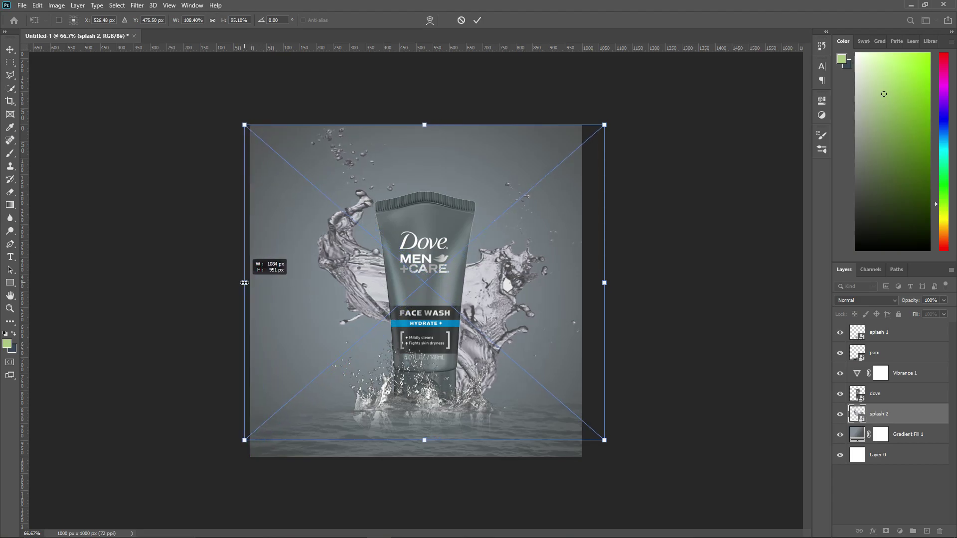
pyautogui.moveTo(244, 283); pyautogui.dragTo(245, 282)
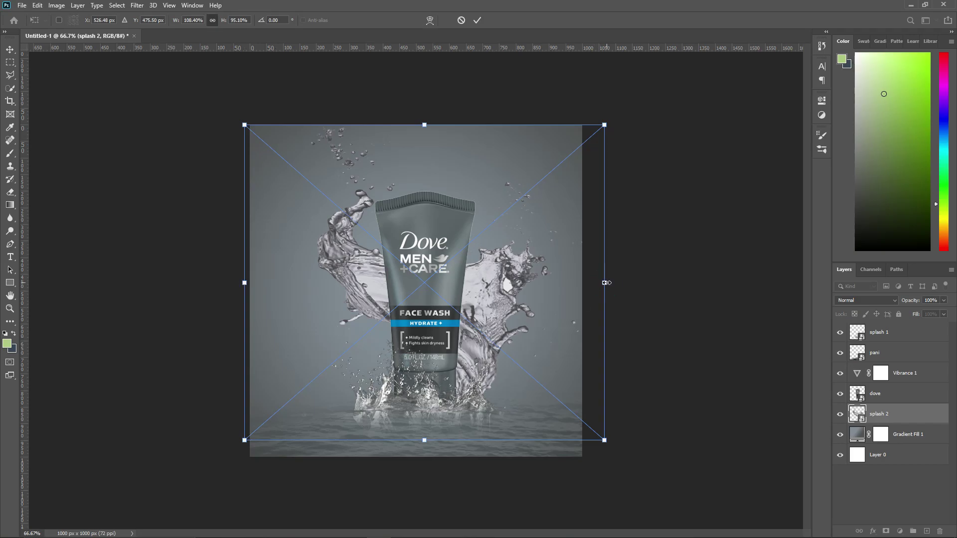
pyautogui.moveTo(606, 282); pyautogui.dragTo(604, 283)
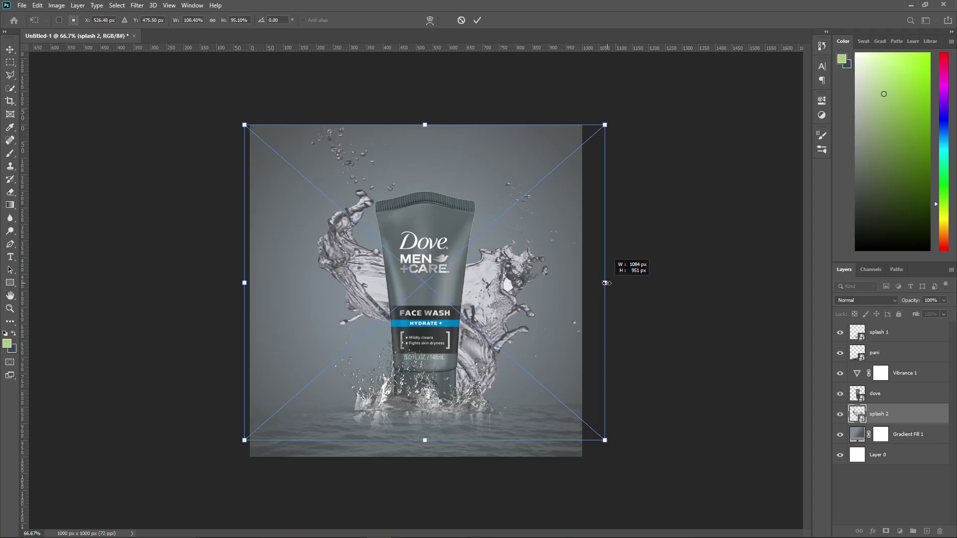
pyautogui.click(477, 20)
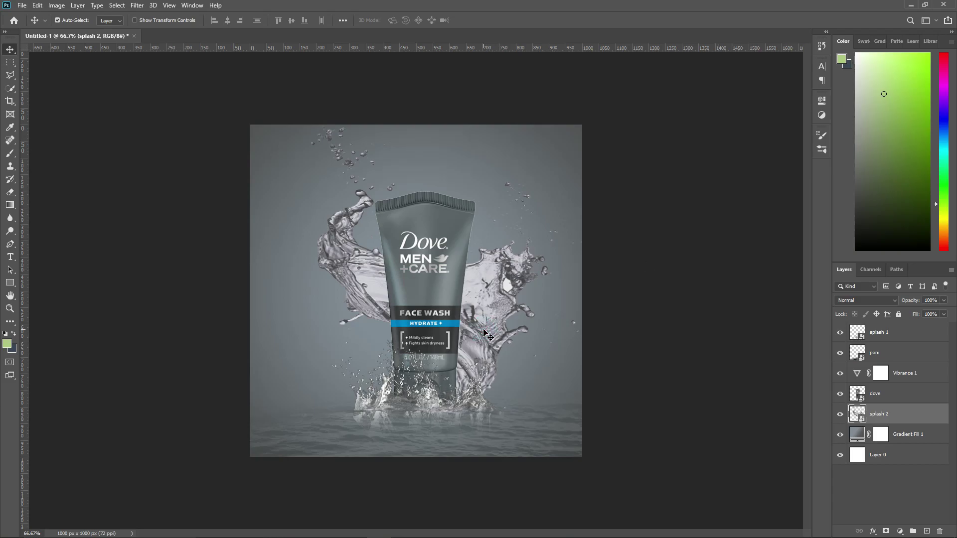
pyautogui.press('Left')
pyautogui.press('Left')
pyautogui.press('Left')
pyautogui.press('Left')
pyautogui.press('Left')
pyautogui.press('Left')
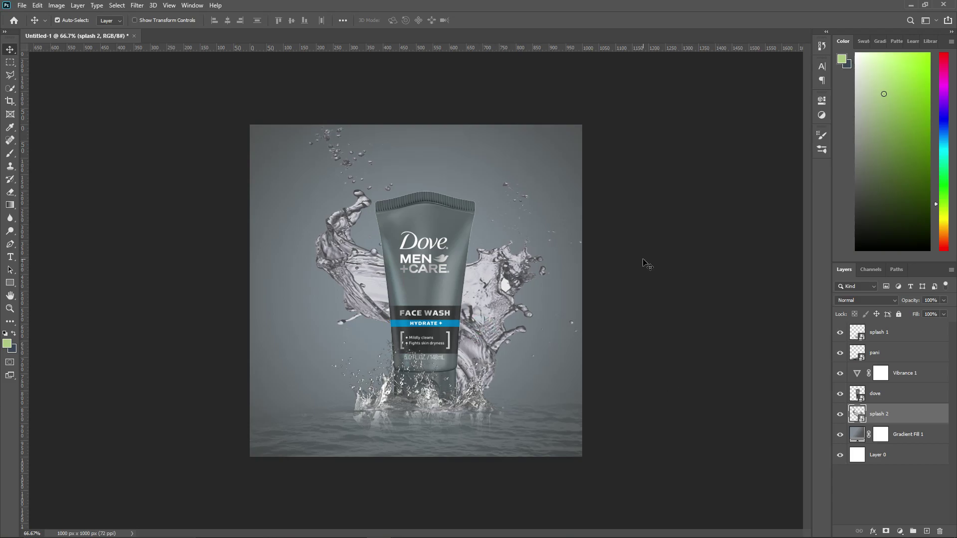
pyautogui.click(688, 263)
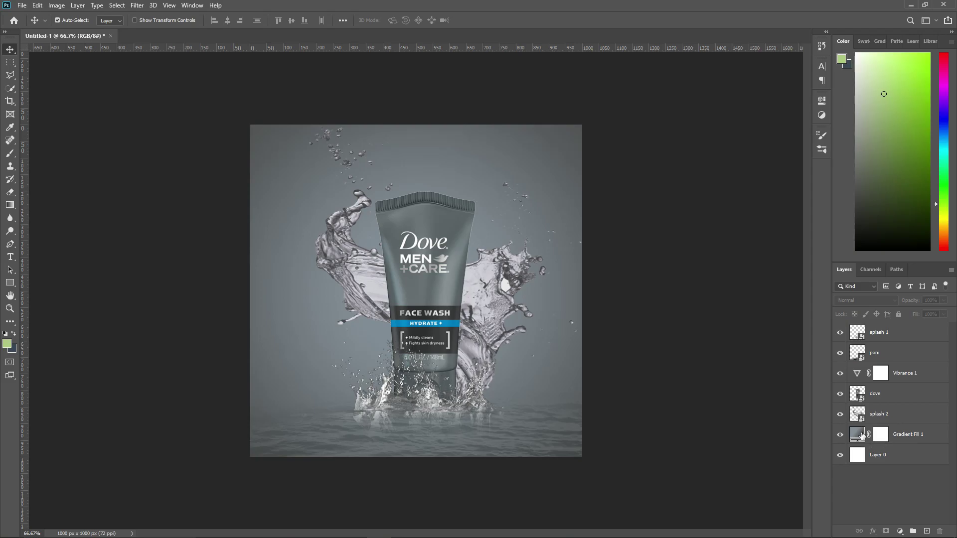
# Set the Gradient Fill 1 end stop to a dark gray in the Gradient Editor.
pyautogui.doubleClick(861, 435)
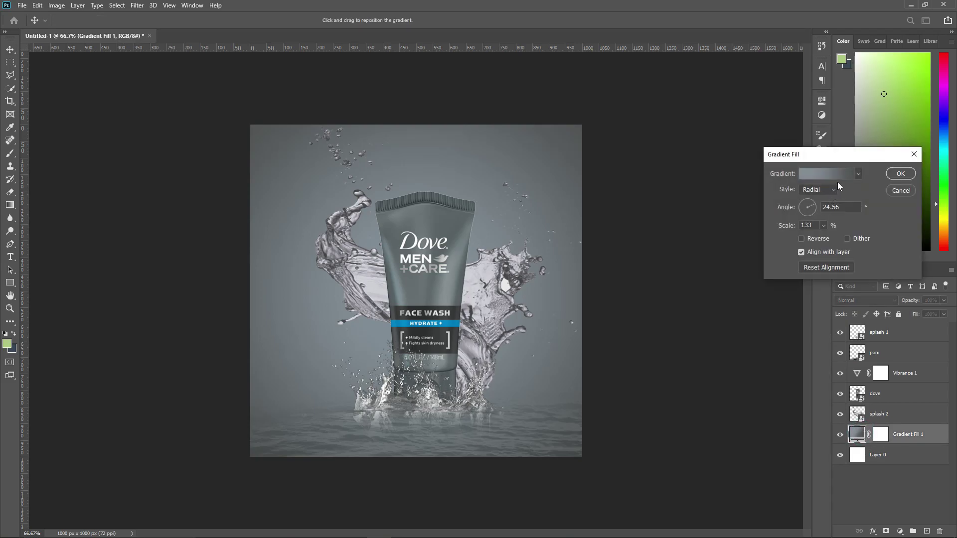
pyautogui.click(834, 175)
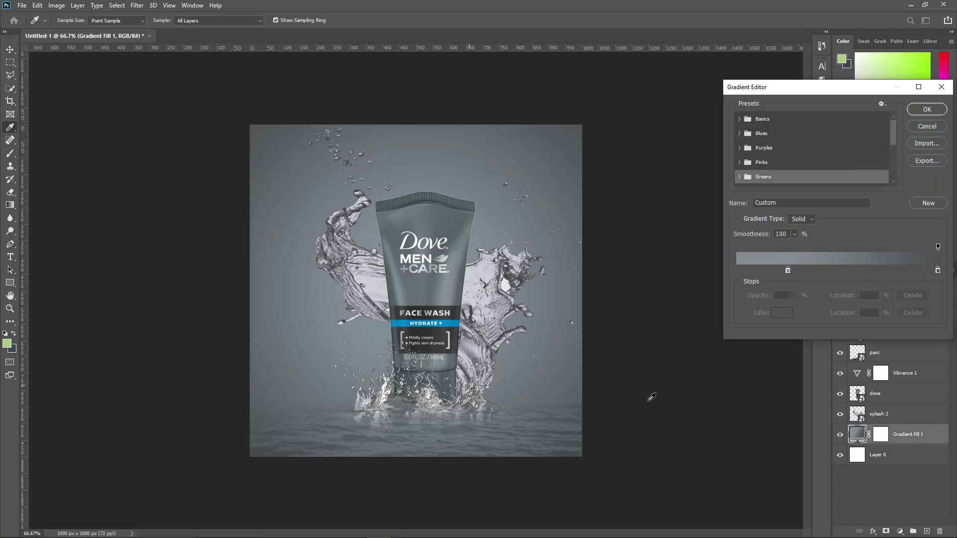
pyautogui.doubleClick(938, 271)
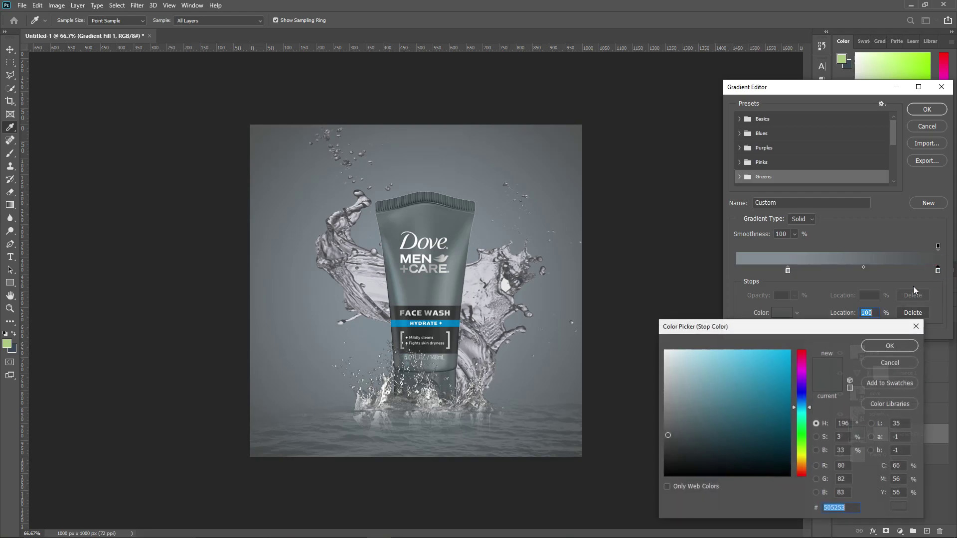
pyautogui.moveTo(459, 303); pyautogui.dragTo(466, 260)
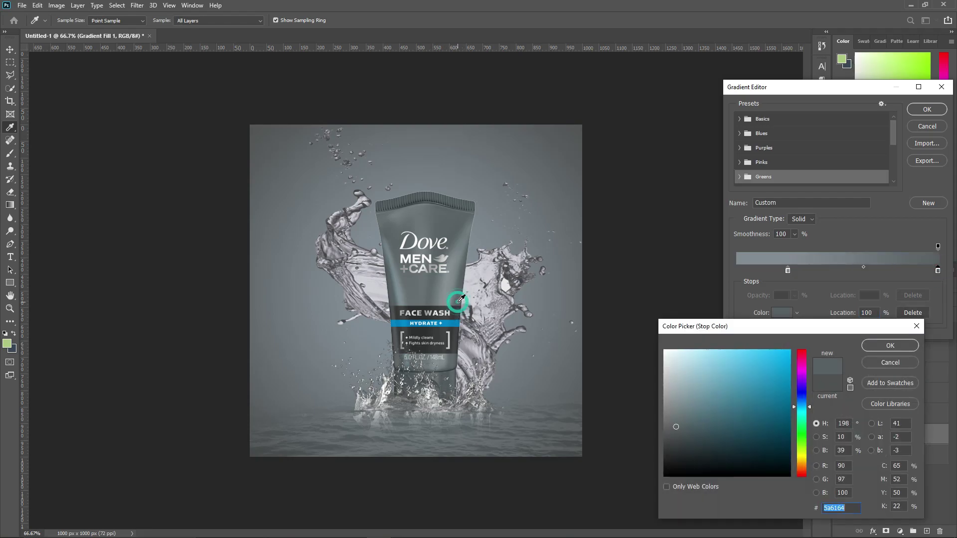
pyautogui.click(442, 223)
pyautogui.moveTo(447, 288); pyautogui.dragTo(457, 301)
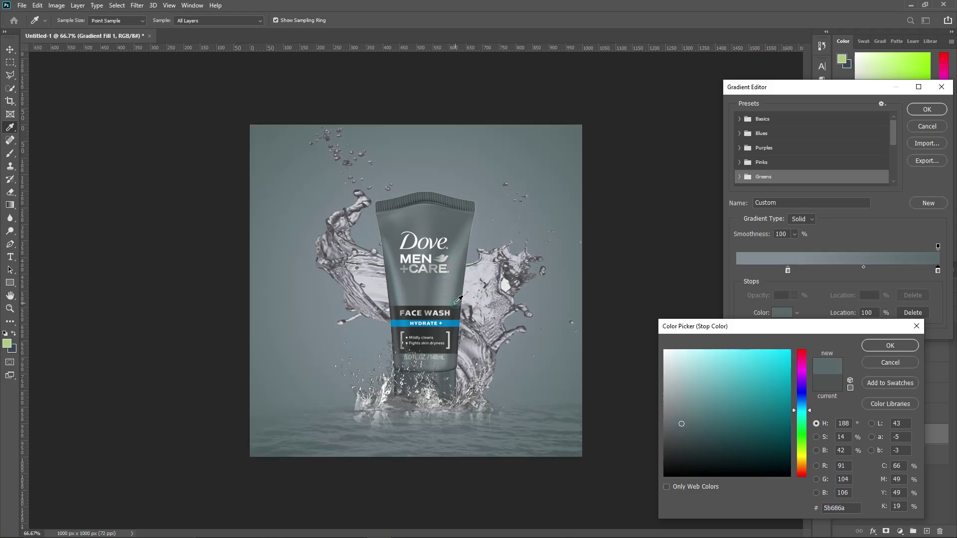
pyautogui.click(460, 302)
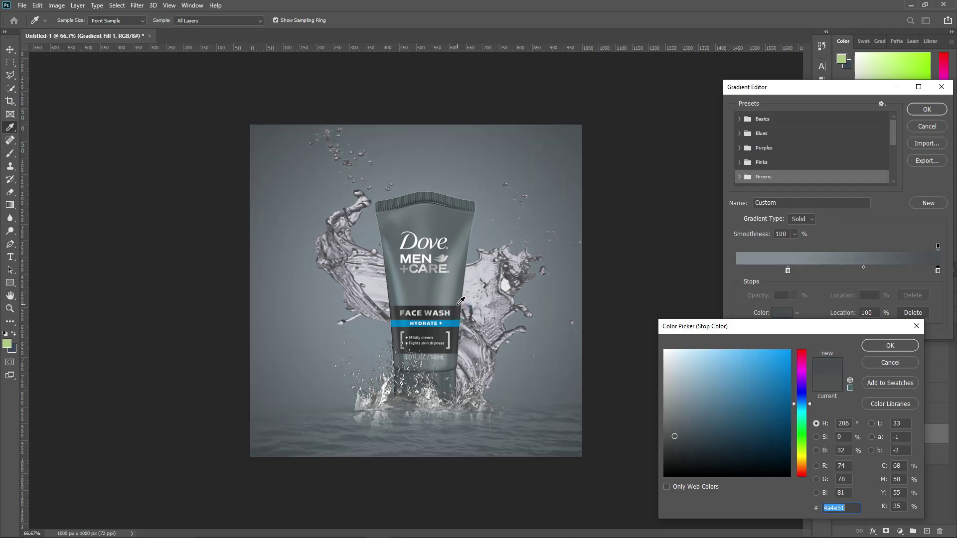
pyautogui.click(458, 300)
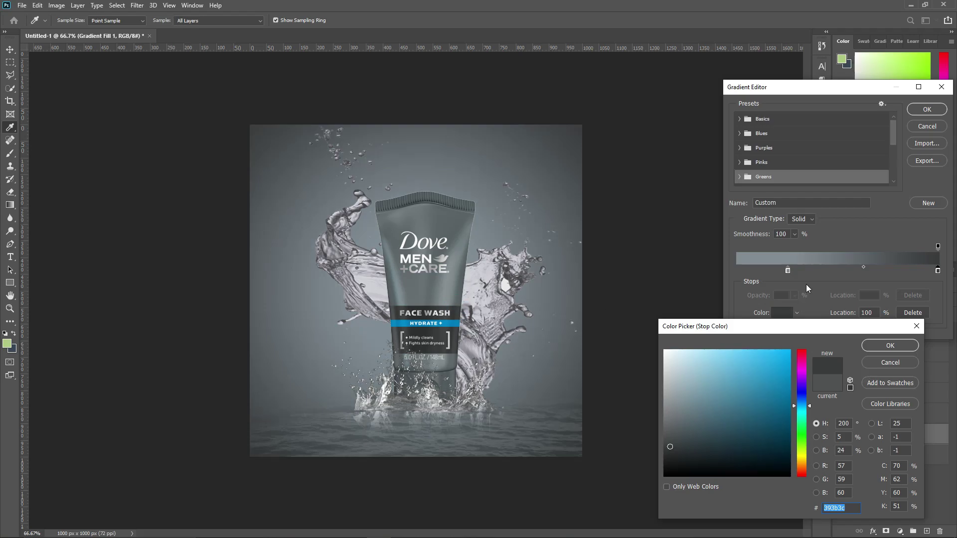
pyautogui.click(890, 345)
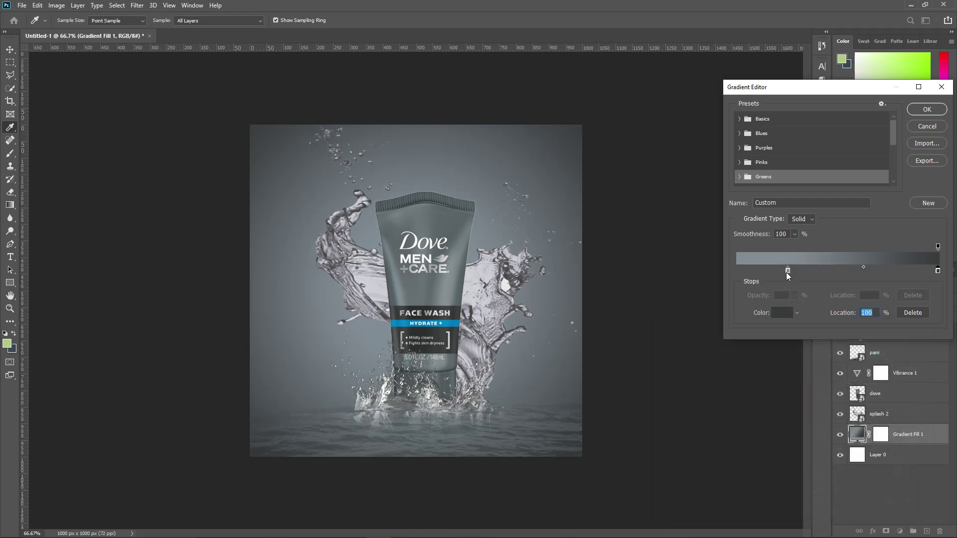
pyautogui.click(774, 255)
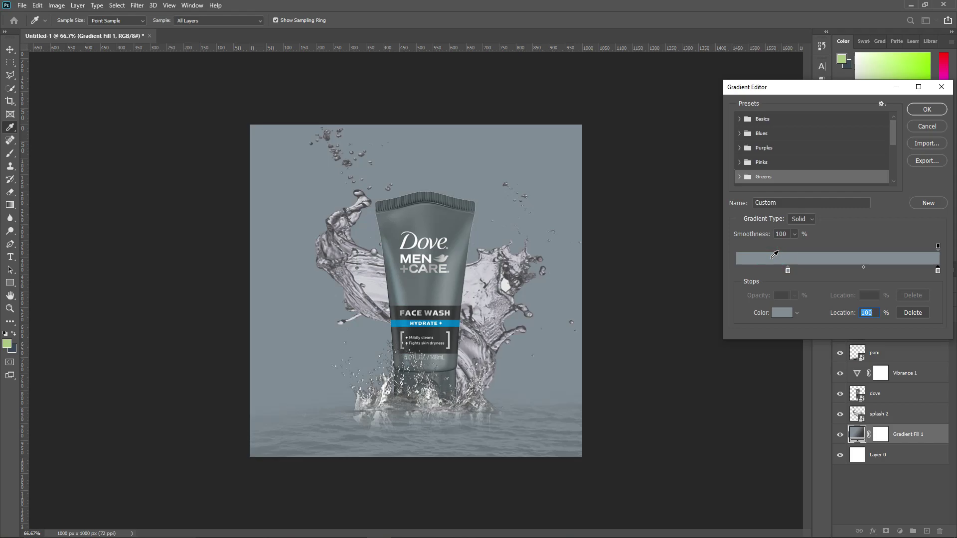
pyautogui.click(774, 255)
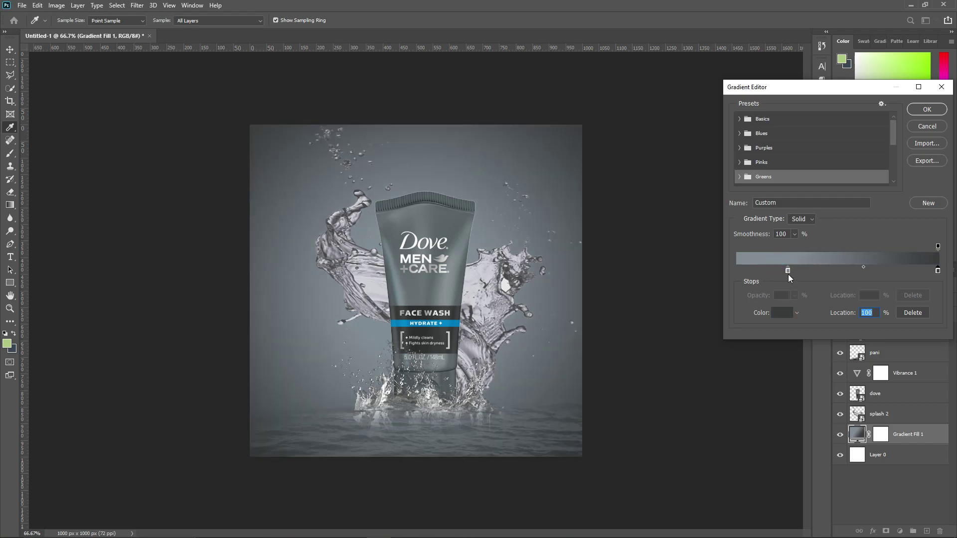
# Give the middle stop a light gray and shift the midpoint toward the light stop.
pyautogui.doubleClick(788, 270)
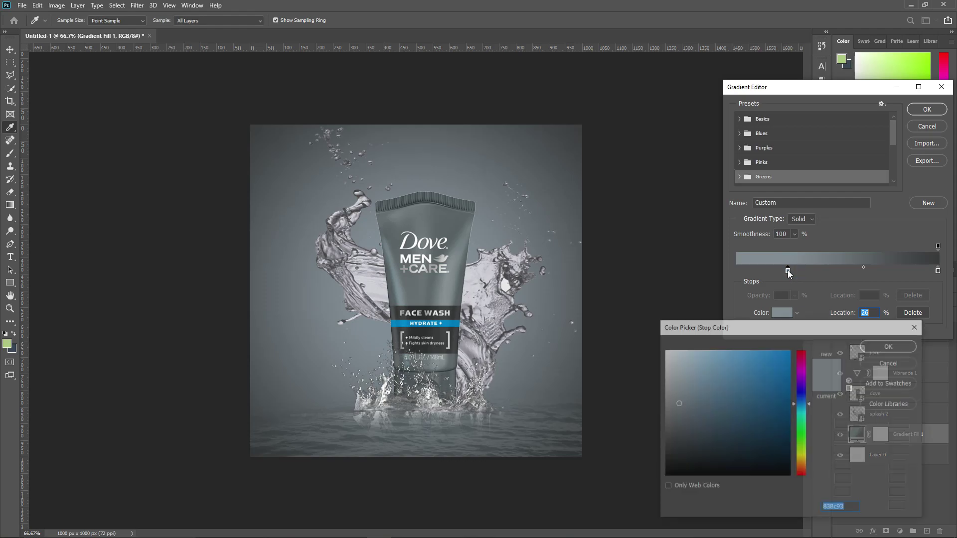
pyautogui.click(669, 389)
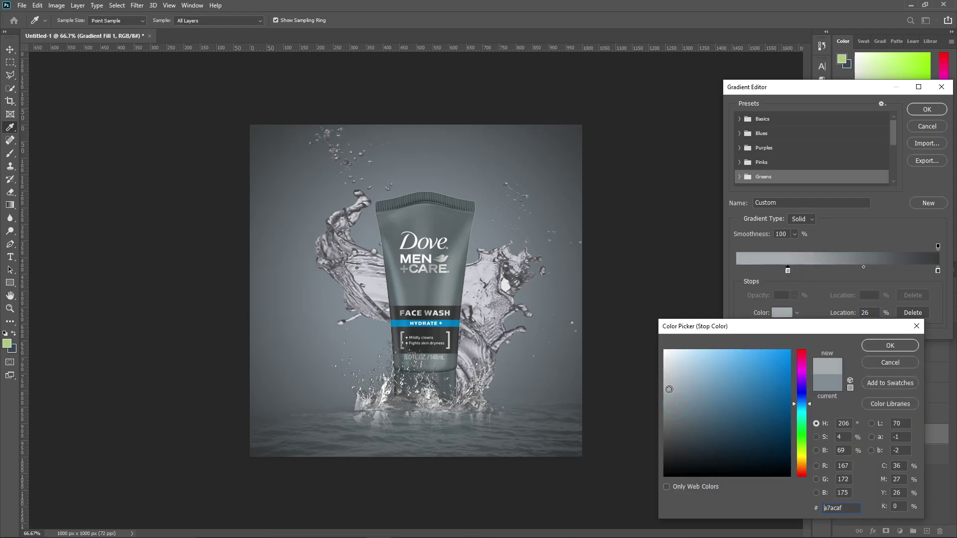
pyautogui.click(671, 394)
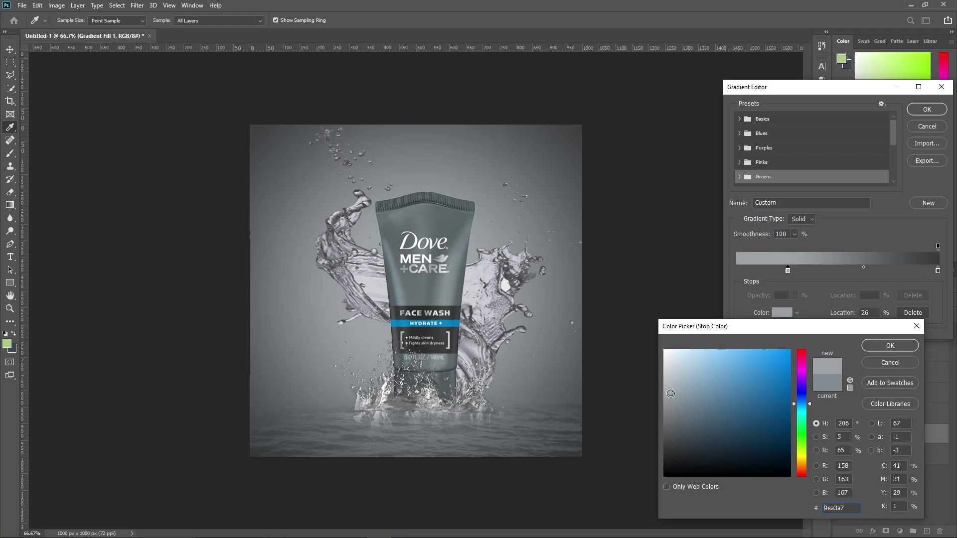
pyautogui.click(905, 349)
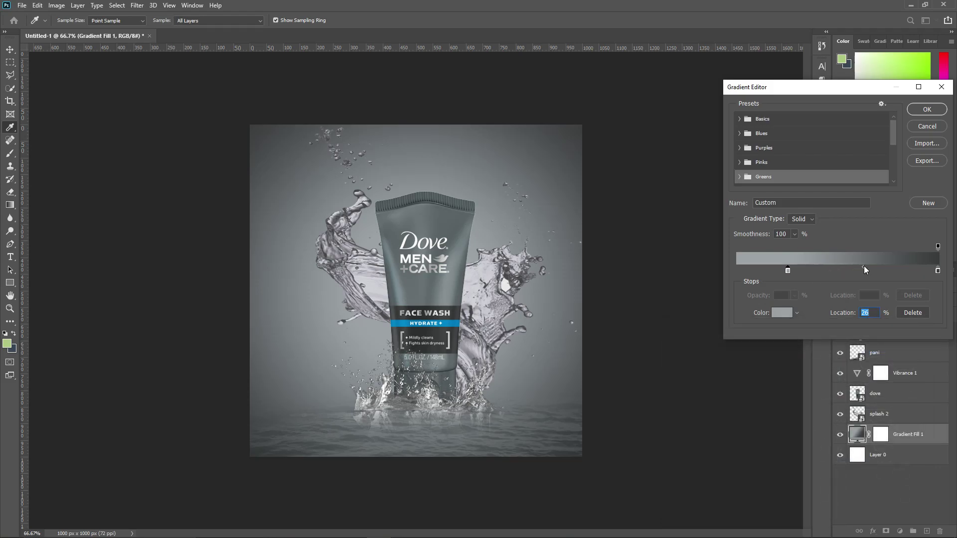
pyautogui.click(863, 267)
pyautogui.moveTo(842, 268); pyautogui.dragTo(823, 268)
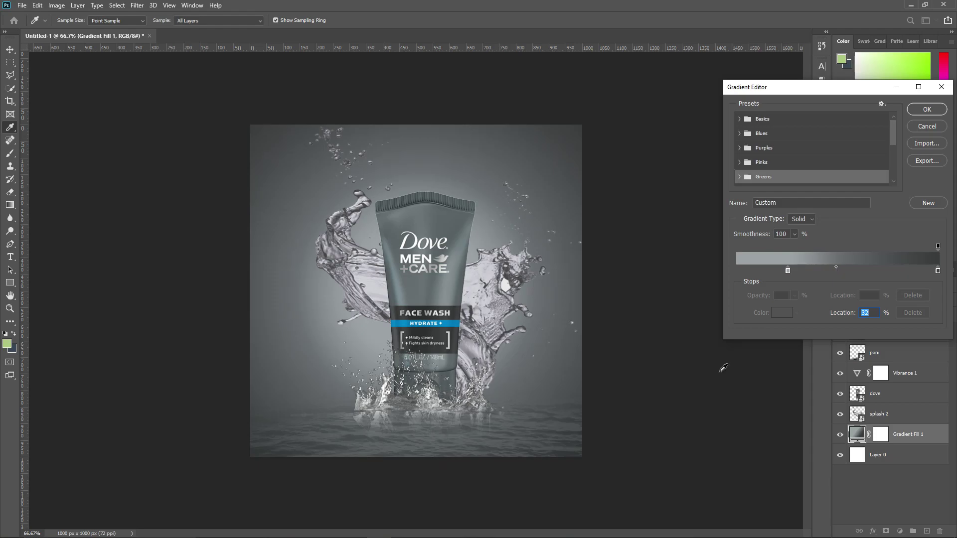
pyautogui.click(927, 109)
# Set the radial gradient angle to 65.89° and apply the fill settings.
pyautogui.click(509, 430)
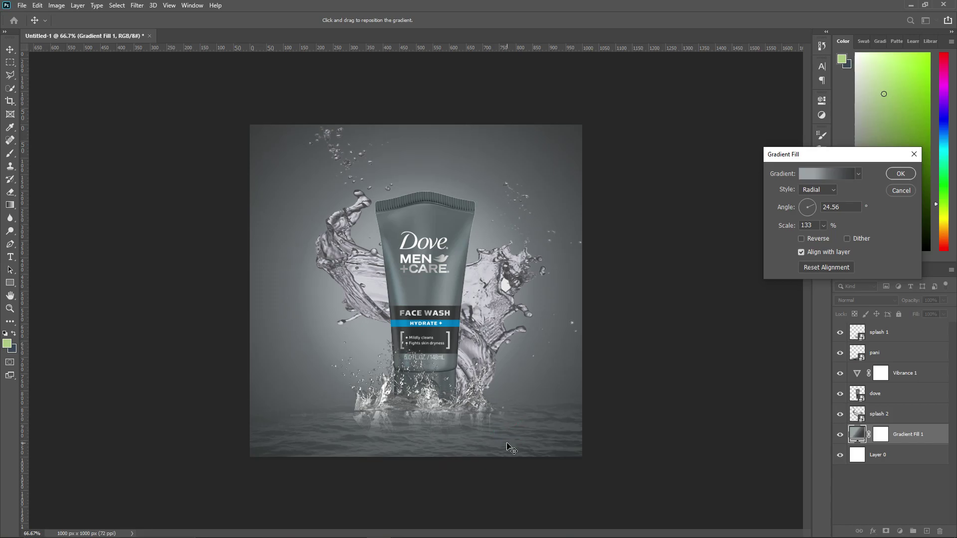
pyautogui.click(814, 206)
pyautogui.click(813, 204)
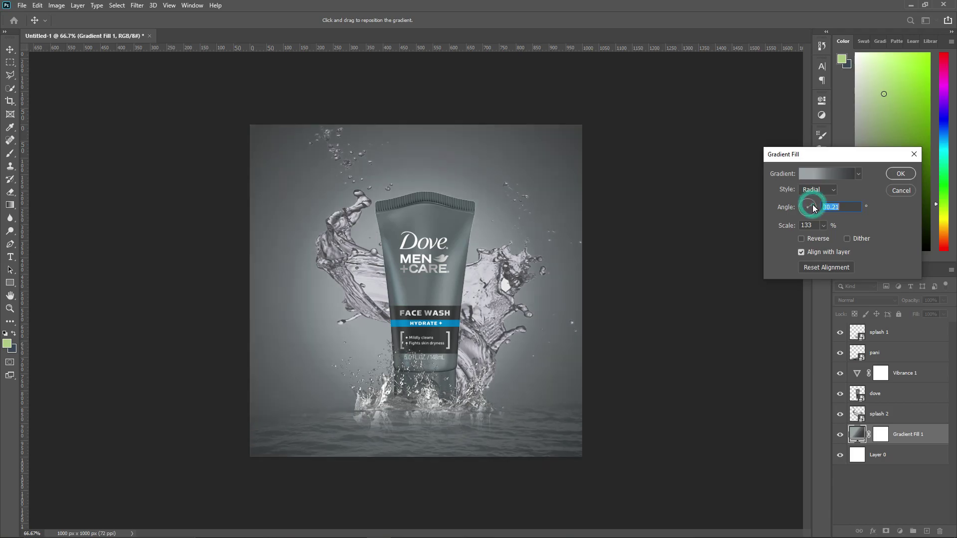
pyautogui.click(812, 205)
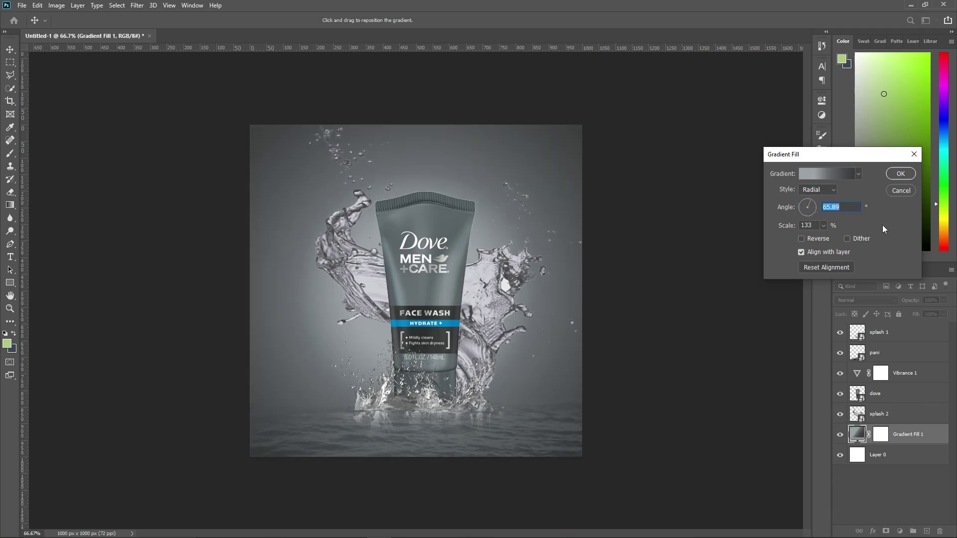
pyautogui.click(901, 174)
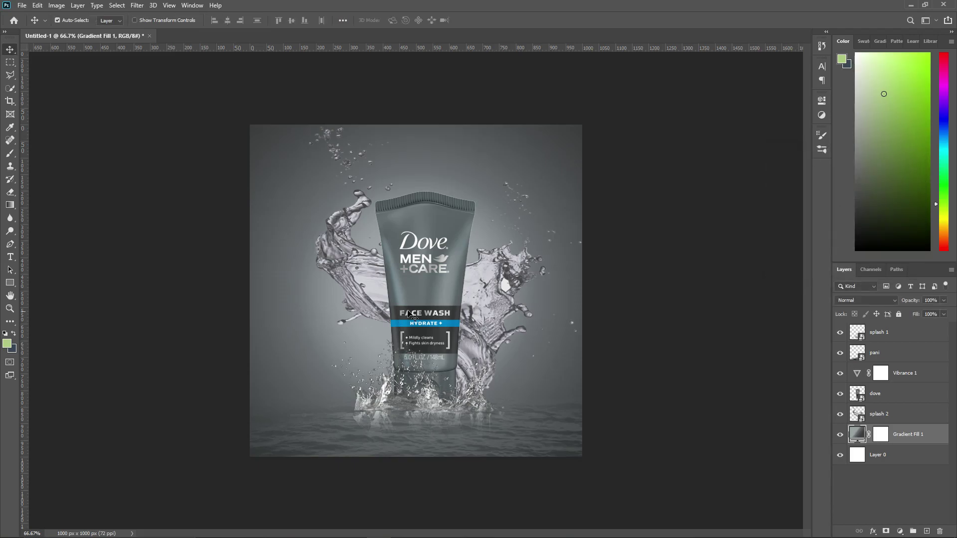
pyautogui.click(436, 285)
# Enlarge the Dove bottle to about 99.10%, nudge it right, commit, and drop it slightly lower.
pyautogui.hotkey('ctrl', 't')
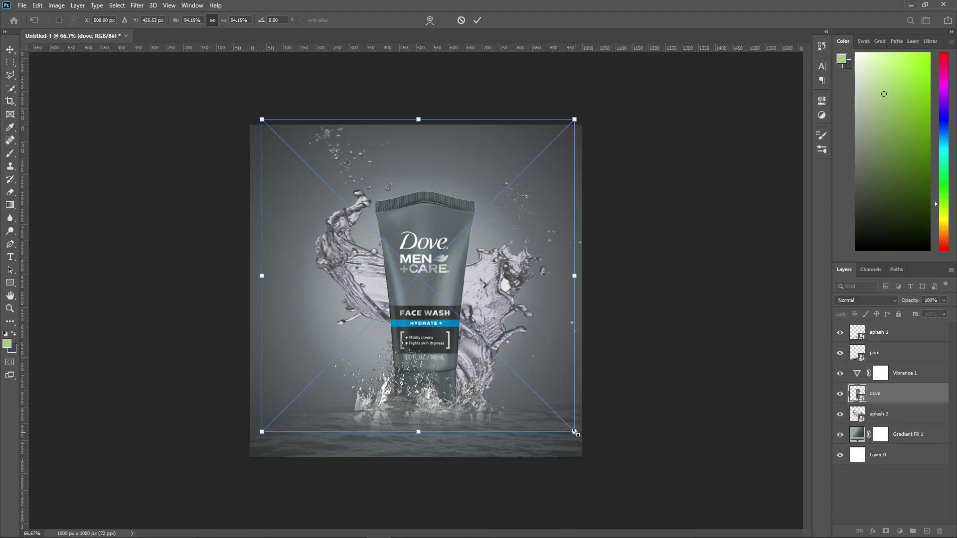
pyautogui.moveTo(575, 433); pyautogui.dragTo(583, 442)
pyautogui.press('Up')
pyautogui.press('Up')
pyautogui.press('Up')
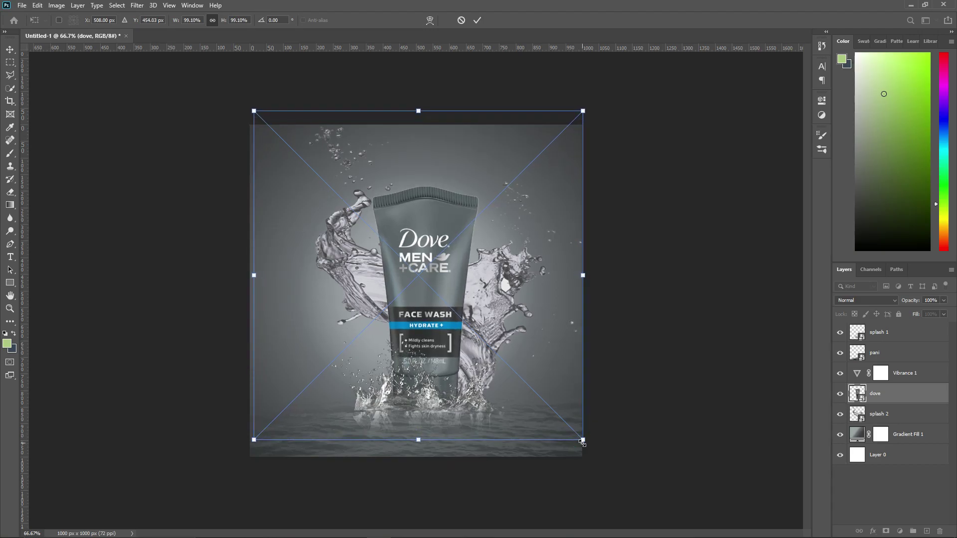
pyautogui.press('Up')
pyautogui.press('Up')
pyautogui.press('Up')
pyautogui.press('Up')
pyautogui.press('Up')
pyautogui.press('Up')
pyautogui.press('Up')
pyautogui.press('Up')
pyautogui.press('Up')
pyautogui.press('Down')
pyautogui.press('Down')
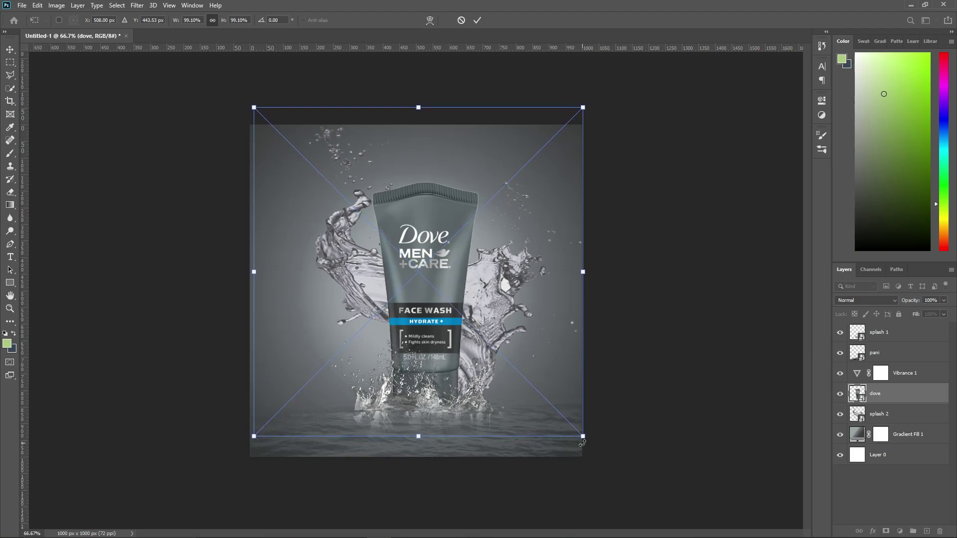
pyautogui.press('Down')
pyautogui.press('Down')
pyautogui.press('Down')
pyautogui.press('Down')
pyautogui.press('Down')
pyautogui.press('Down')
pyautogui.press('Down')
pyautogui.press('Right')
pyautogui.press('Right')
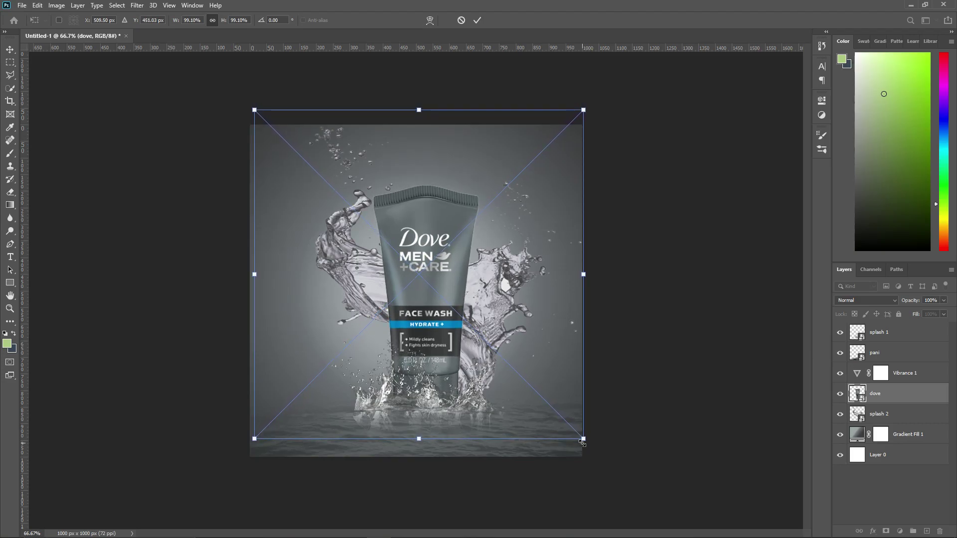
pyautogui.press('Right')
pyautogui.press('Right')
pyautogui.press('Right')
pyautogui.press('Right')
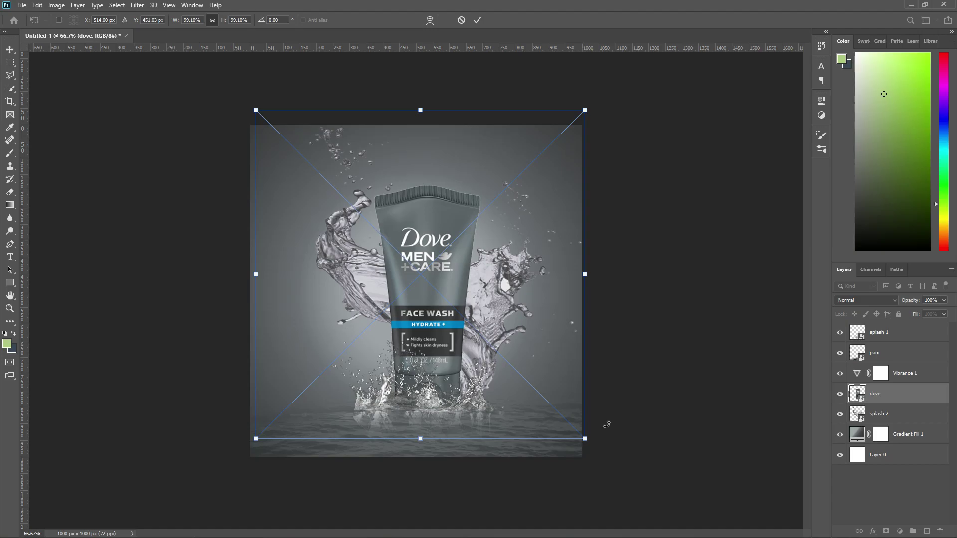
pyautogui.click(477, 20)
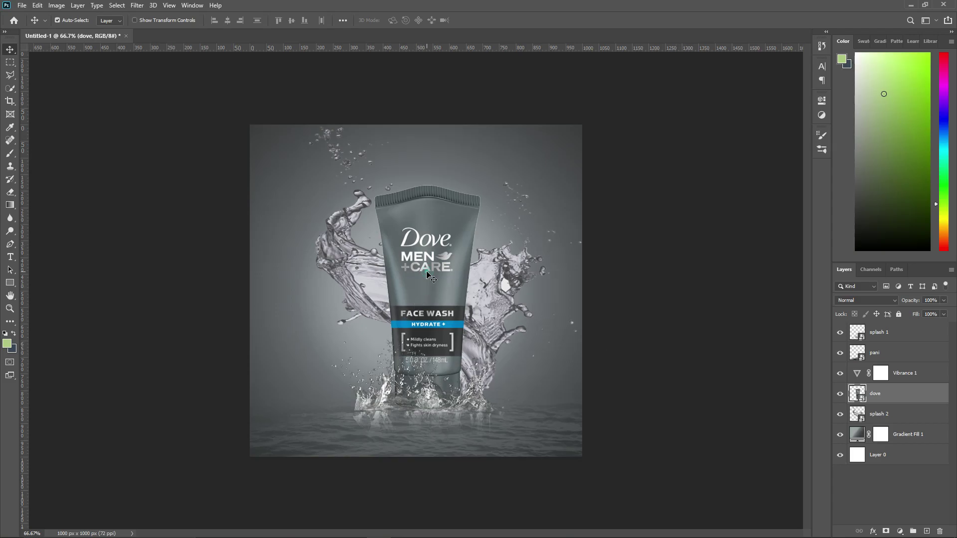
pyautogui.moveTo(426, 270); pyautogui.dragTo(427, 272)
# Nudge the bottle back up, then set the pani layer to Overlay at 26% opacity.
pyautogui.press('Up')
pyautogui.press('Up')
pyautogui.click(737, 376)
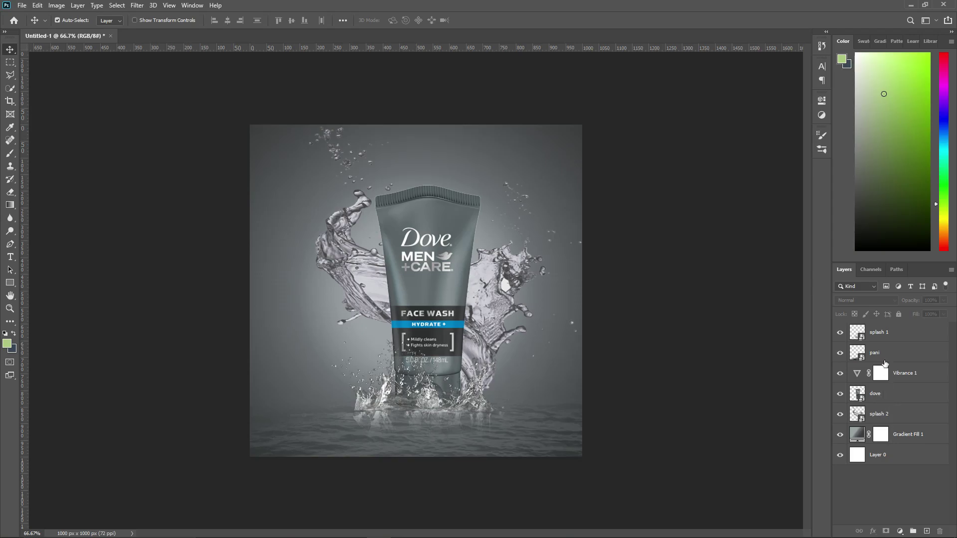
pyautogui.click(891, 352)
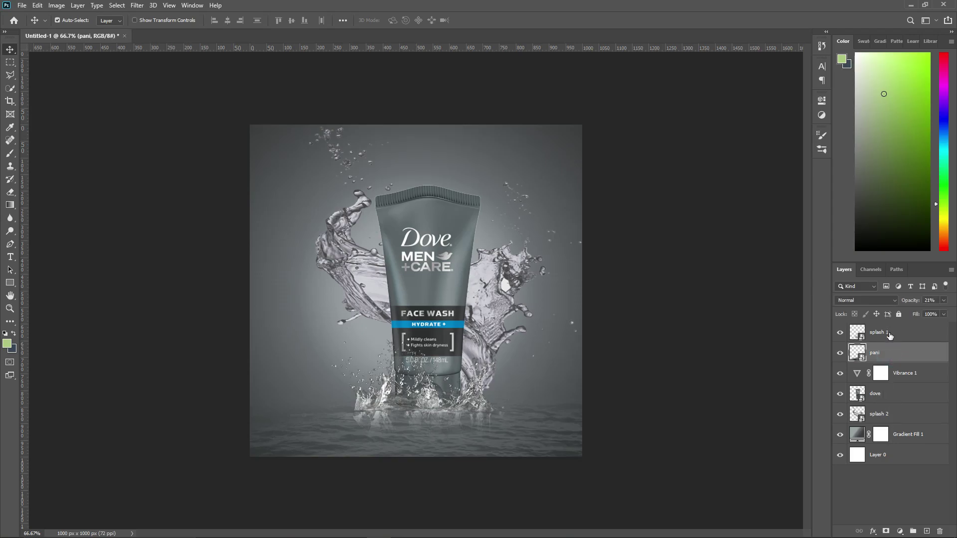
pyautogui.click(896, 418)
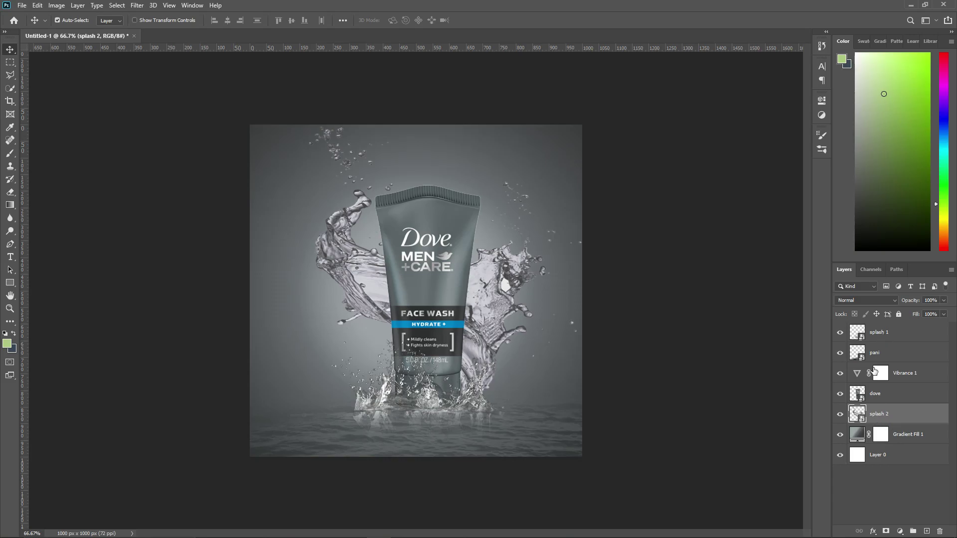
pyautogui.click(874, 351)
pyautogui.click(944, 300)
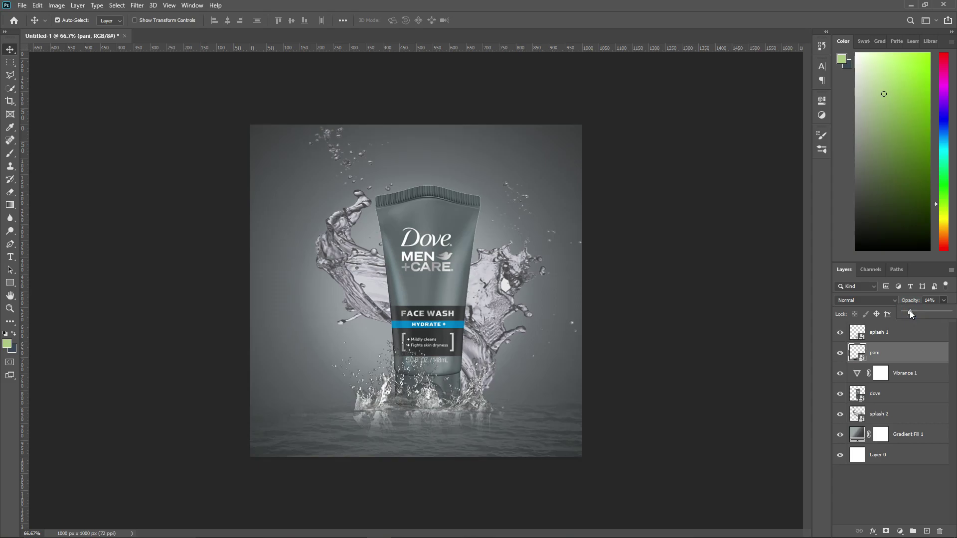
pyautogui.moveTo(910, 310); pyautogui.dragTo(916, 311)
pyautogui.moveTo(915, 312); pyautogui.dragTo(916, 312)
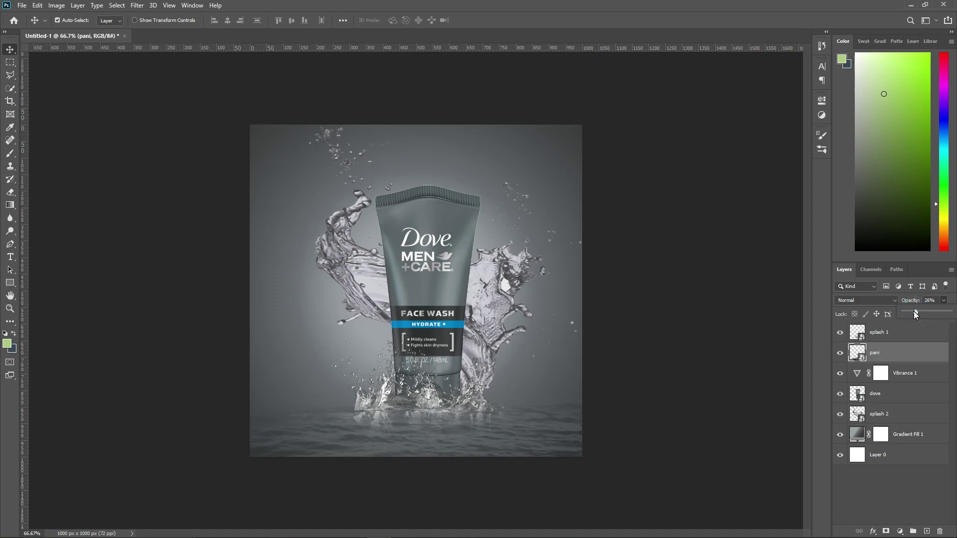
pyautogui.click(885, 302)
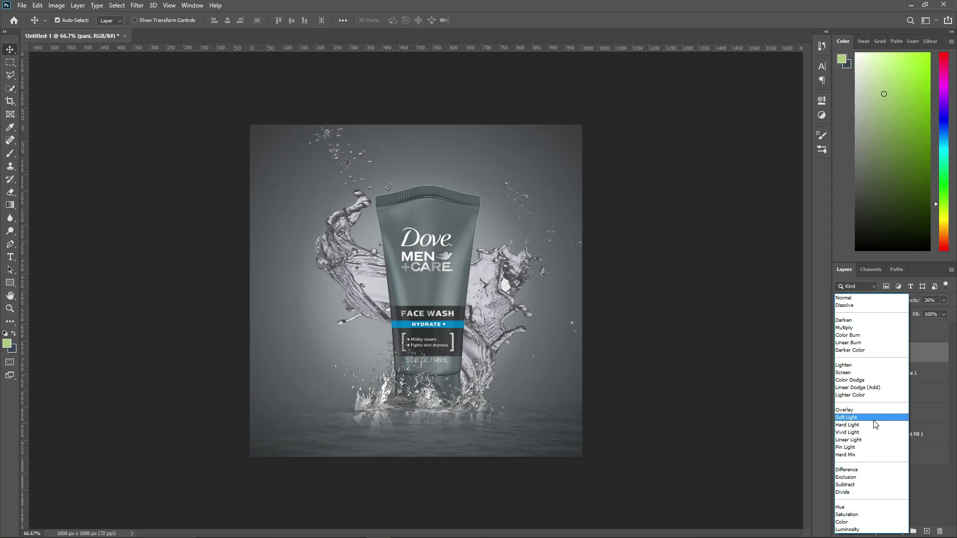
pyautogui.click(872, 410)
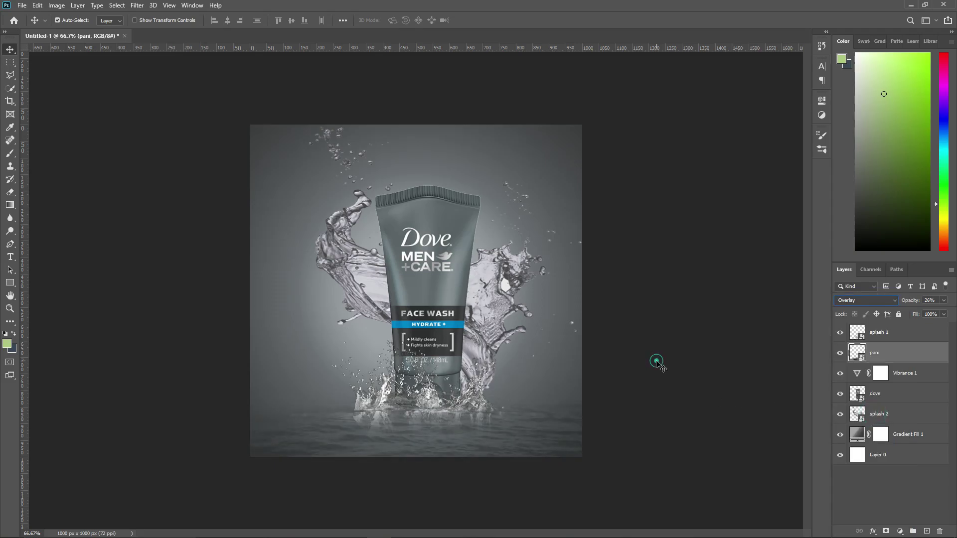
pyautogui.click(656, 361)
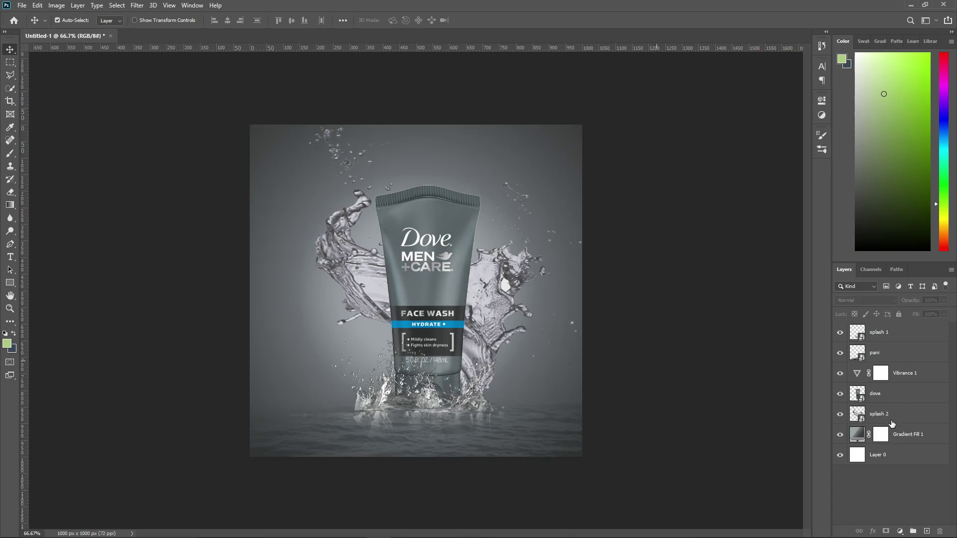
# Add a Brightness/Contrast layer above dove with brightness -1, clipped to the dove layer.
pyautogui.click(885, 395)
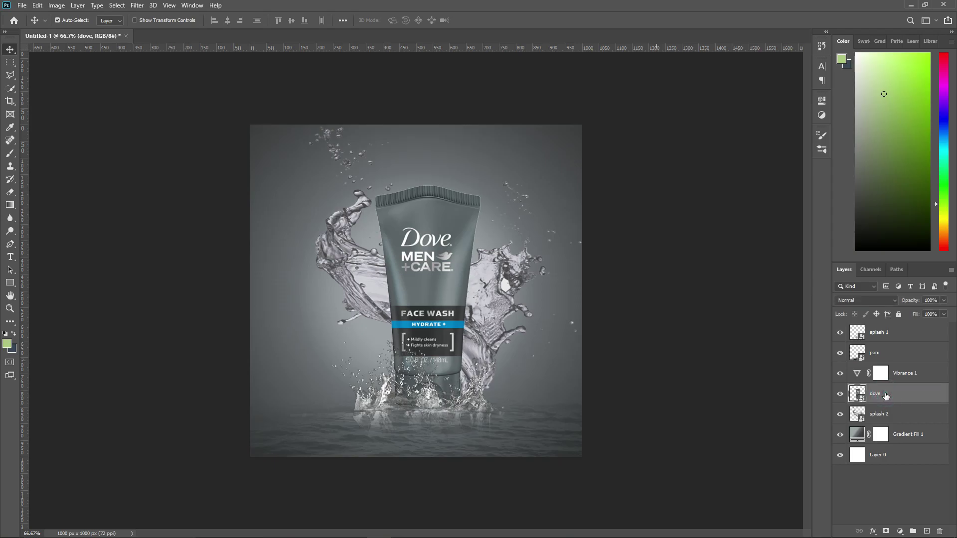
pyautogui.rightClick(906, 373)
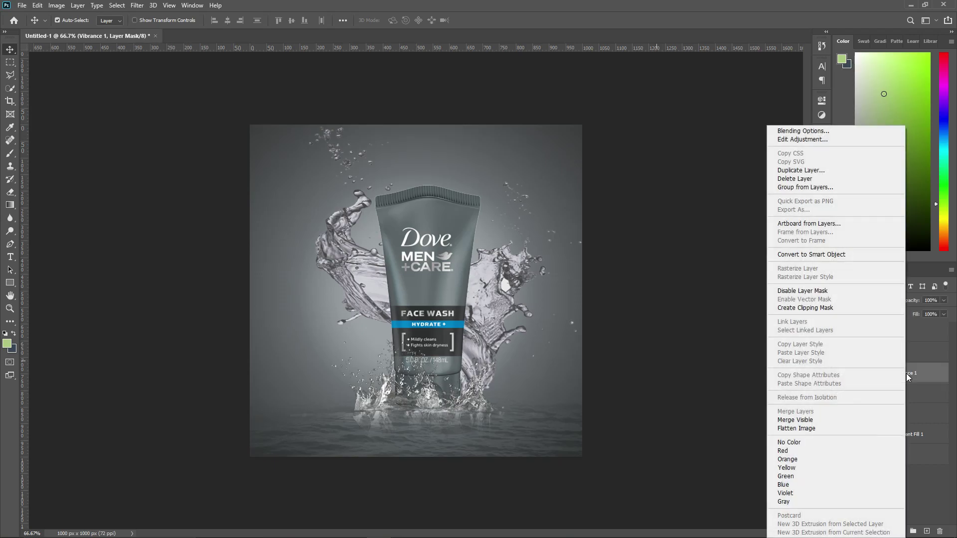
pyautogui.click(824, 309)
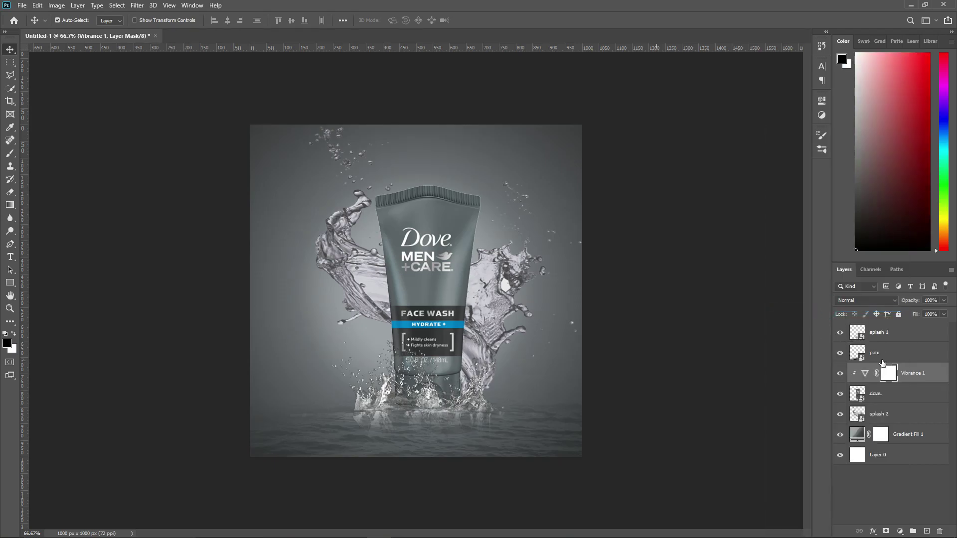
pyautogui.click(897, 394)
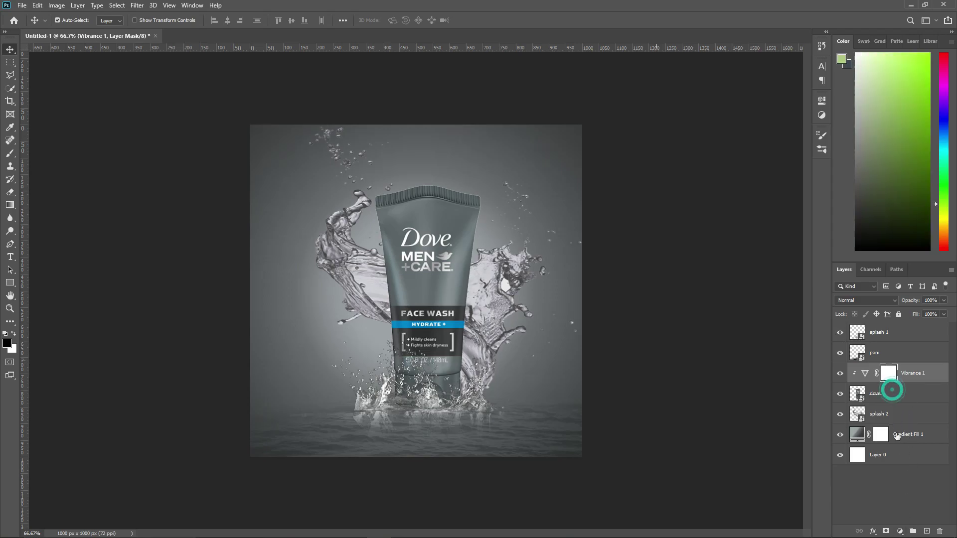
pyautogui.click(900, 531)
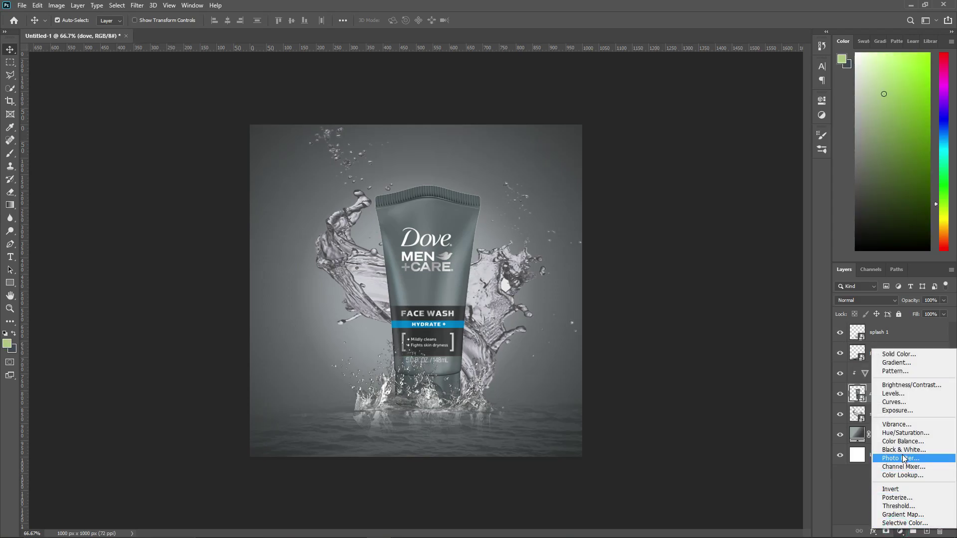
pyautogui.click(905, 386)
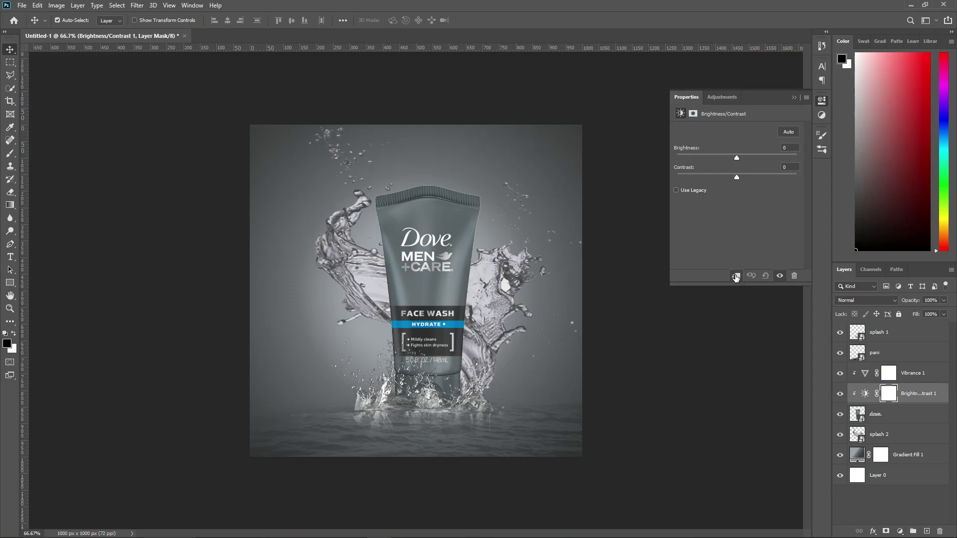
pyautogui.click(736, 276)
pyautogui.click(736, 158)
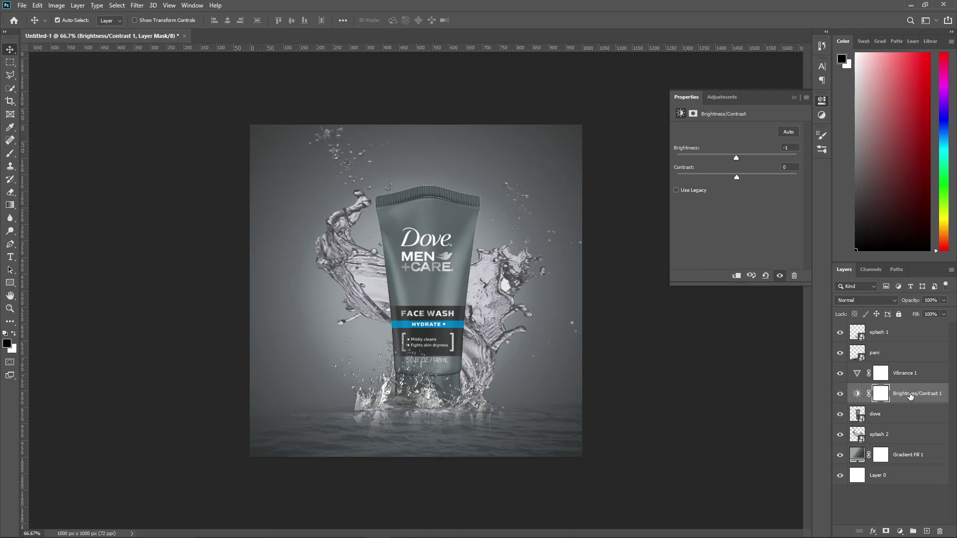
pyautogui.rightClick(910, 396)
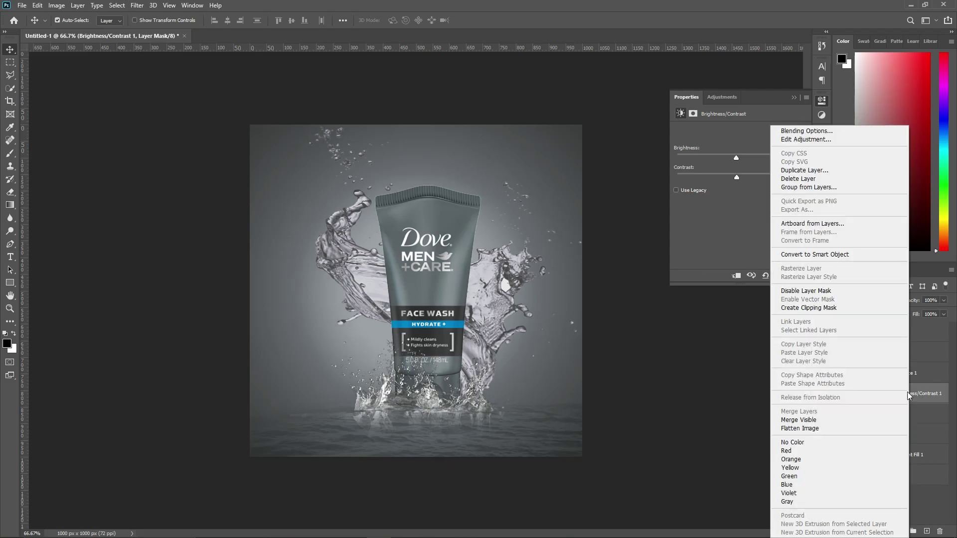
pyautogui.click(806, 310)
# Clip Vibrance 1 to dove and set vibrance -14 and saturation -4.
pyautogui.rightClick(913, 376)
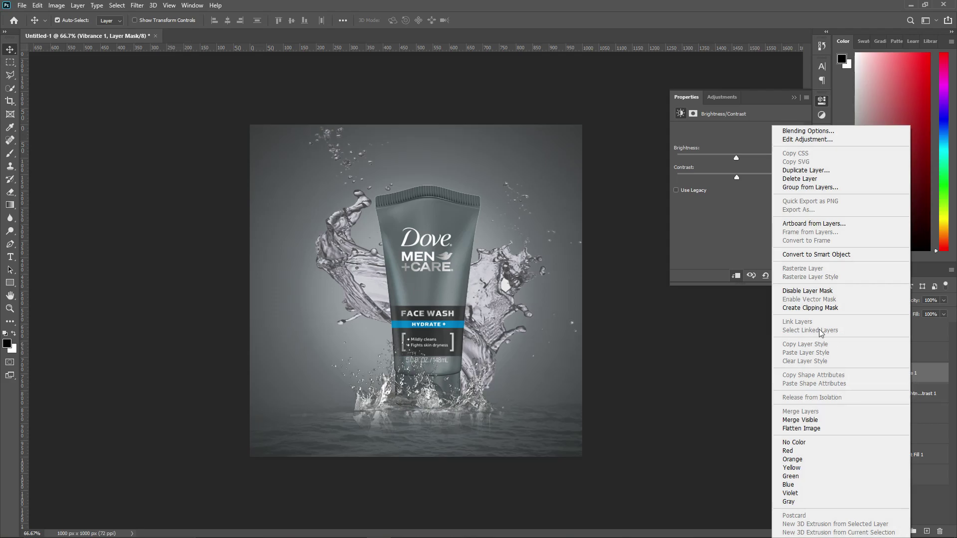
pyautogui.click(807, 308)
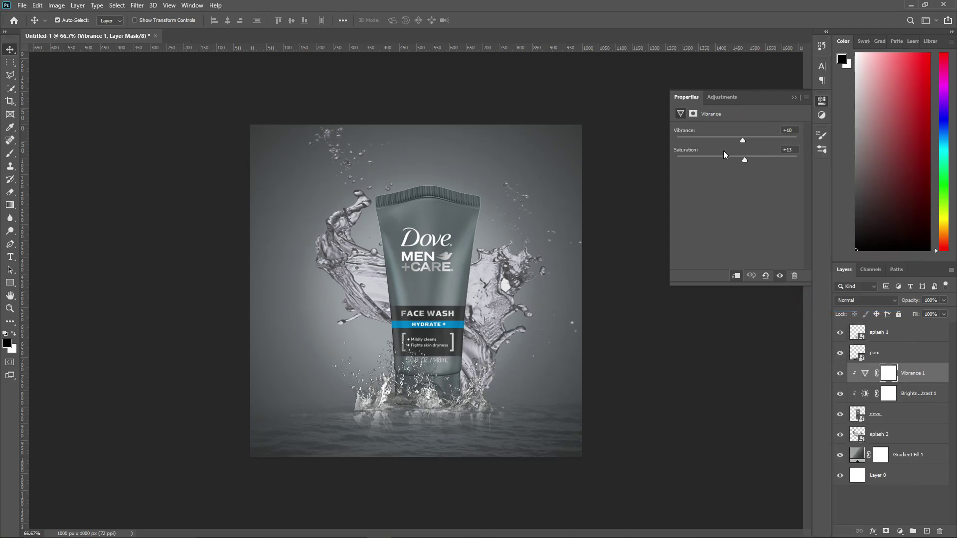
pyautogui.moveTo(743, 144); pyautogui.dragTo(729, 145)
pyautogui.moveTo(744, 159); pyautogui.dragTo(739, 164)
pyautogui.click(794, 97)
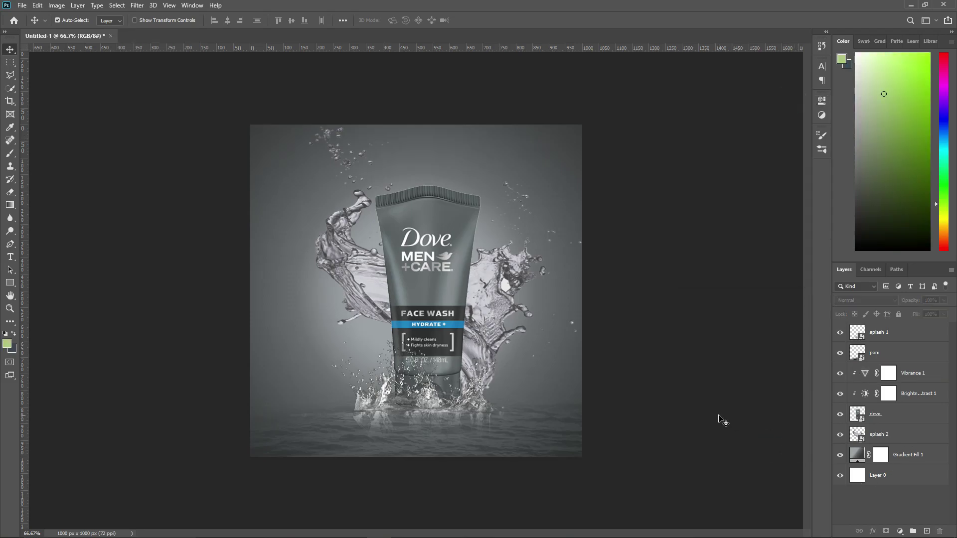
pyautogui.hotkey('ctrl', '0')
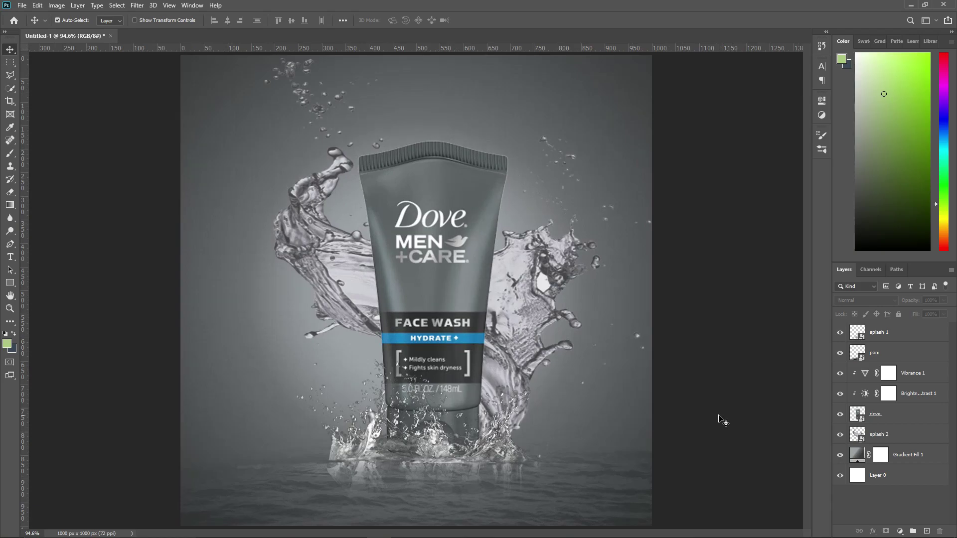
pyautogui.hotkey('ctrl', '-')
pyautogui.hotkey('ctrl', '-')
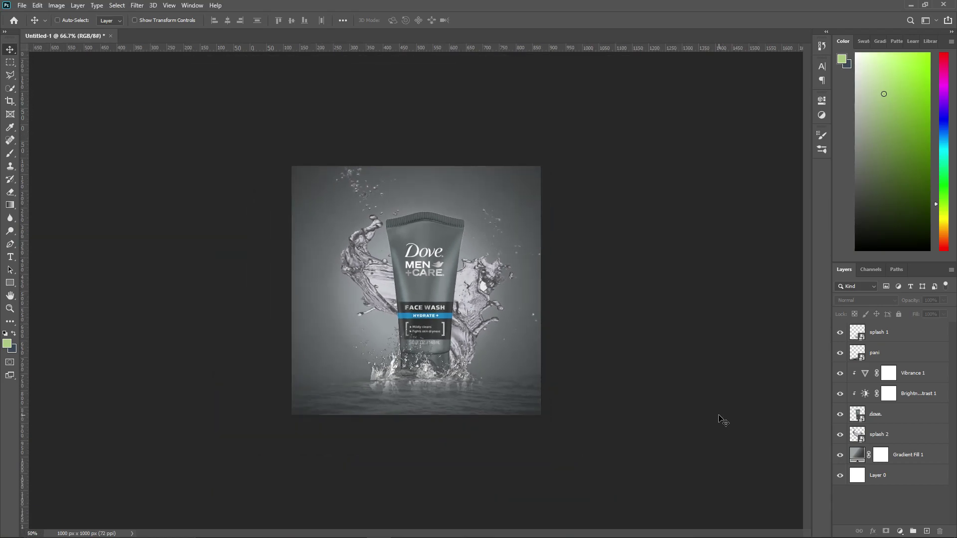
pyautogui.hotkey('ctrl', '+')
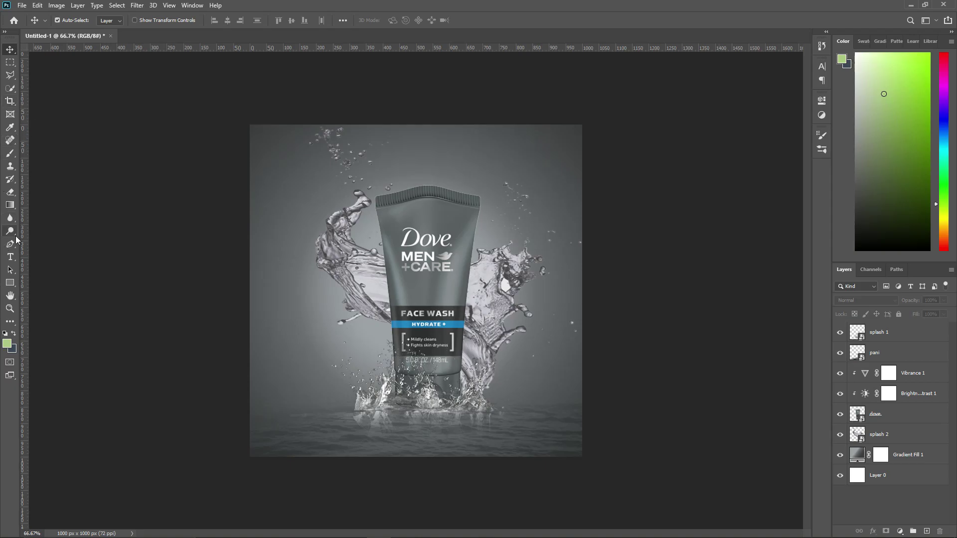
pyautogui.hotkey('ctrl', '+')
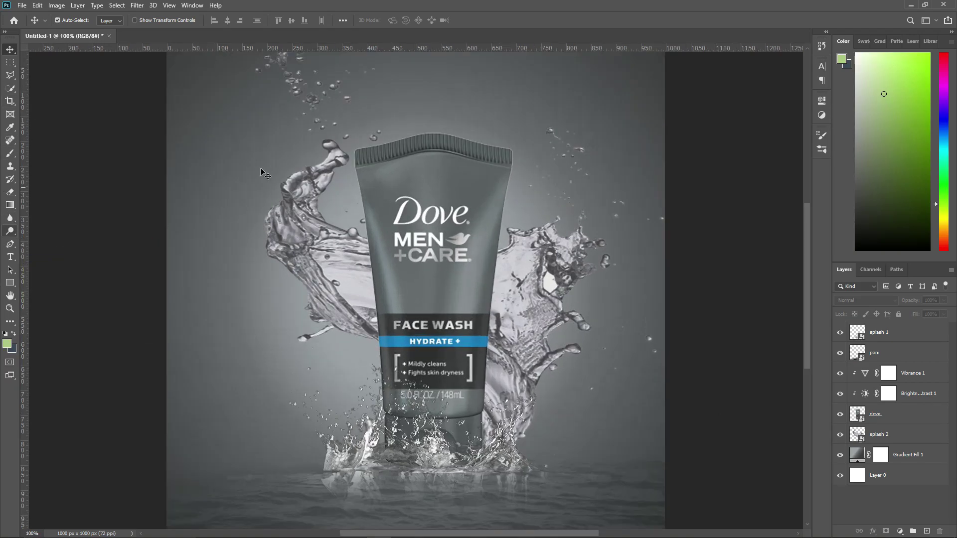
pyautogui.hotkey('ctrl', '-')
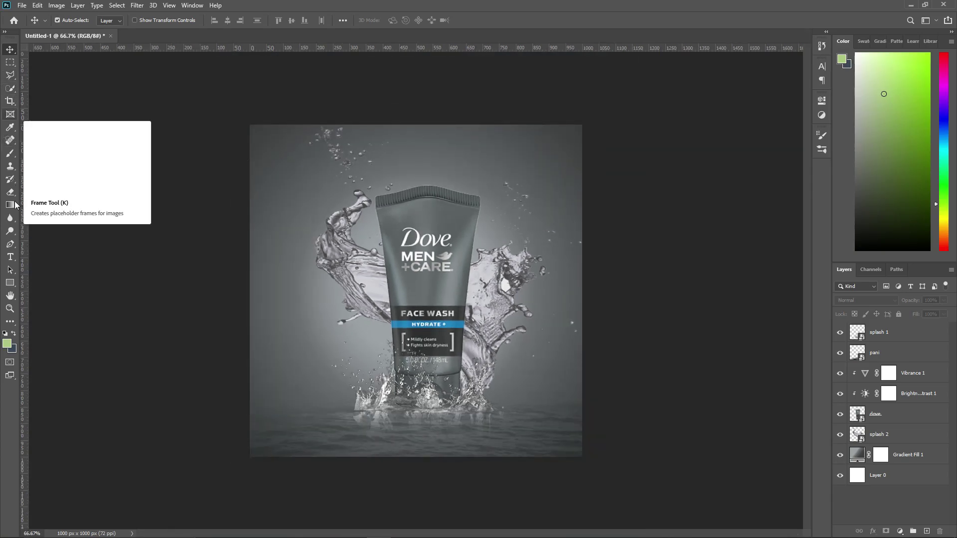
# Type 'MEN' on a new text layer above the bottle to form the NEW MEN headline.
pyautogui.click(10, 257)
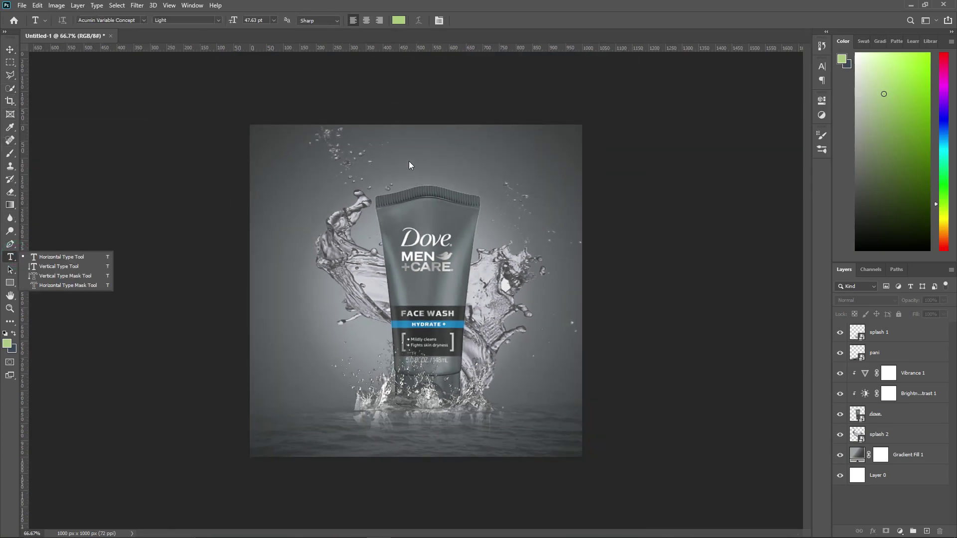
pyautogui.click(409, 160)
pyautogui.write('NEW')
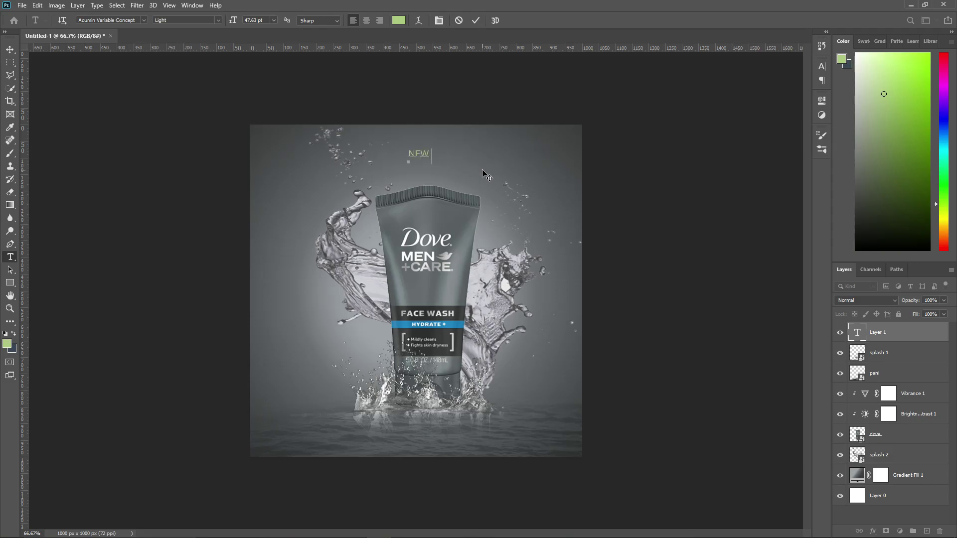
pyautogui.write('MEN')
pyautogui.click(10, 50)
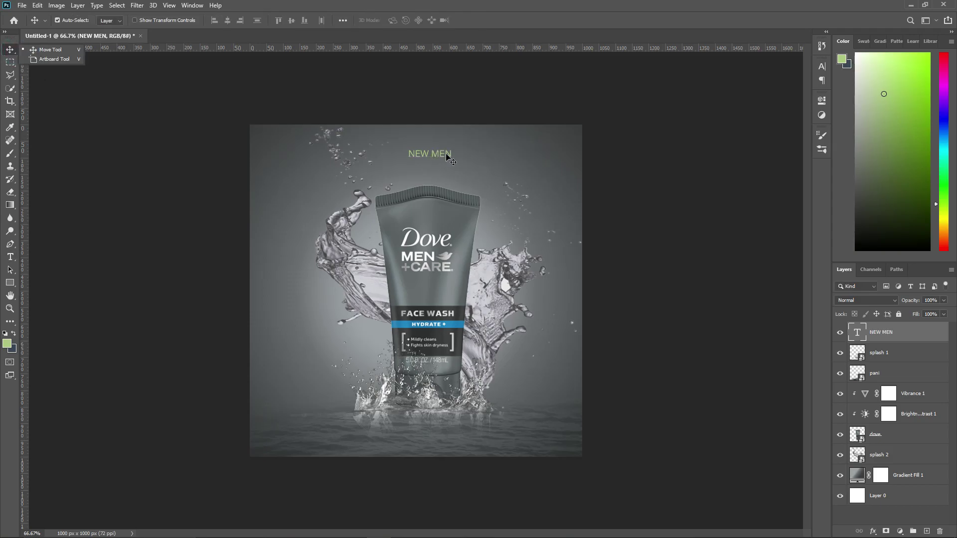
# Make the NEW MEN text white (#ffffff) at 72 pt.
pyautogui.click(822, 115)
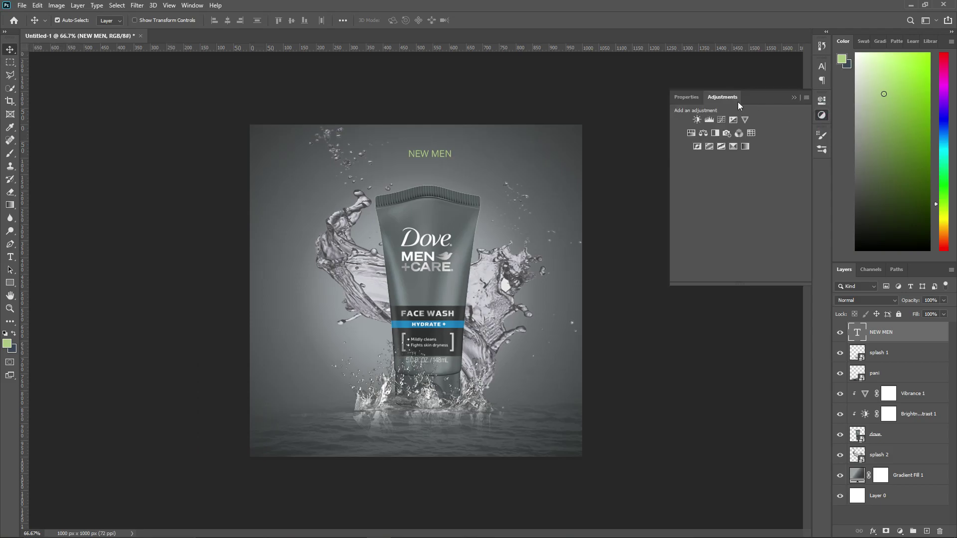
pyautogui.click(696, 98)
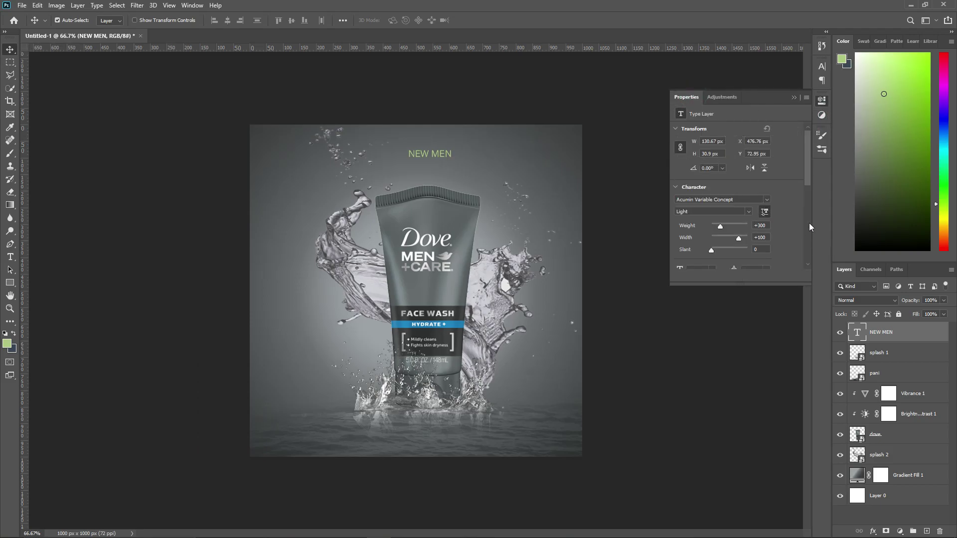
pyautogui.click(767, 200)
pyautogui.click(767, 201)
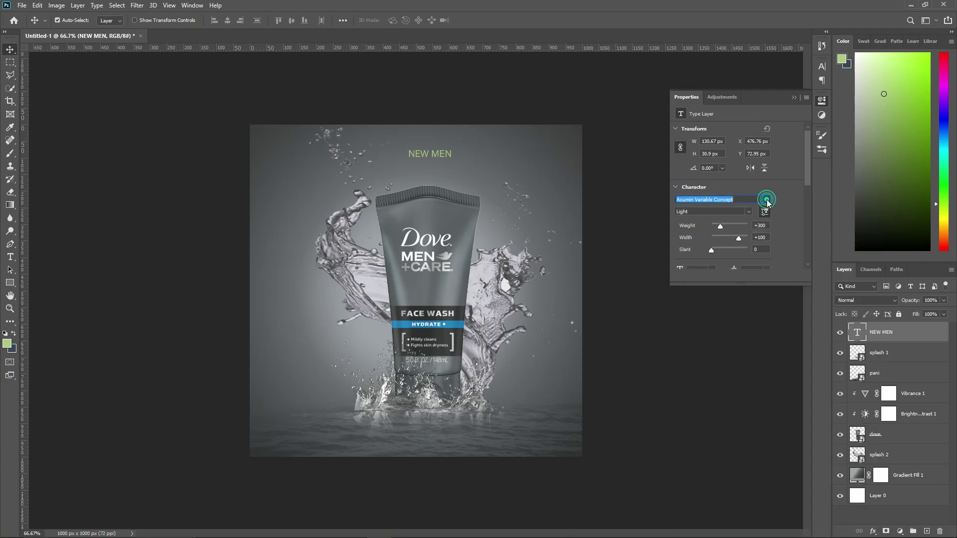
pyautogui.click(747, 213)
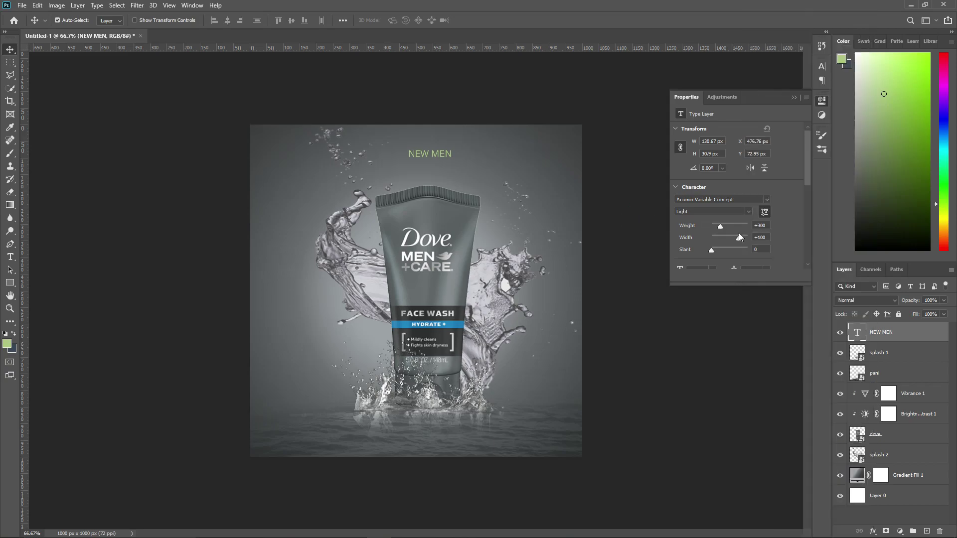
pyautogui.scroll(-2, 732, 249)
pyautogui.click(713, 238)
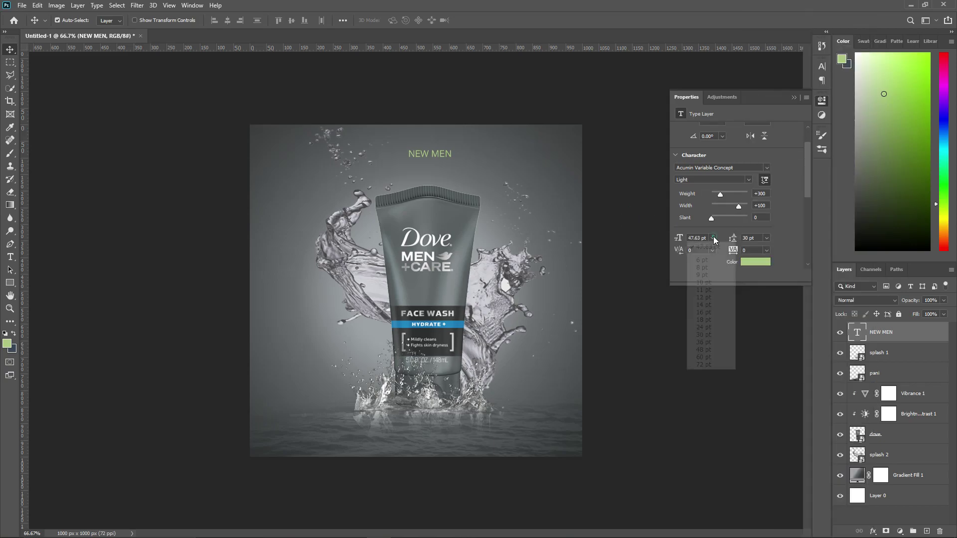
pyautogui.click(708, 359)
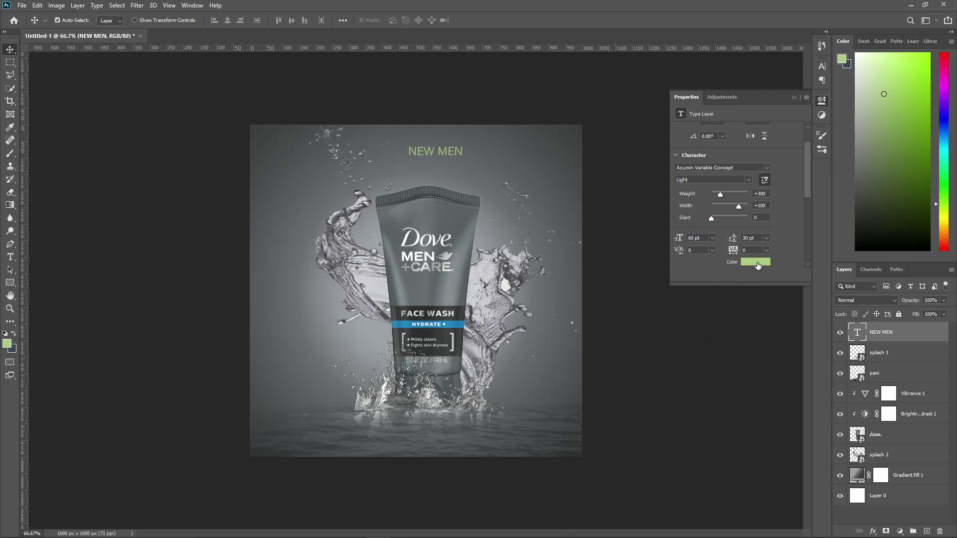
pyautogui.click(755, 262)
pyautogui.write('ffffff')
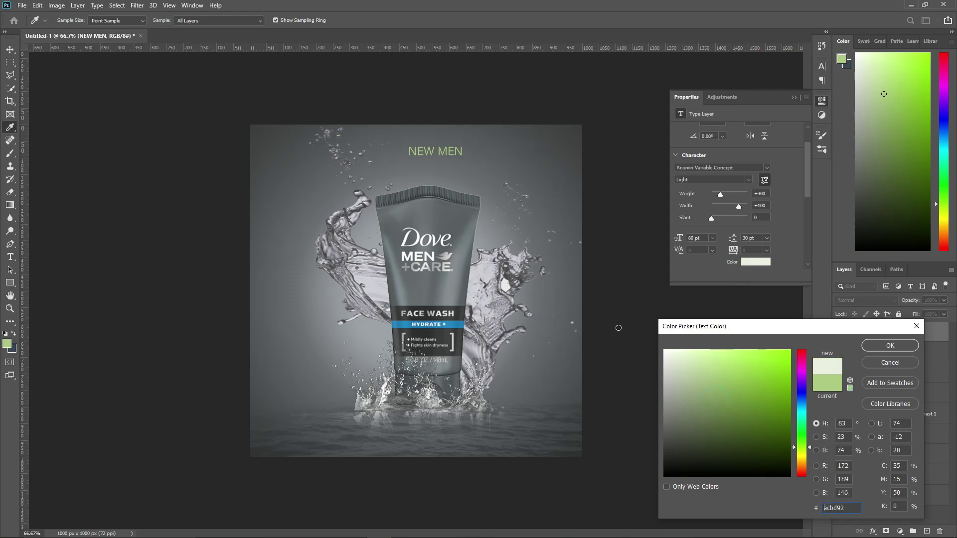
pyautogui.click(890, 346)
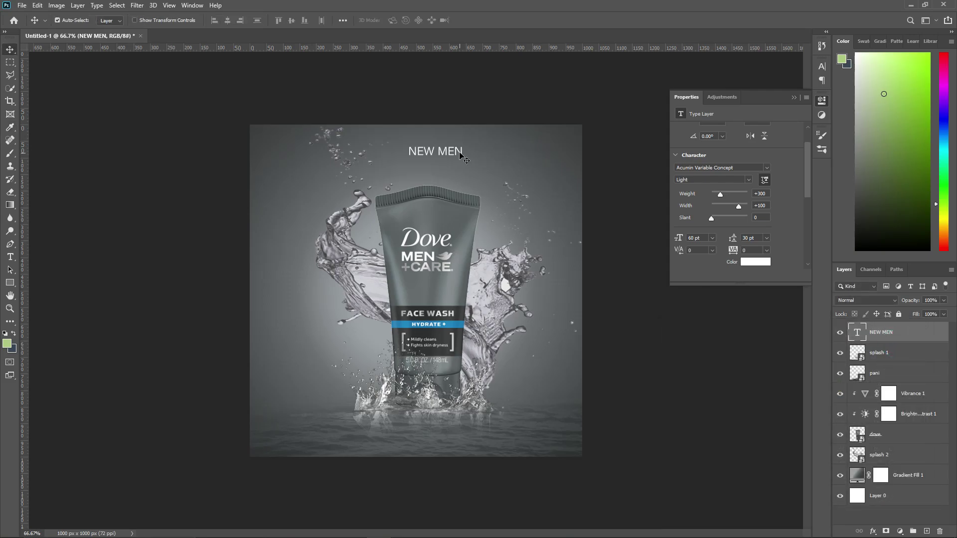
pyautogui.click(711, 238)
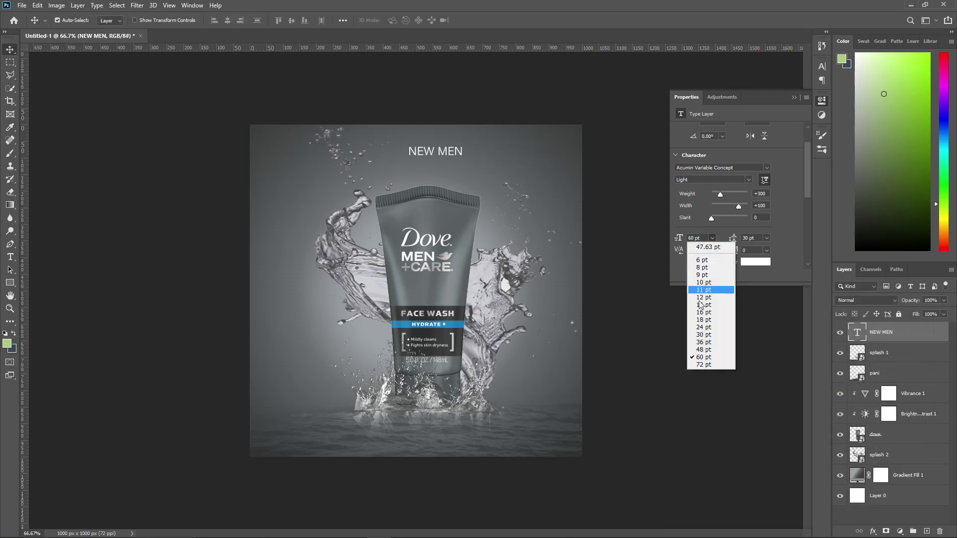
pyautogui.click(693, 366)
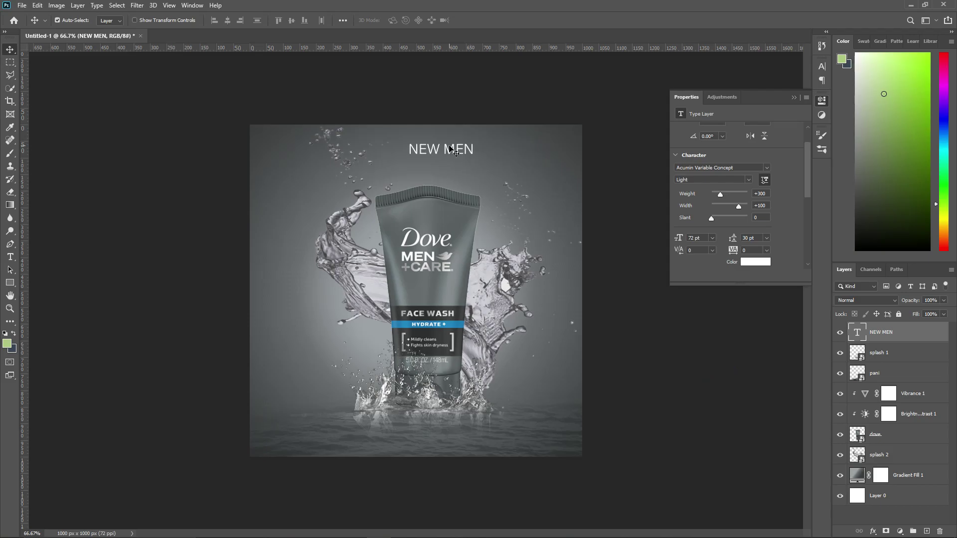
# Settle NEW MEN near the top and type 'FACE WASH' as a second line below it.
pyautogui.moveTo(463, 151); pyautogui.dragTo(445, 143)
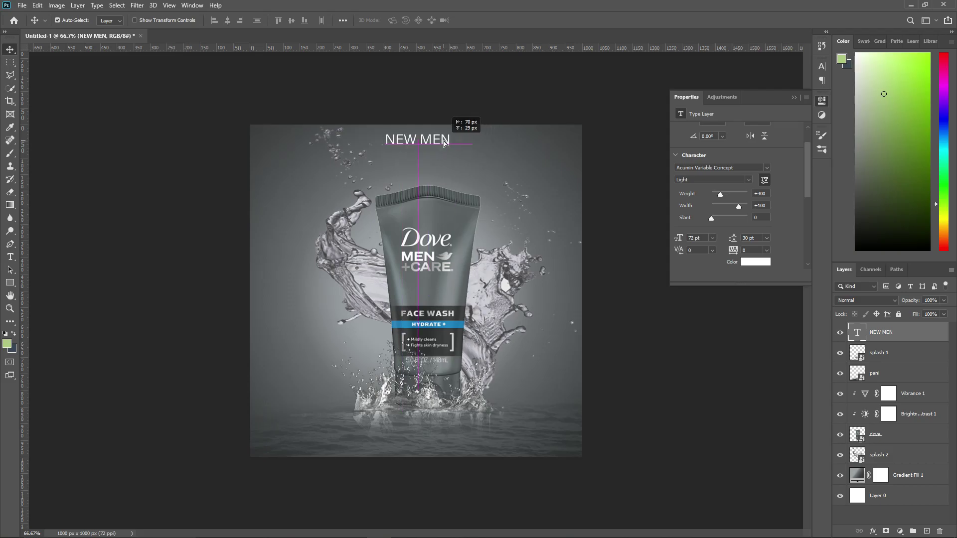
pyautogui.moveTo(445, 143); pyautogui.dragTo(451, 143)
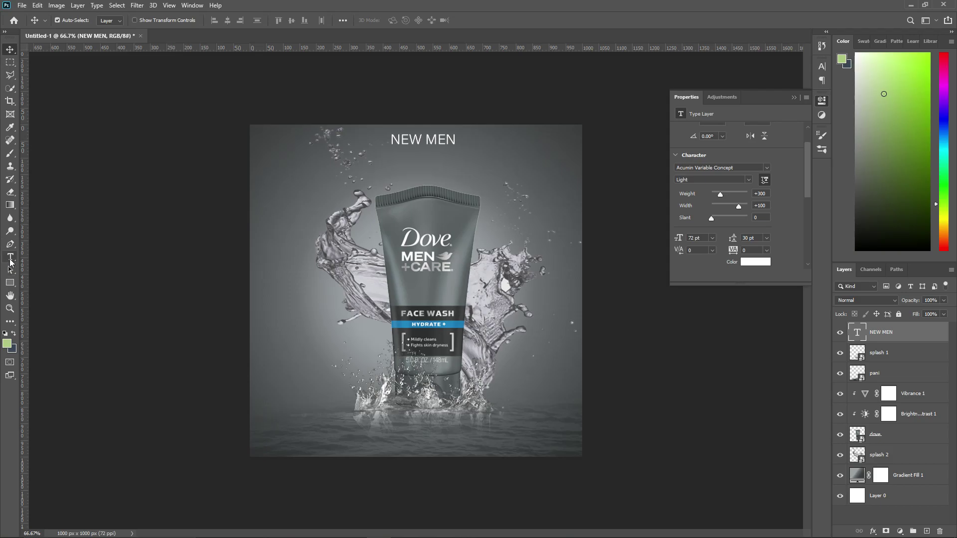
pyautogui.click(10, 258)
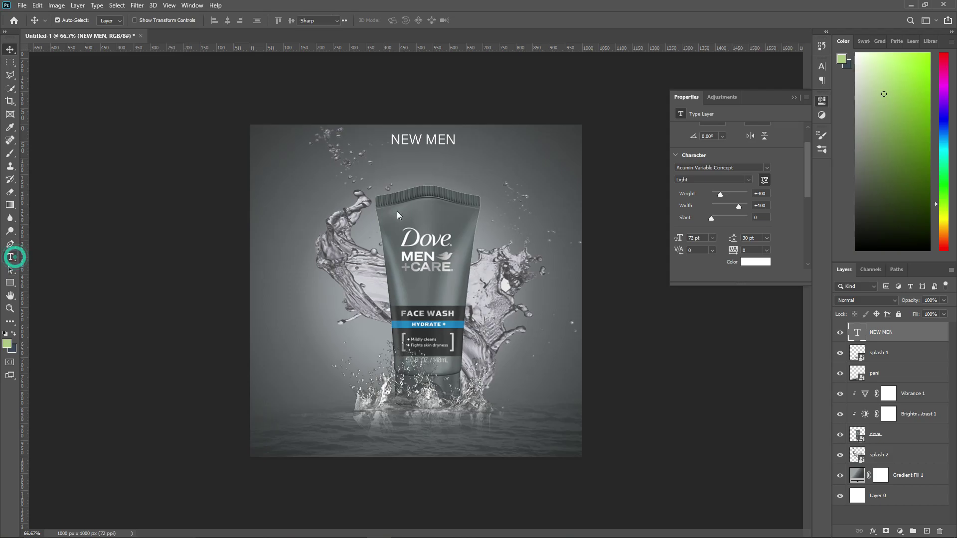
pyautogui.click(388, 164)
pyautogui.write('FA')
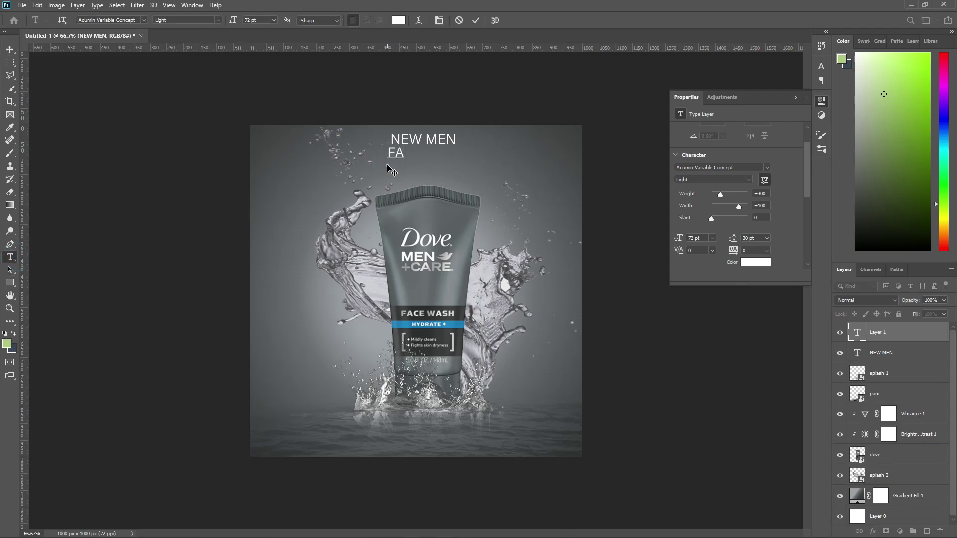
pyautogui.write('CE WASH')
# Commit the FACE WASH text and set its font to Roboto Black.
pyautogui.click(10, 49)
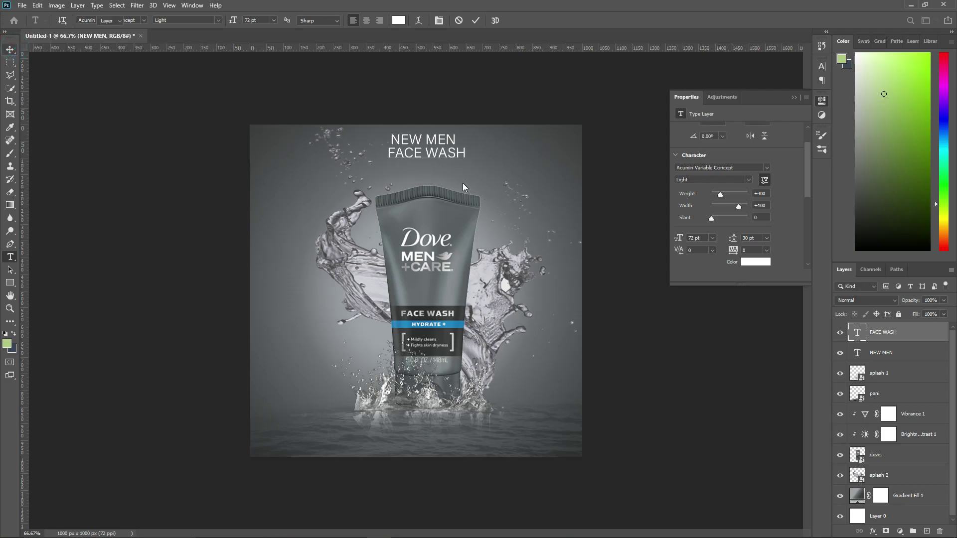
pyautogui.press('v')
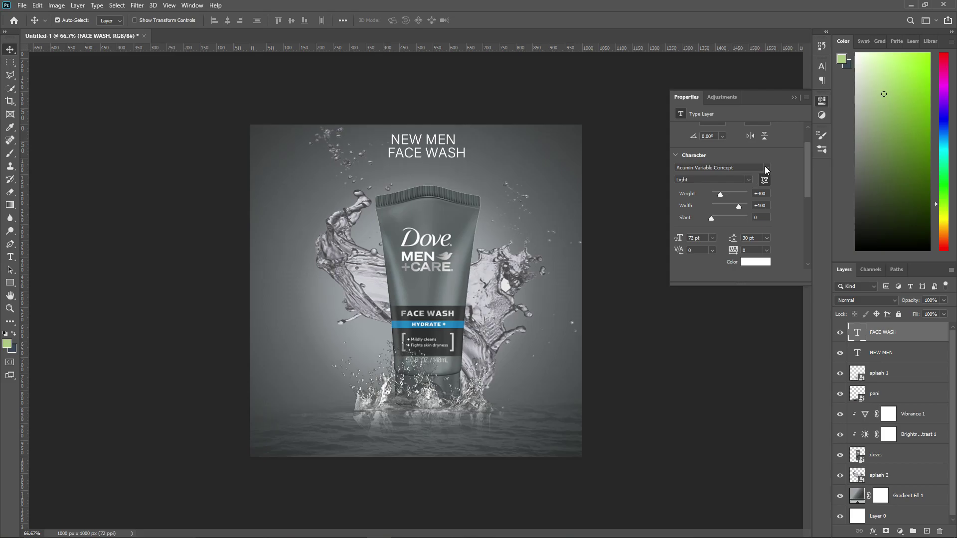
pyautogui.click(766, 168)
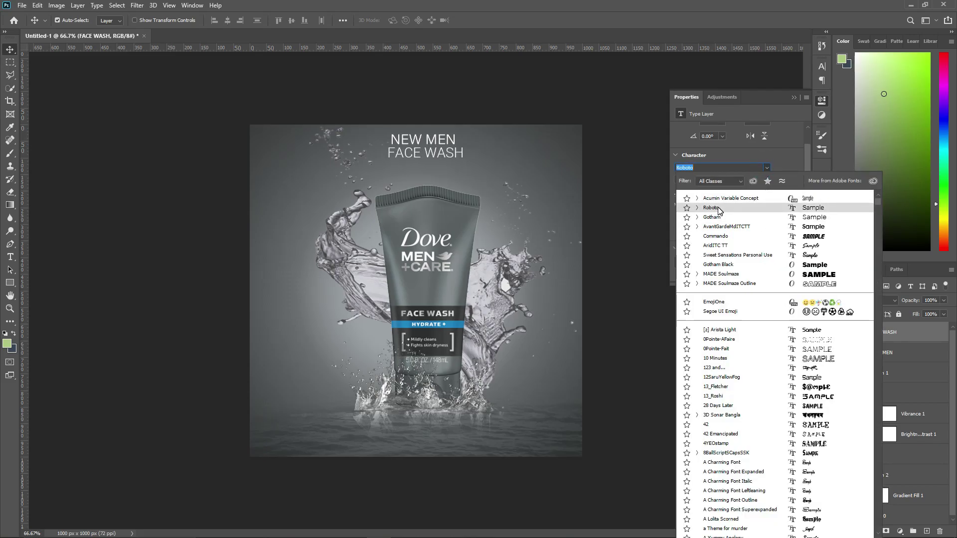
pyautogui.click(713, 208)
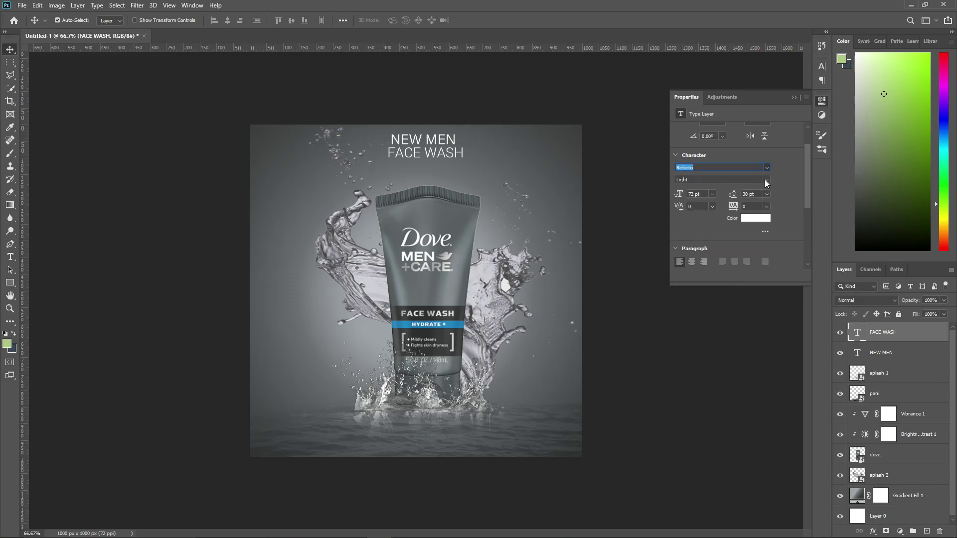
pyautogui.click(765, 180)
pyautogui.click(767, 179)
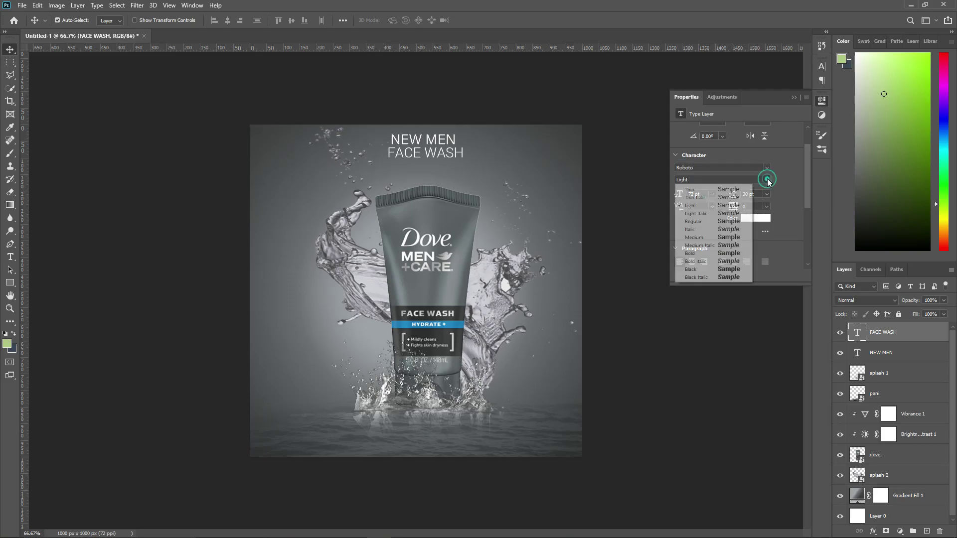
pyautogui.click(731, 269)
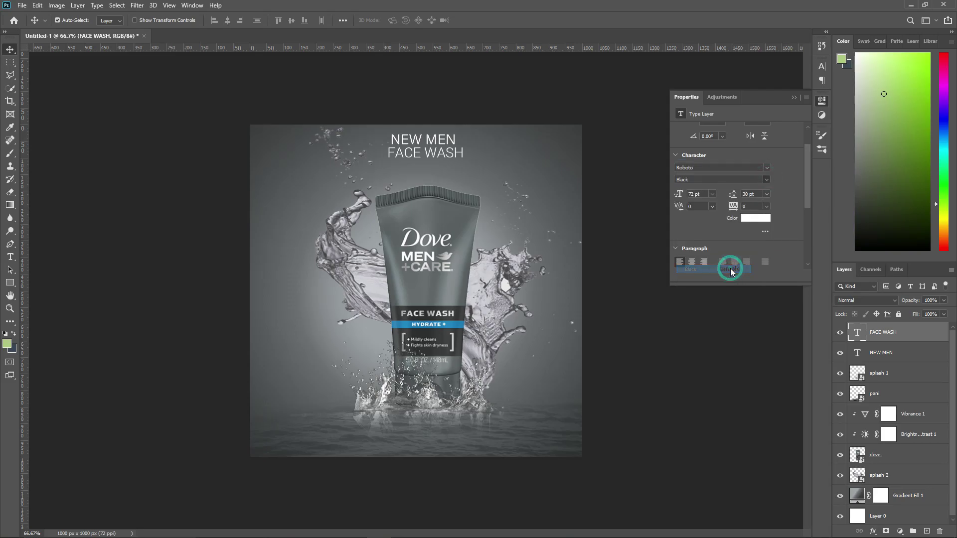
# Size FACE WASH to 100 pt, centre it under NEW MEN, and close the gap between lines.
pyautogui.doubleClick(706, 193)
pyautogui.write('1')
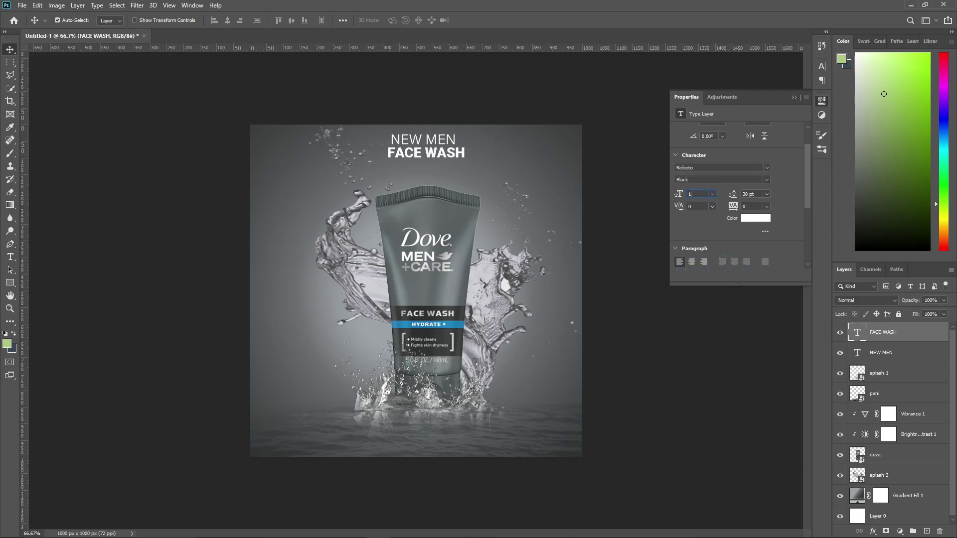
pyautogui.write('00')
pyautogui.click(549, 181)
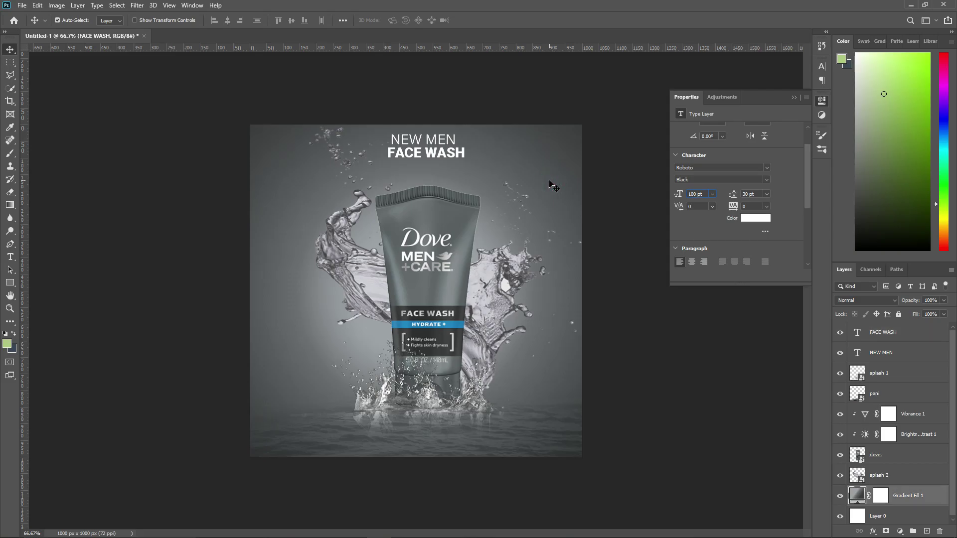
pyautogui.moveTo(473, 152); pyautogui.dragTo(453, 169)
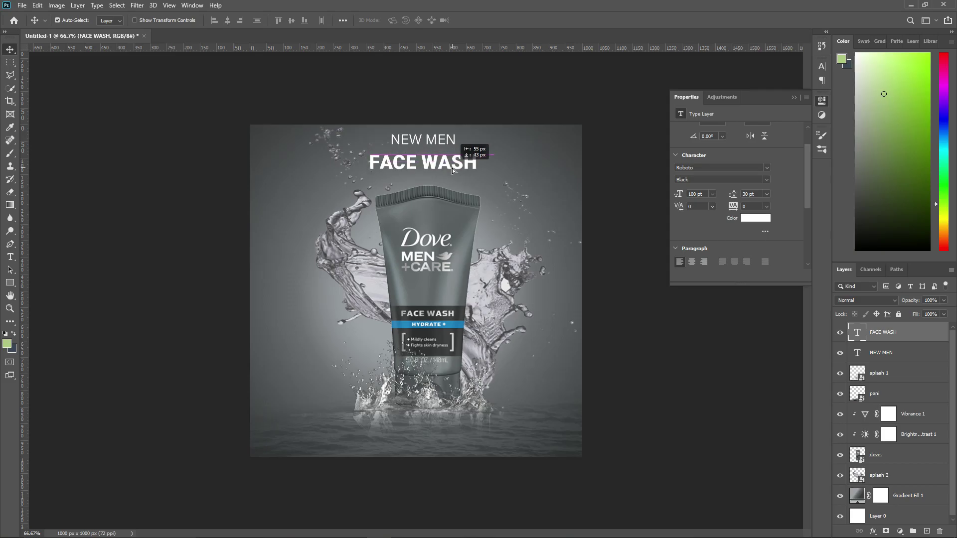
pyautogui.moveTo(452, 142); pyautogui.dragTo(453, 150)
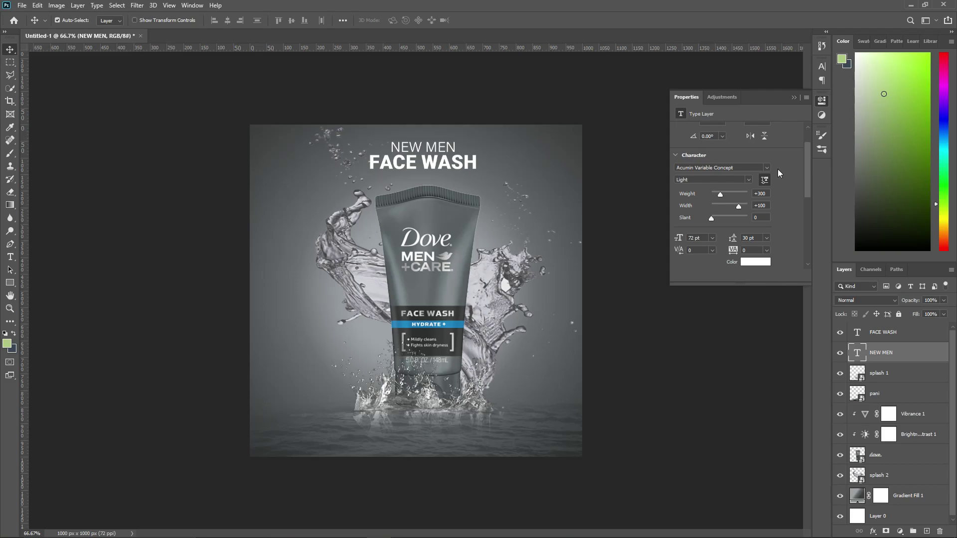
# Group the FACE WASH and NEW MEN text layers into Group 1 and move it lower in the stack.
pyautogui.click(794, 97)
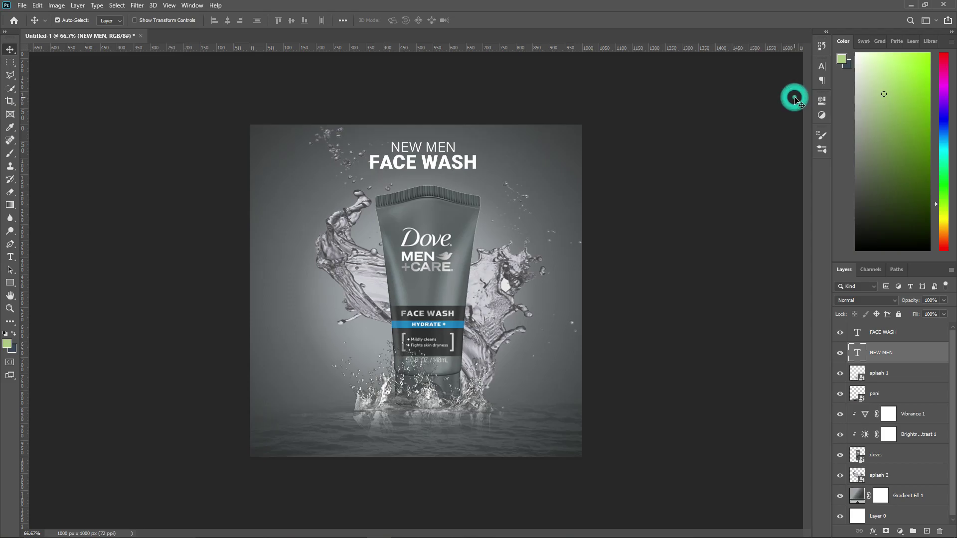
pyautogui.click(662, 234)
pyautogui.hotkey('ctrl', '0')
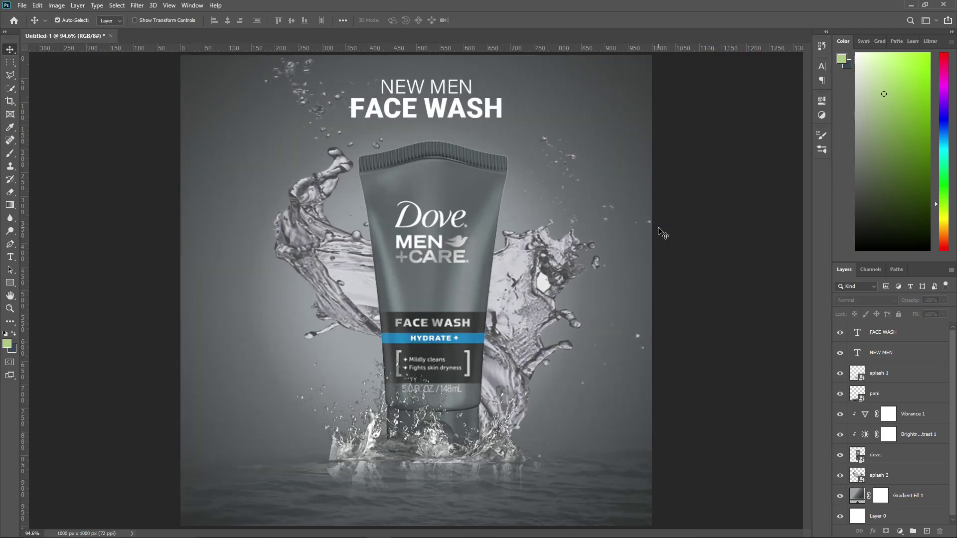
pyautogui.click(882, 337)
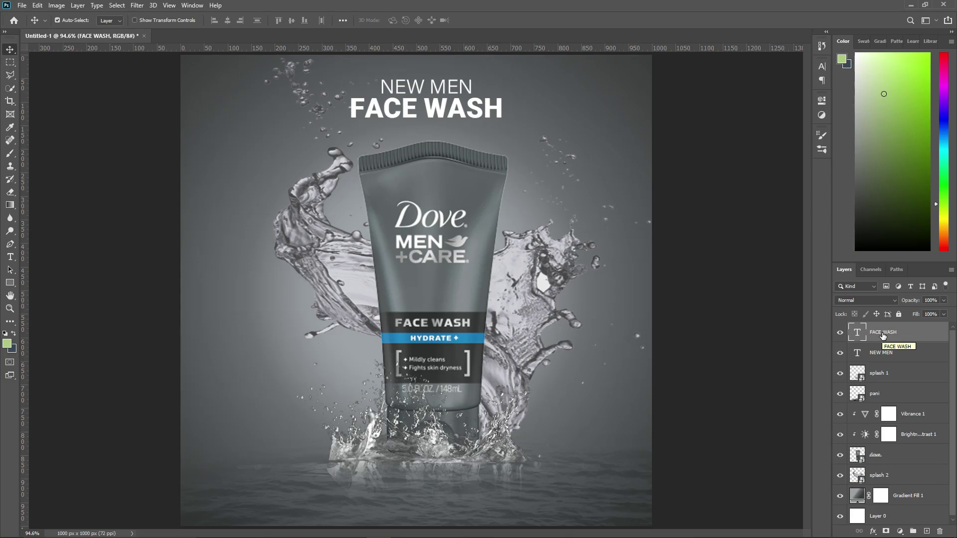
pyautogui.hotkey('ctrl', 't')
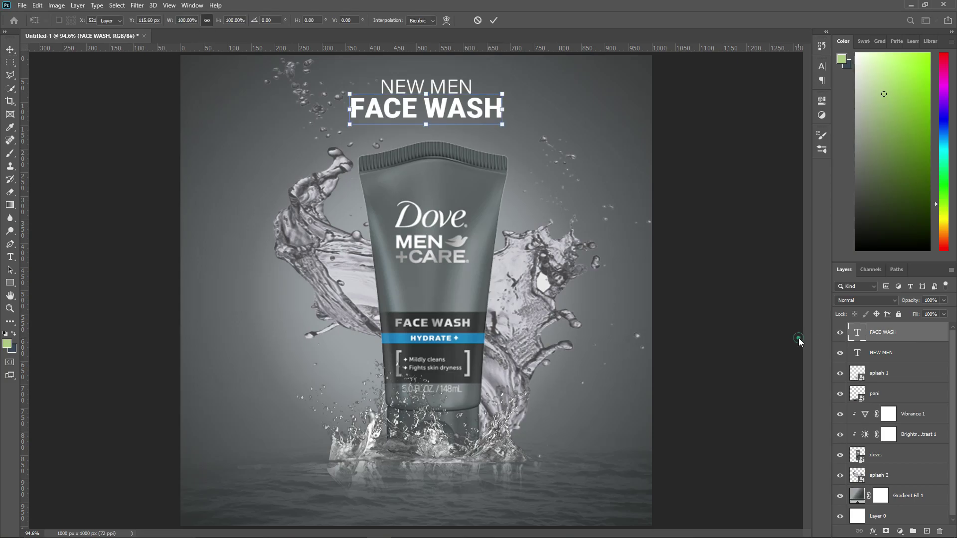
pyautogui.press('Return')
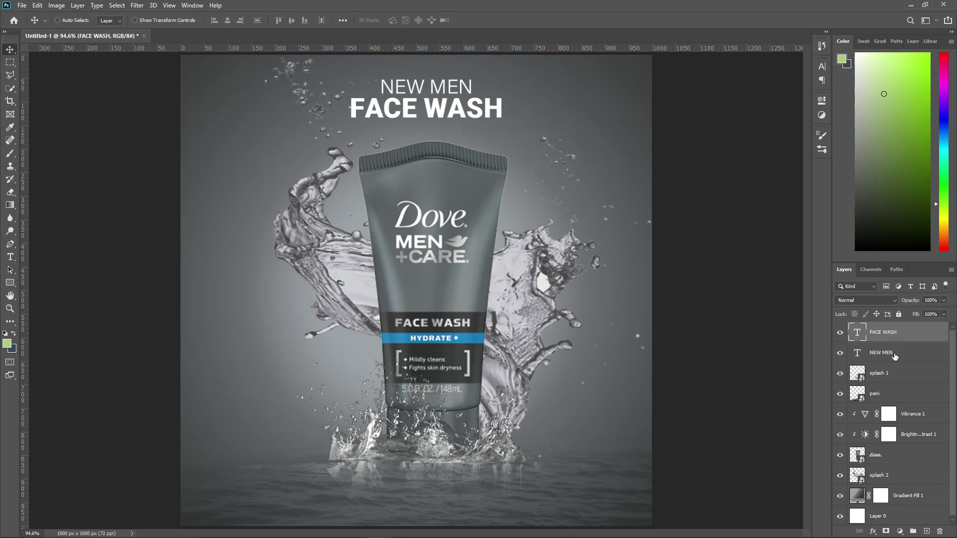
pyautogui.keyDown('shift'); pyautogui.click(891, 354); pyautogui.keyUp('shift')
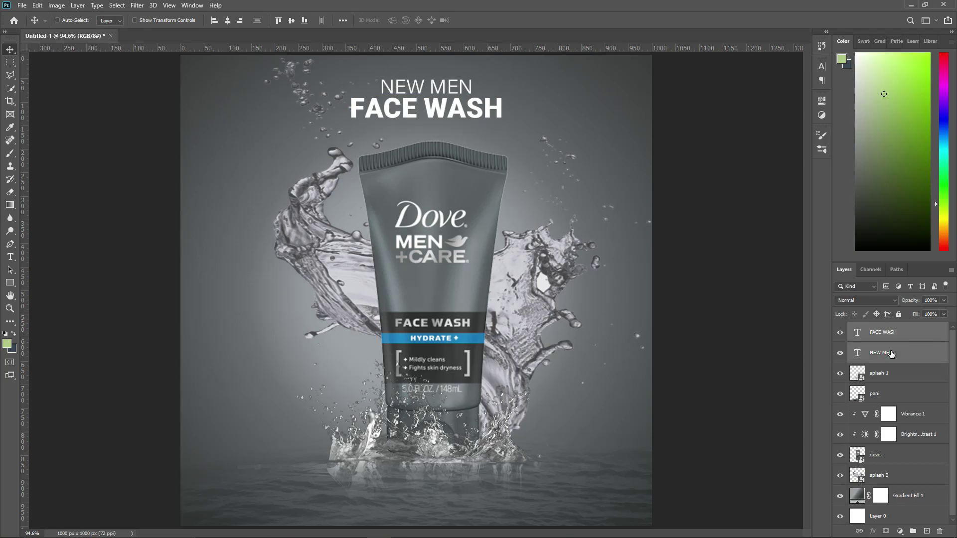
pyautogui.hotkey('ctrl', 'g')
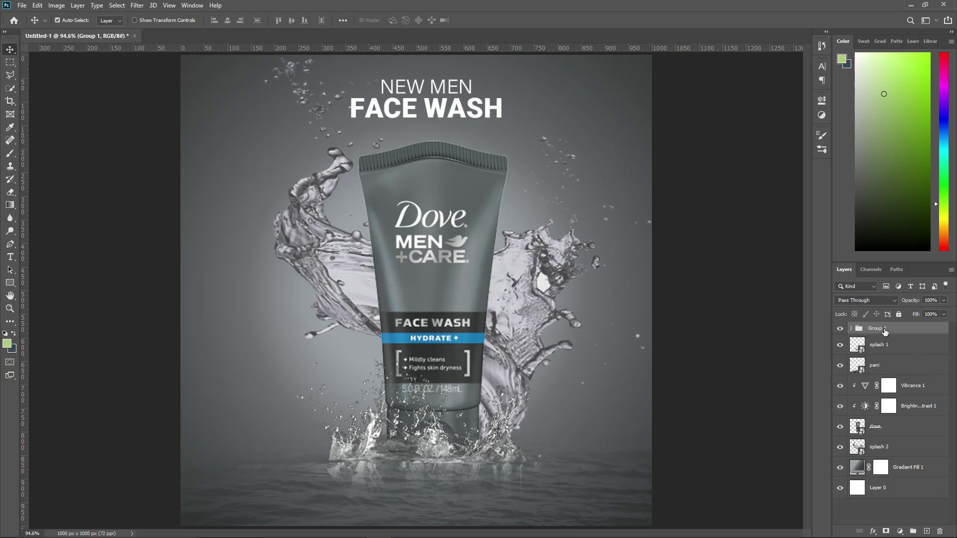
pyautogui.moveTo(891, 331); pyautogui.dragTo(888, 459)
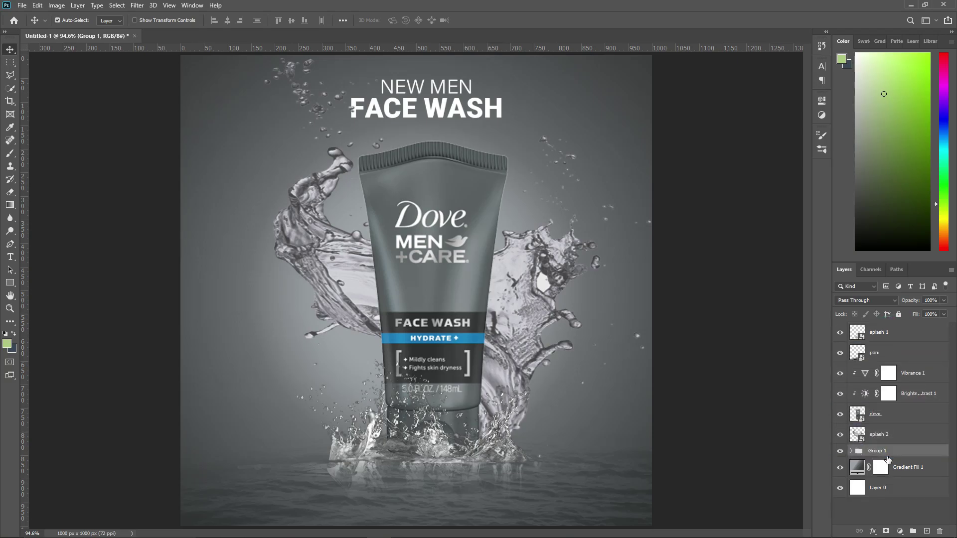
# Scale the headline group up to about 124% and commit the transform.
pyautogui.hotkey('ctrl', 't')
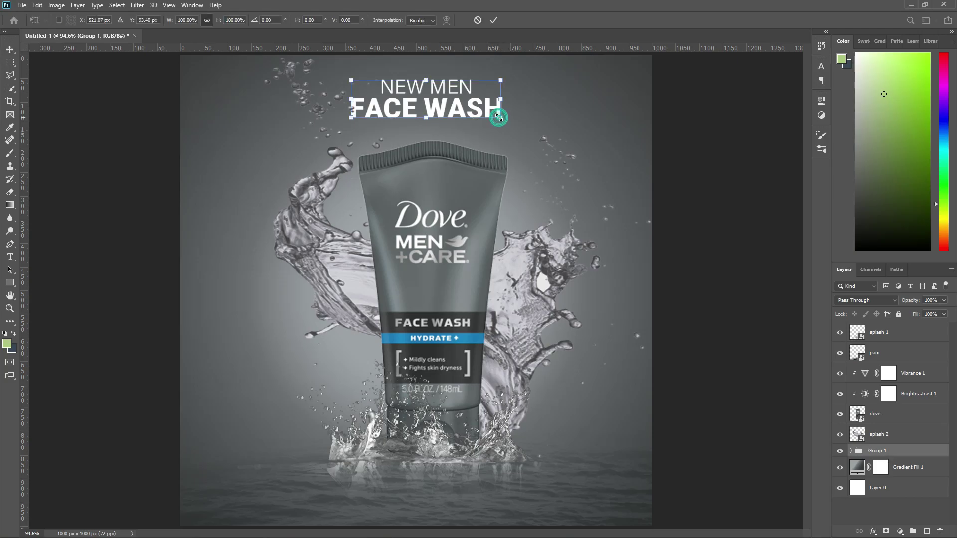
pyautogui.moveTo(499, 117); pyautogui.dragTo(519, 136)
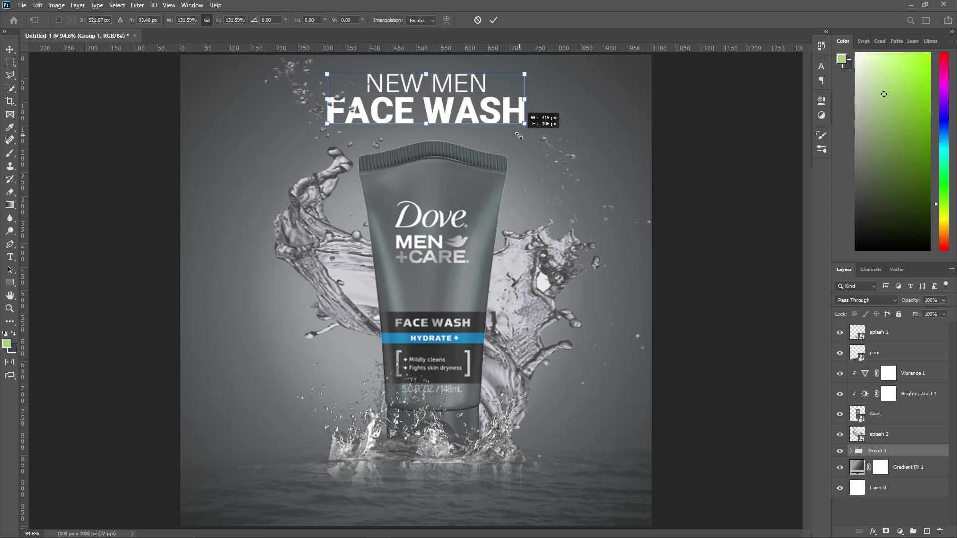
pyautogui.moveTo(519, 136); pyautogui.dragTo(516, 132)
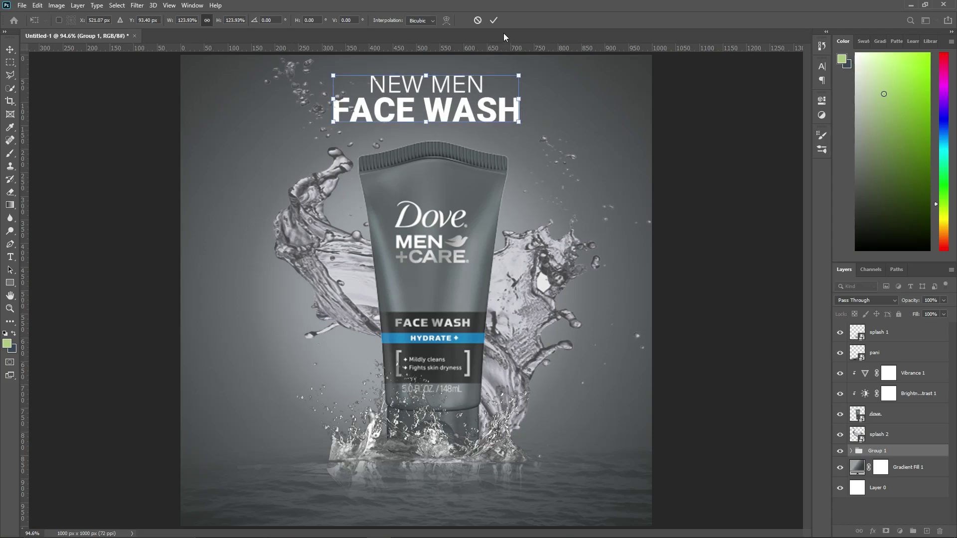
pyautogui.click(495, 21)
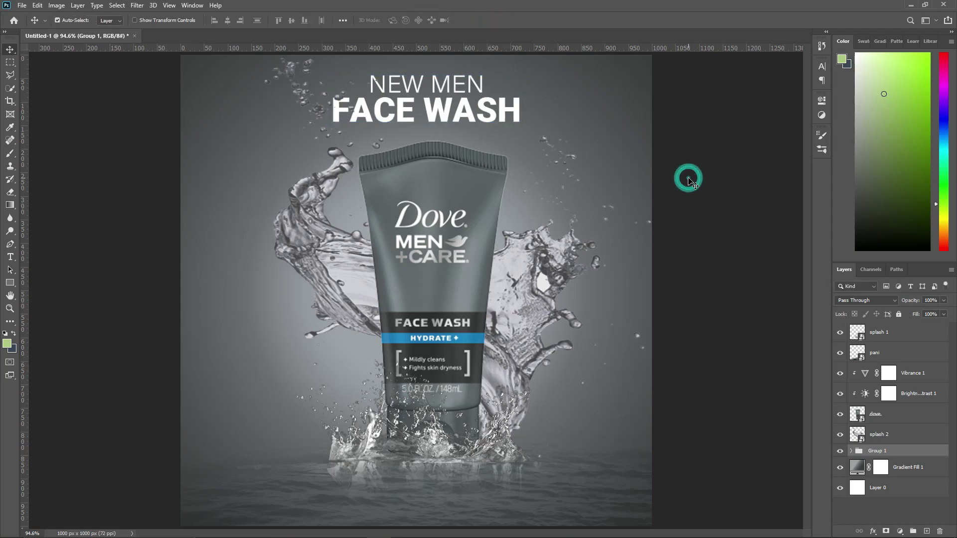
# Stamp all visible layers into a new merged Layer 1 at the top.
pyautogui.hotkey('ctrl', '-')
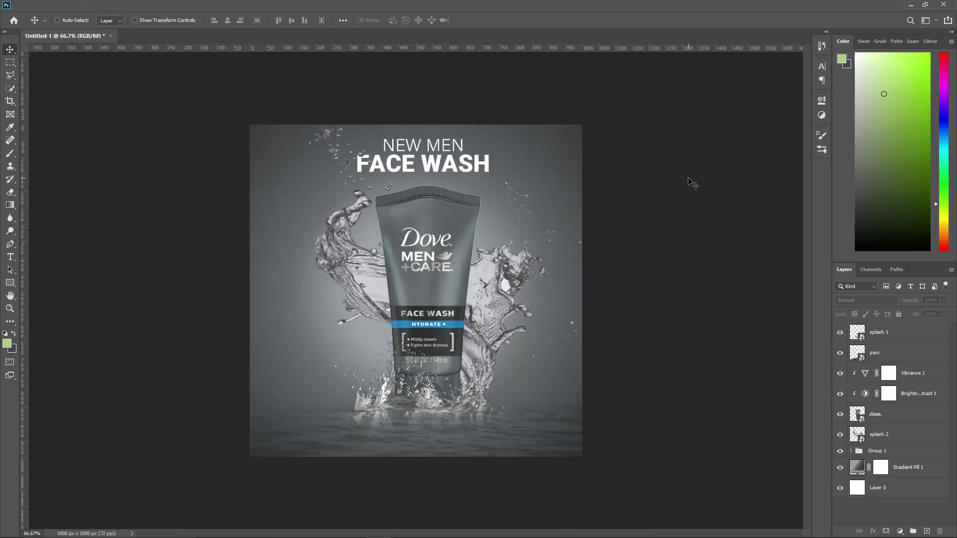
pyautogui.hotkey('ctrl', '0')
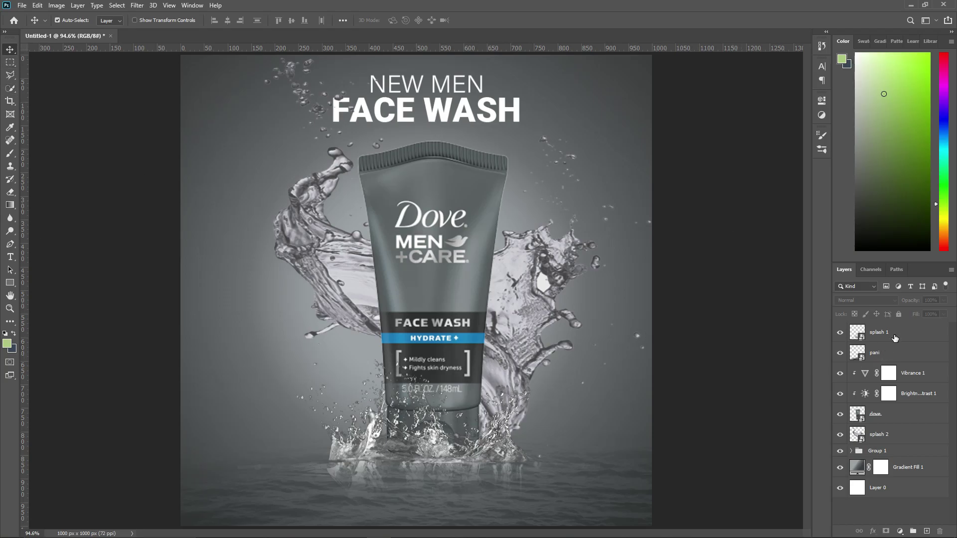
pyautogui.click(895, 338)
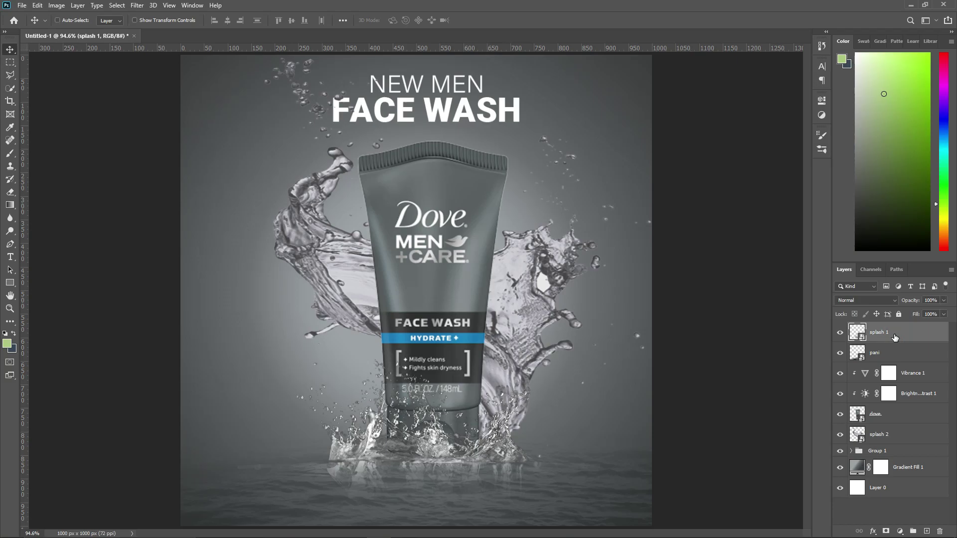
pyautogui.hotkey('ctrl', 'shift', 'alt', 'e')
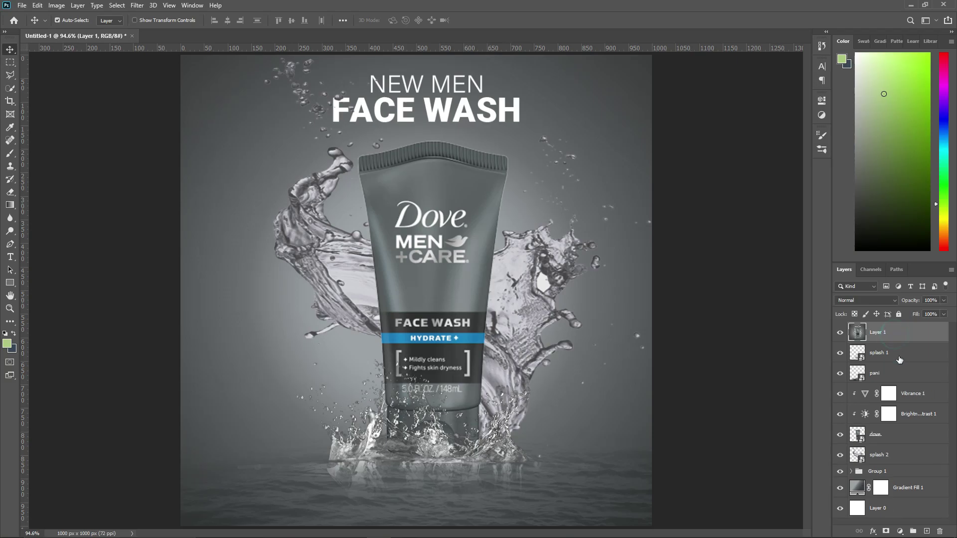
# Add a Brightness/Contrast layer clipped to Layer 1 with brightness -10 and contrast 21.
pyautogui.click(898, 531)
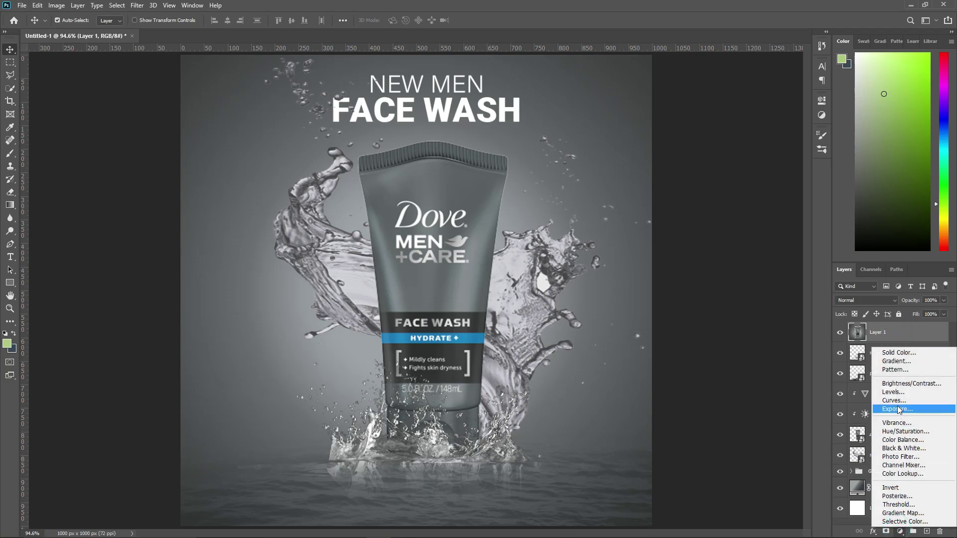
pyautogui.click(749, 377)
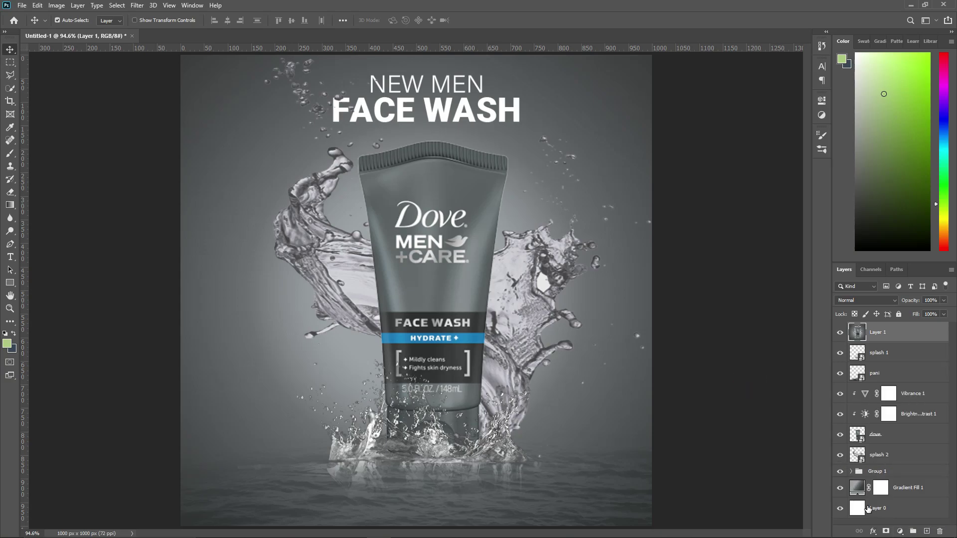
pyautogui.hotkey('ctrl', '-')
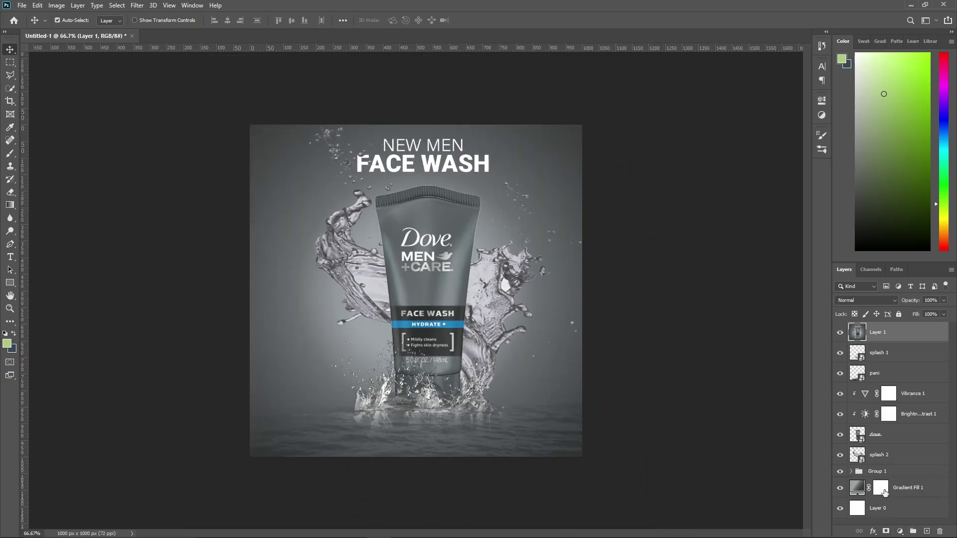
pyautogui.click(899, 532)
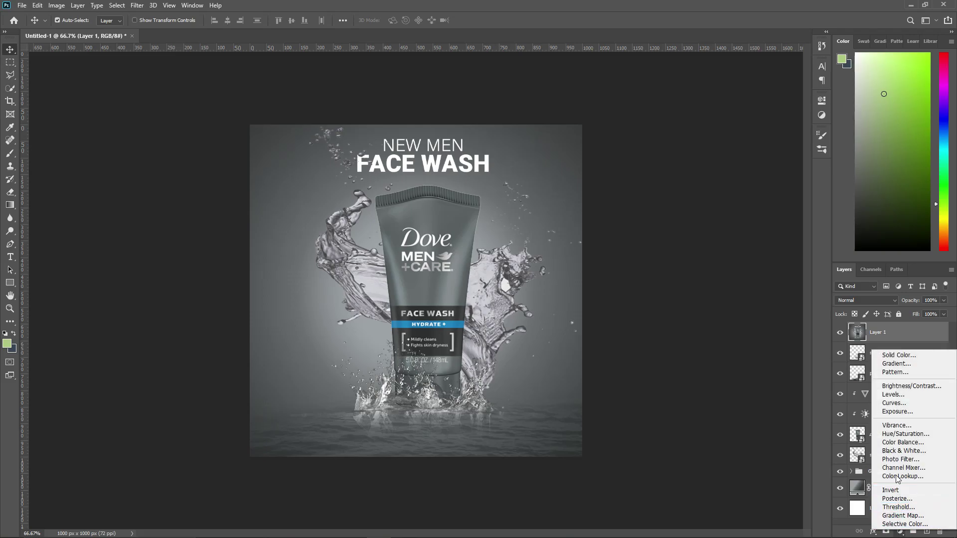
pyautogui.click(903, 388)
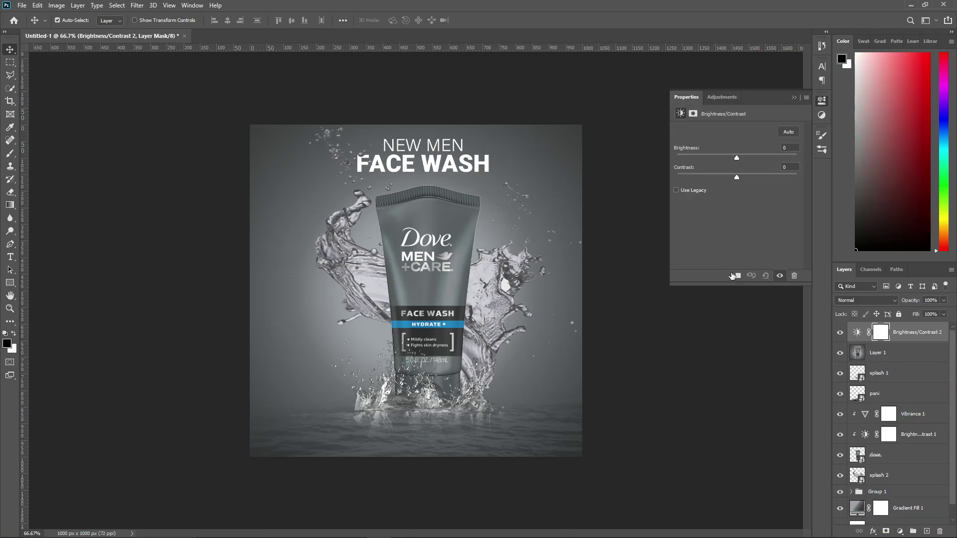
pyautogui.click(736, 276)
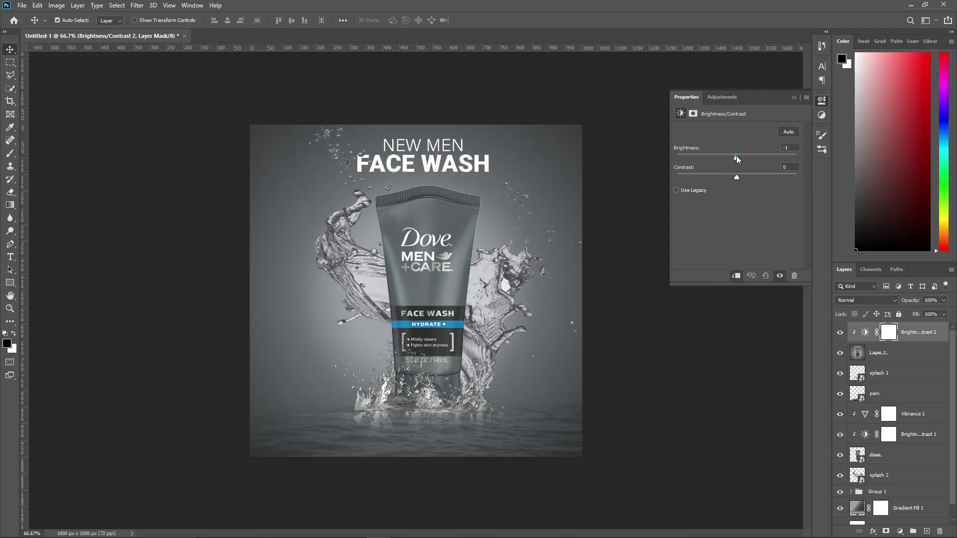
pyautogui.moveTo(737, 157)
pyautogui.mouseDown()
pyautogui.moveTo(726, 158)
pyautogui.moveTo(737, 159)
pyautogui.mouseUp()
pyautogui.moveTo(737, 177); pyautogui.dragTo(749, 179)
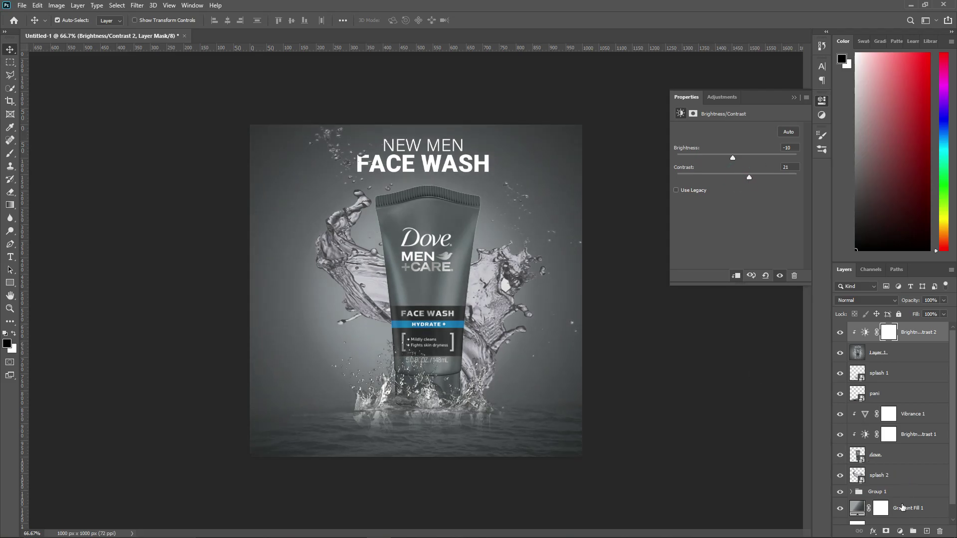
pyautogui.click(900, 531)
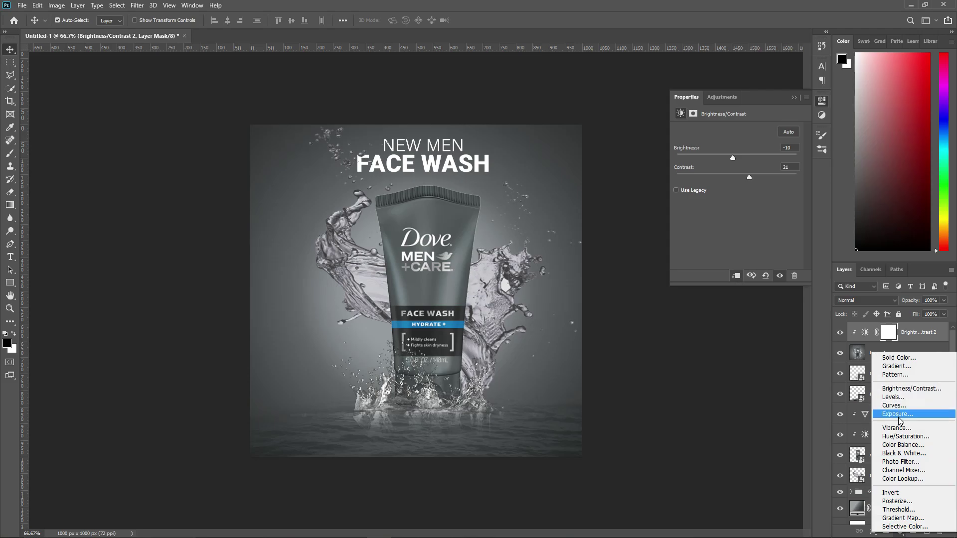
# Add a Vibrance adjustment with Vibrance +31 and Saturation +21.
pyautogui.click(897, 428)
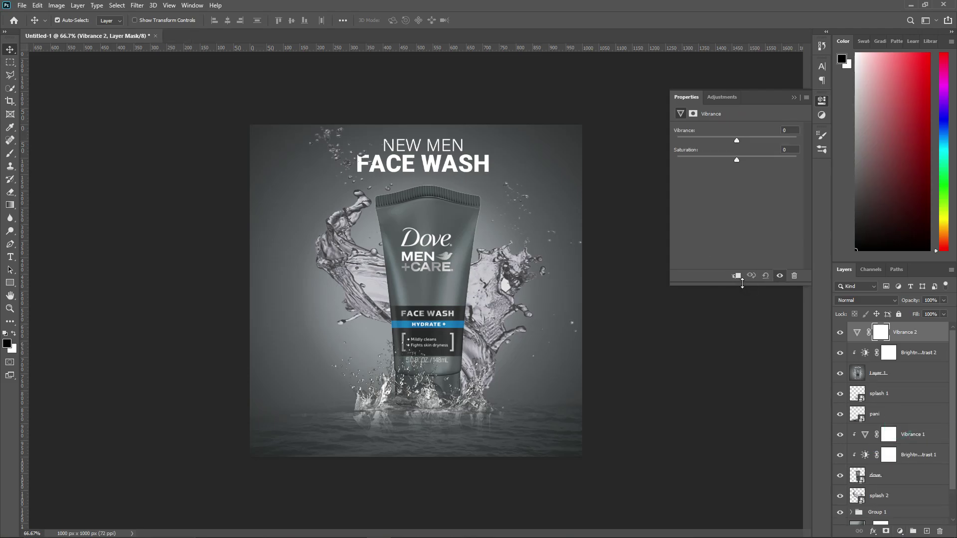
pyautogui.moveTo(737, 140)
pyautogui.mouseDown()
pyautogui.moveTo(761, 140)
pyautogui.moveTo(723, 142)
pyautogui.moveTo(756, 144)
pyautogui.moveTo(750, 161)
pyautogui.mouseUp()
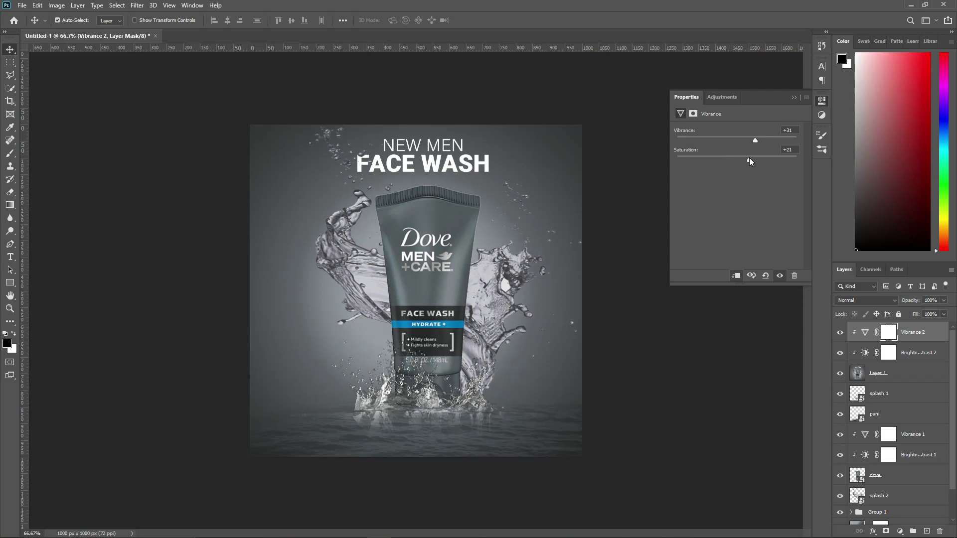
pyautogui.click(900, 532)
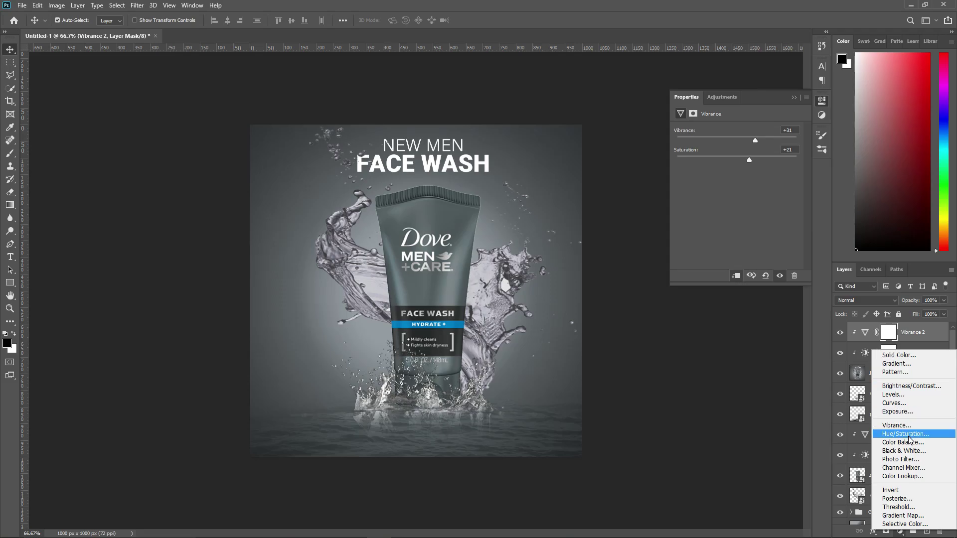
# Add a Color Balance layer shifting midtones toward cyan and green (-4, -4, -1).
pyautogui.click(906, 443)
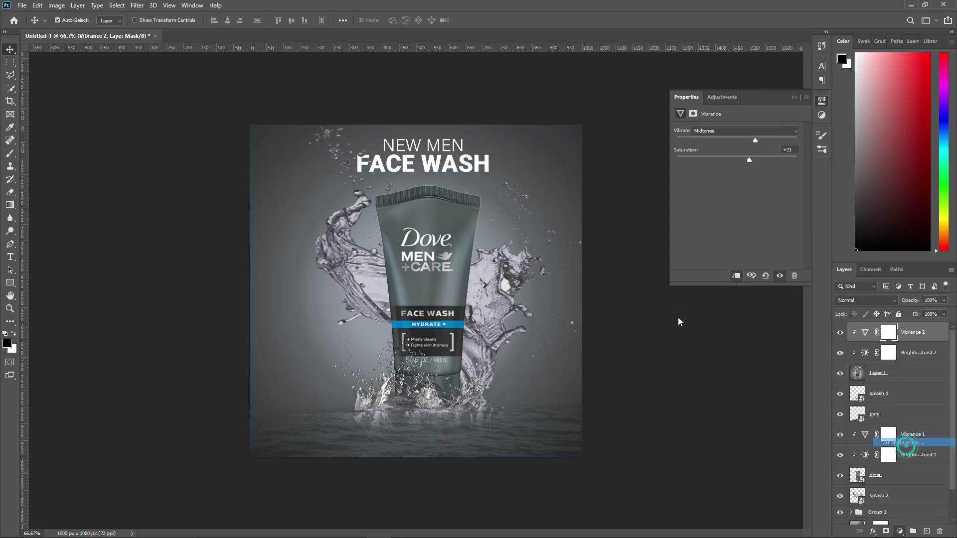
pyautogui.moveTo(728, 153); pyautogui.dragTo(720, 152)
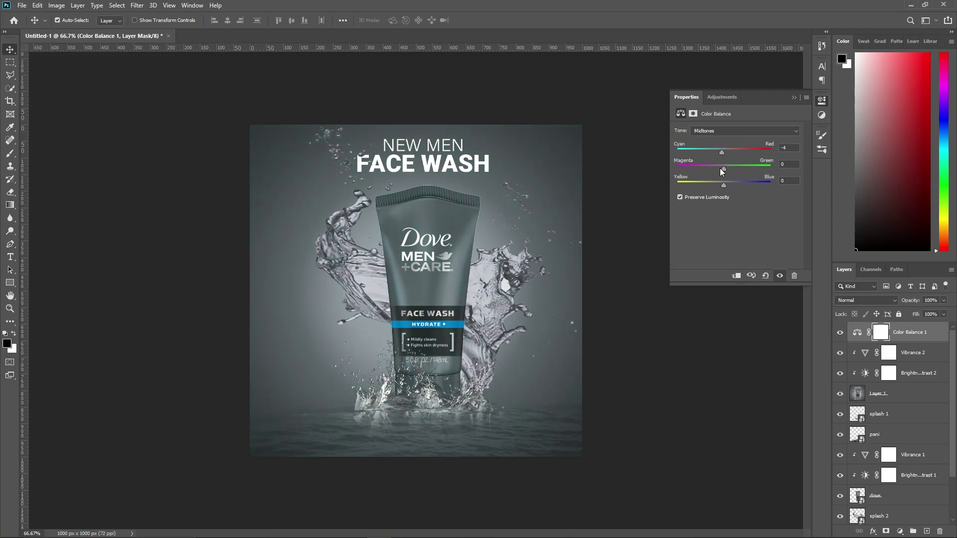
pyautogui.moveTo(724, 169); pyautogui.dragTo(728, 186)
pyautogui.click(794, 99)
pyautogui.click(694, 321)
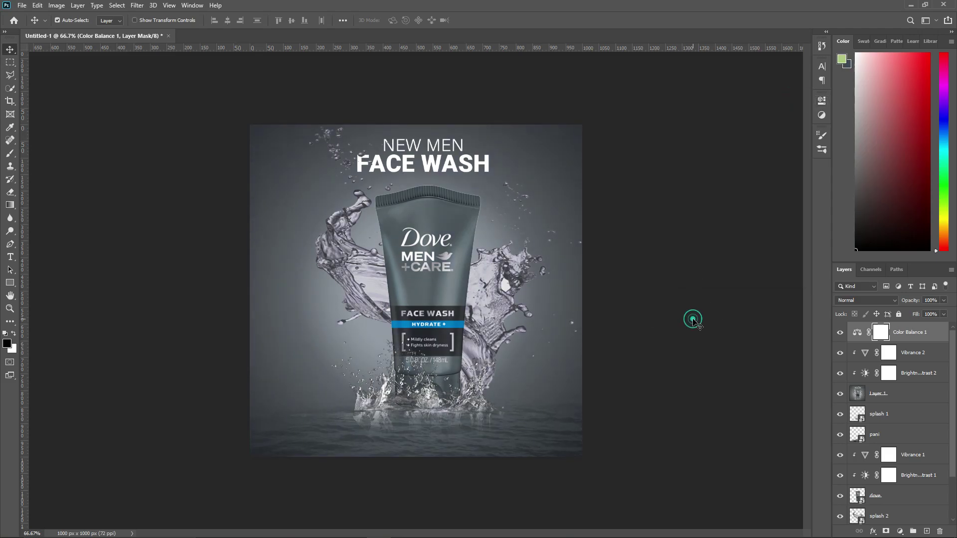
pyautogui.hotkey('ctrl', '0')
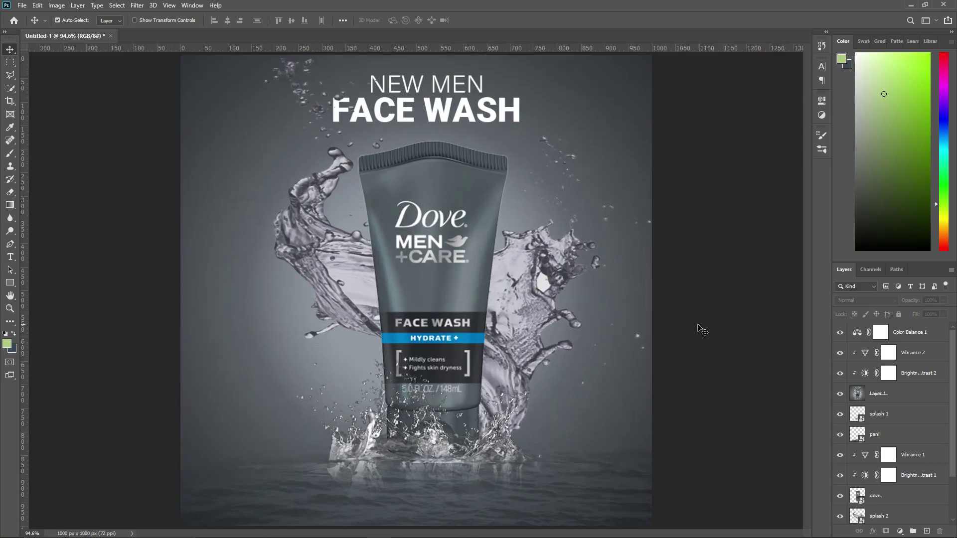